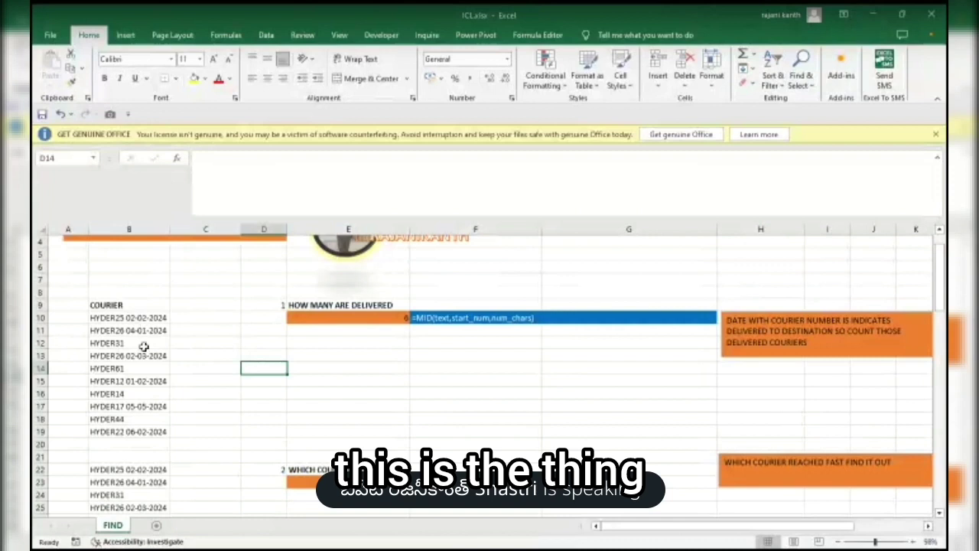
- Start a SUBSTITUTE formula in cell E11 with " "&$B$10:$B$19 as its text, locking the courier range as absolute
{"action": "left_click", "coordinate": [881, 541]}
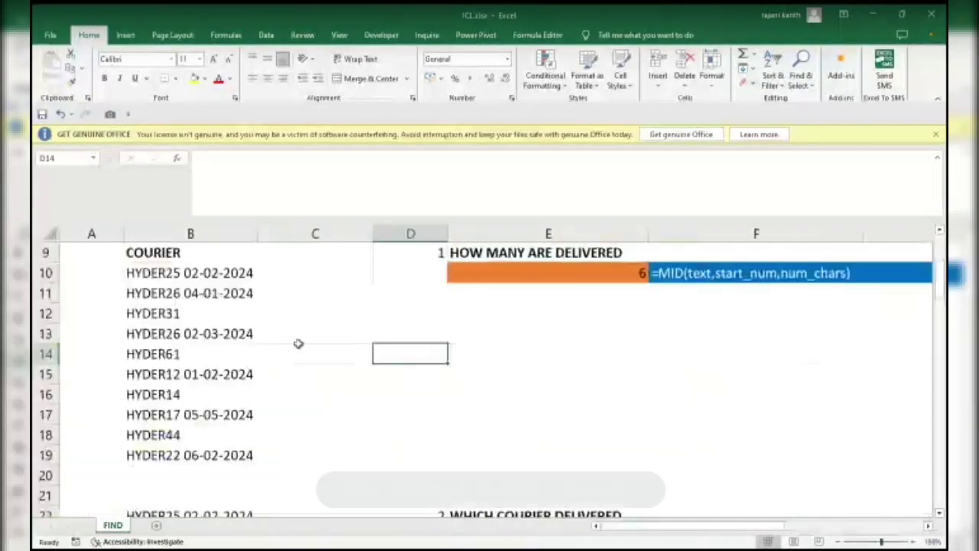
{"action": "scroll", "coordinate": [230, 343], "scroll_direction": "up", "scroll_amount": 1}
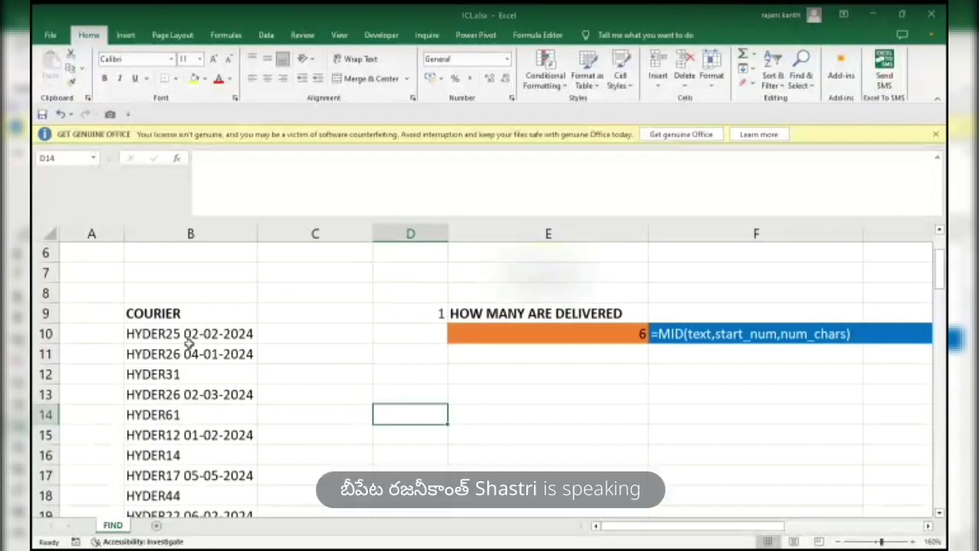
{"action": "left_click", "coordinate": [497, 353]}
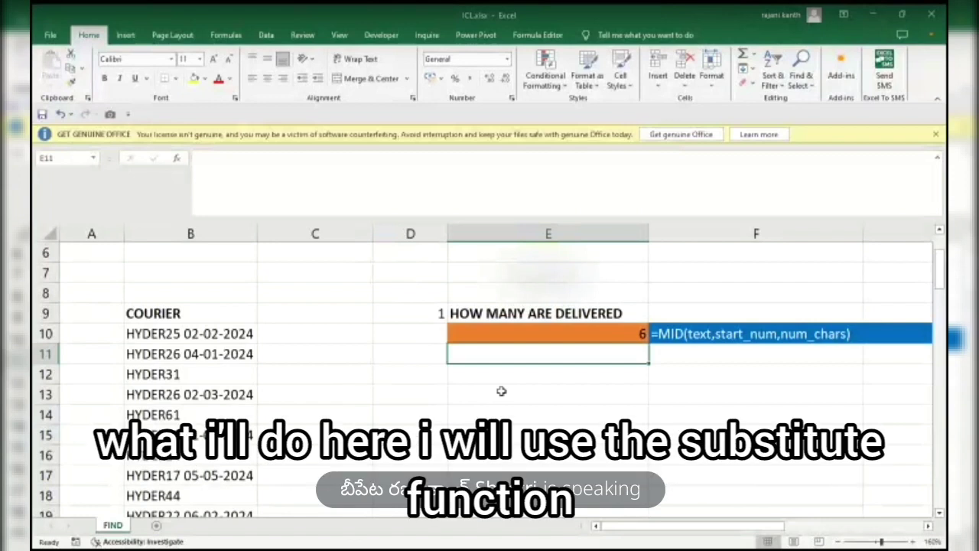
{"action": "type", "text": "="}
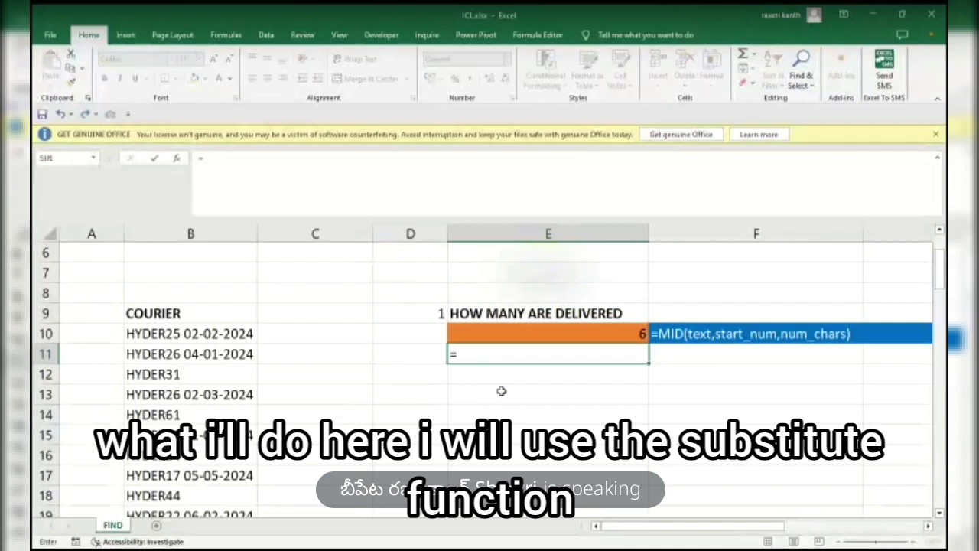
{"action": "type", "text": "sub"}
{"action": "key", "text": "Tab"}
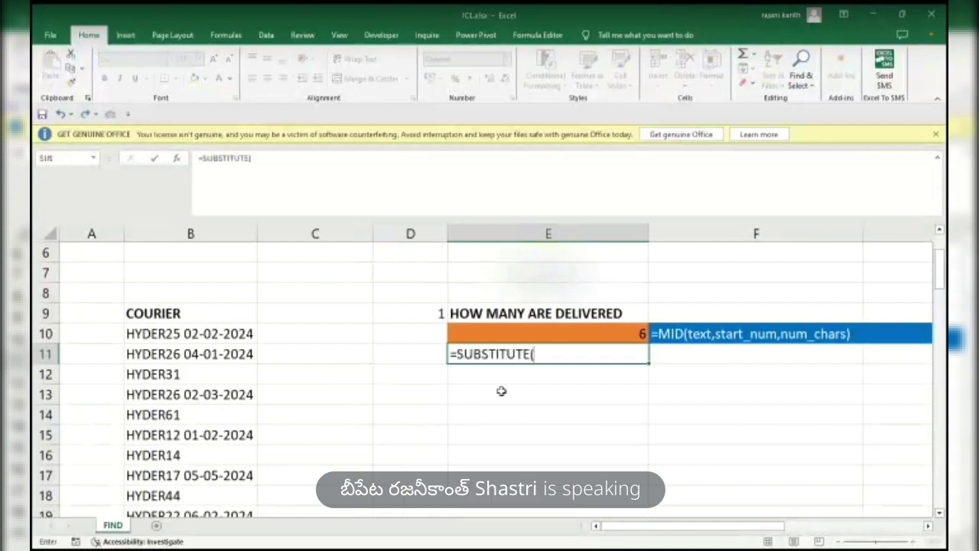
{"action": "type", "text": "\" \""}
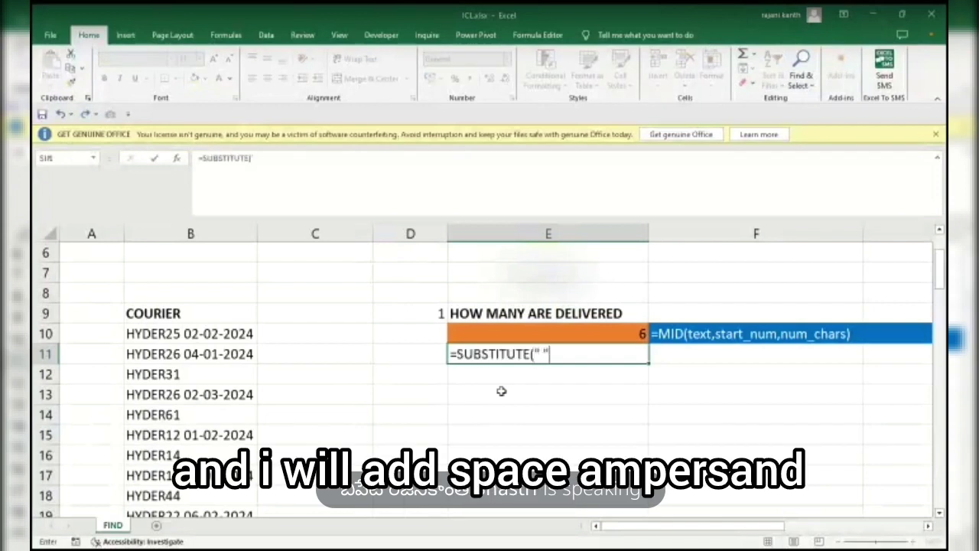
{"action": "type", "text": "&"}
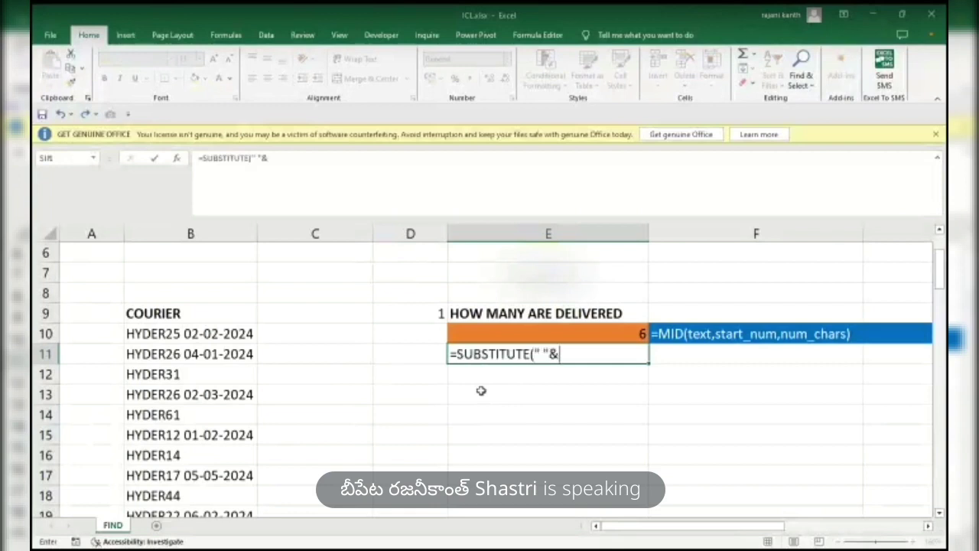
{"action": "left_click", "coordinate": [206, 332]}
{"action": "key", "text": "ctrl+shift+Down"}
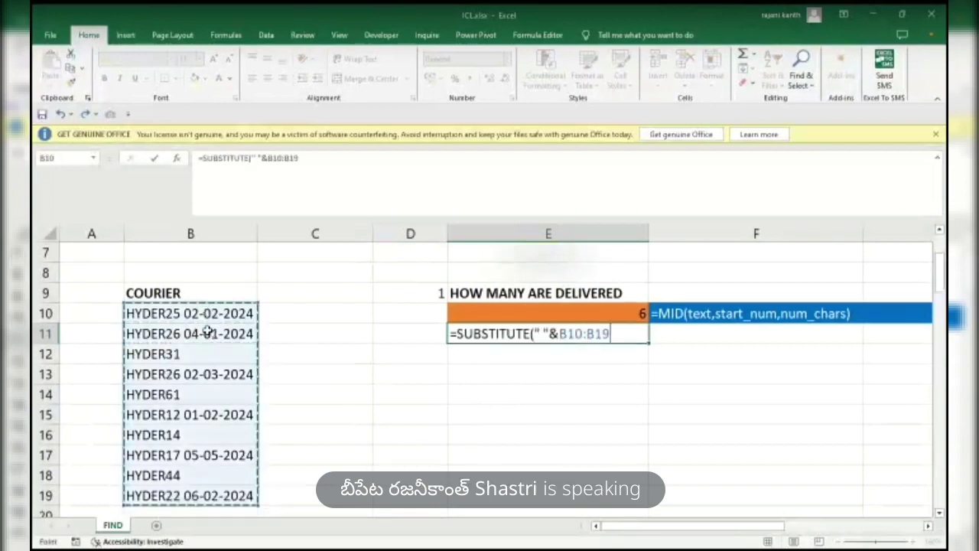
{"action": "key", "text": "F4"}
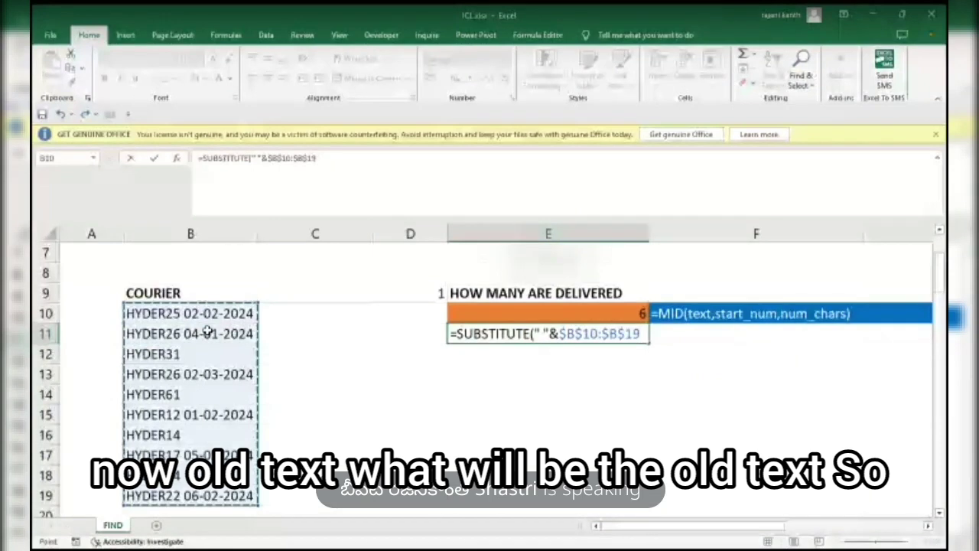
- Complete SUBSTITUTE with " " as old text and REPT(" ",255) as new text, then preview its evaluated array and restore the formula
{"action": "type", "text": ",\" \""}
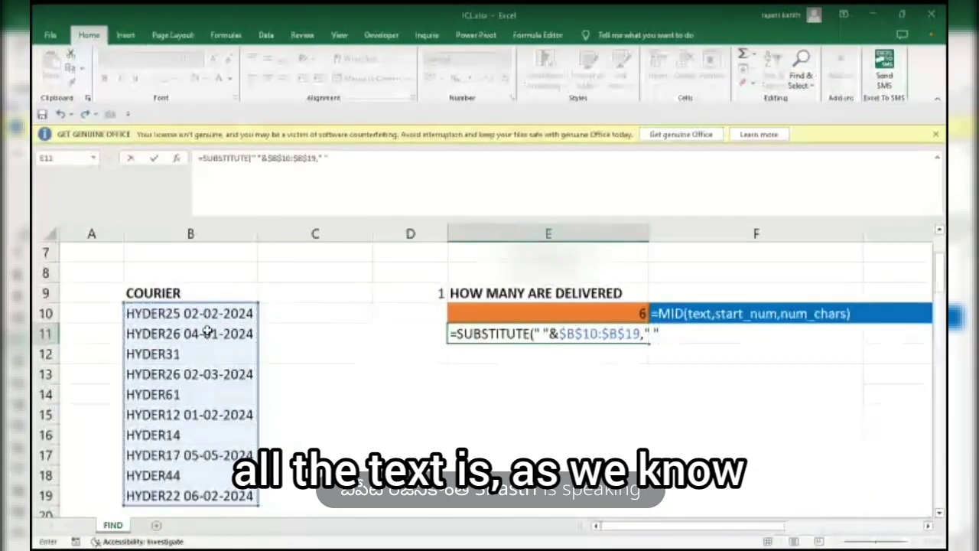
{"action": "type", "text": ","}
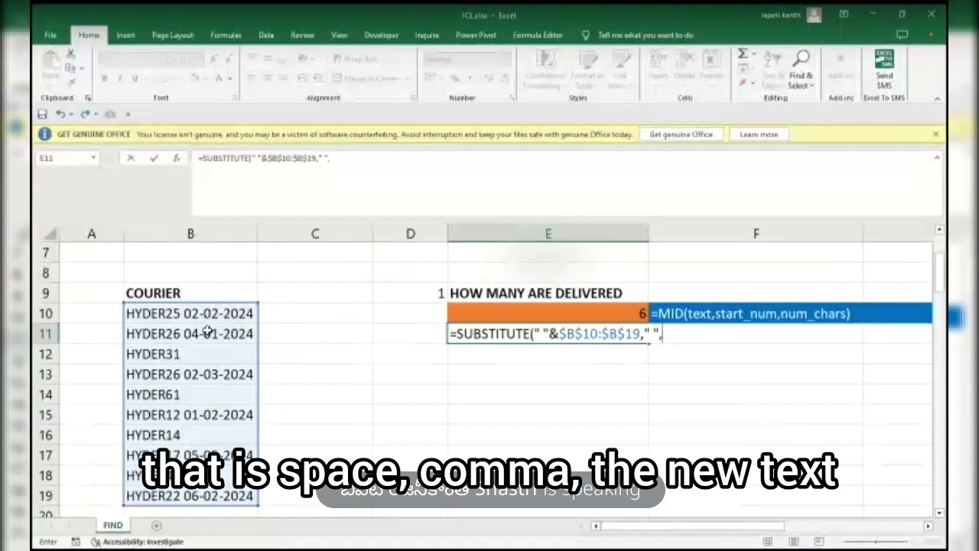
{"action": "type", "text": "rept"}
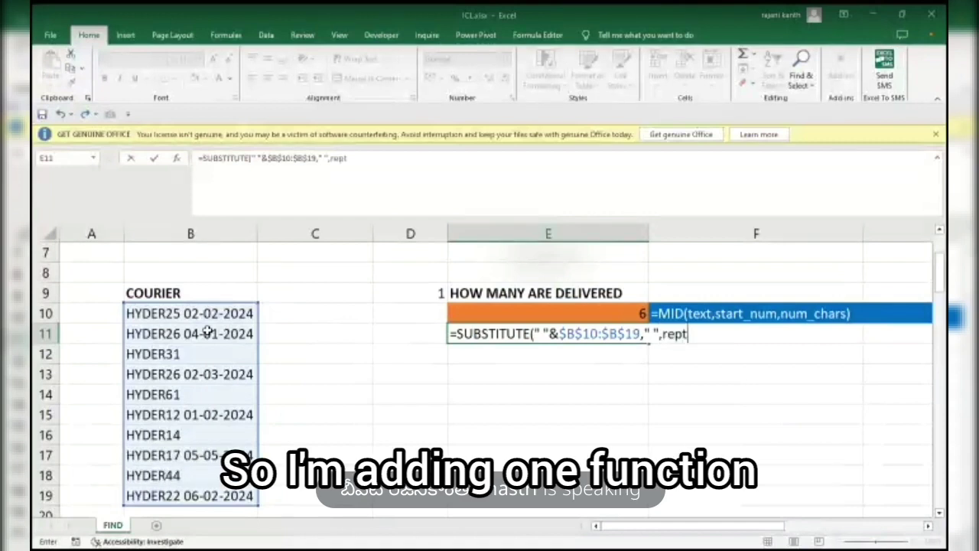
{"action": "key", "text": "Tab"}
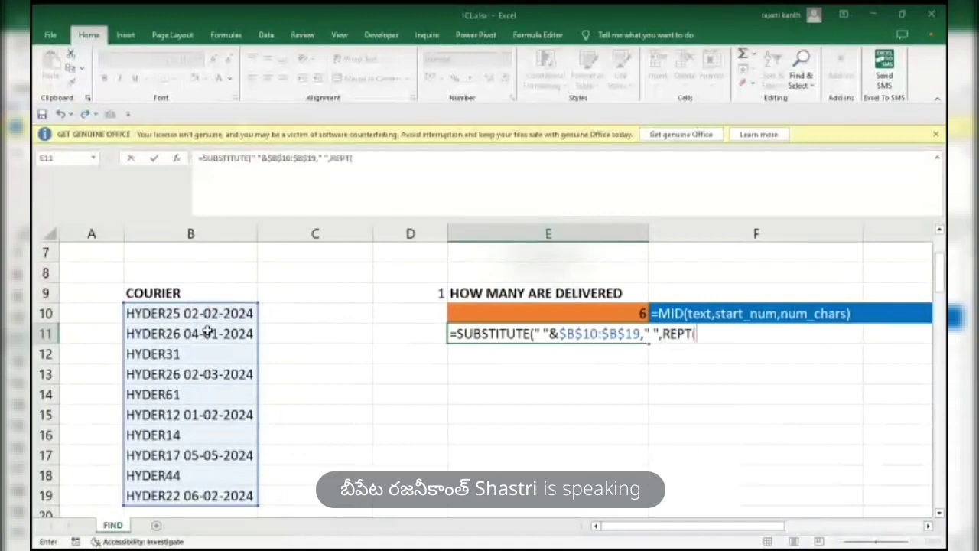
{"action": "type", "text": "\" \""}
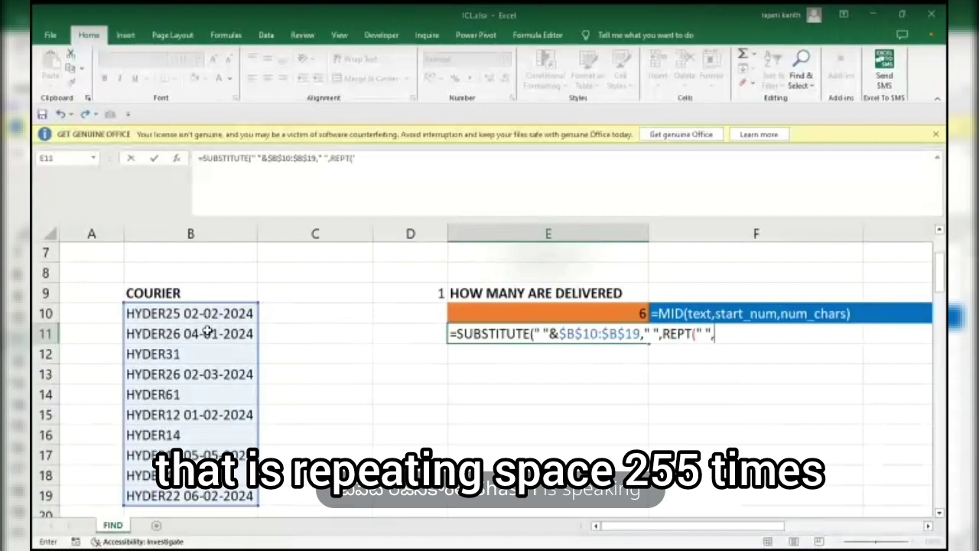
{"action": "type", "text": ",255"}
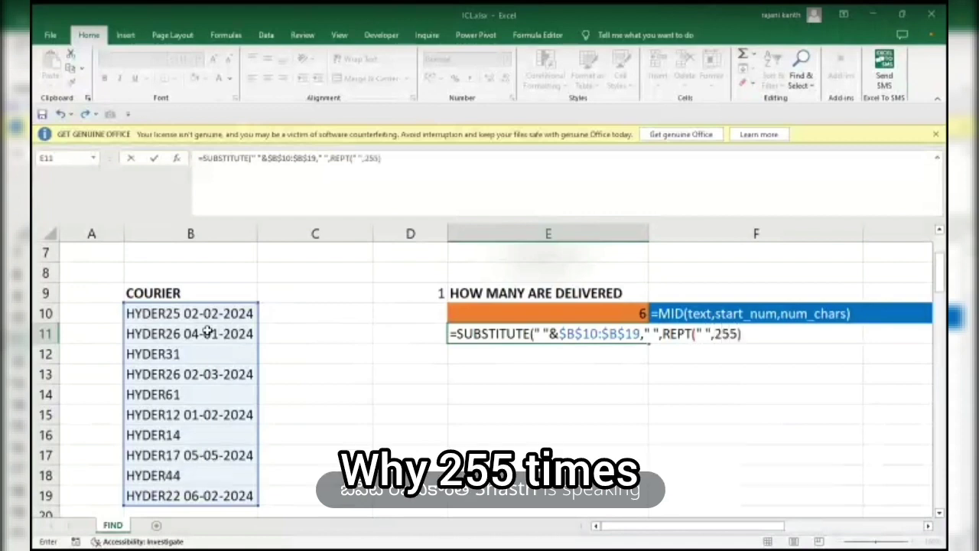
{"action": "type", "text": ")"}
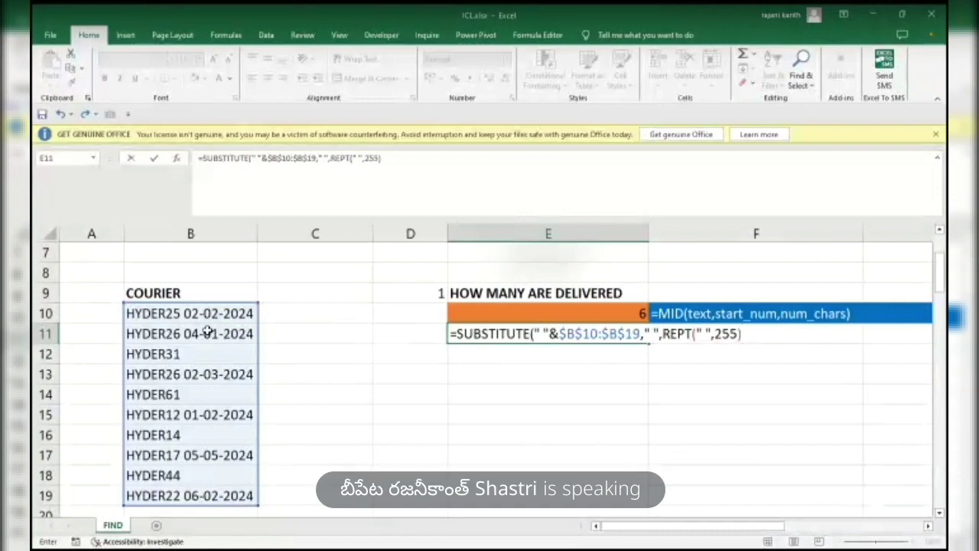
{"action": "type", "text": ")"}
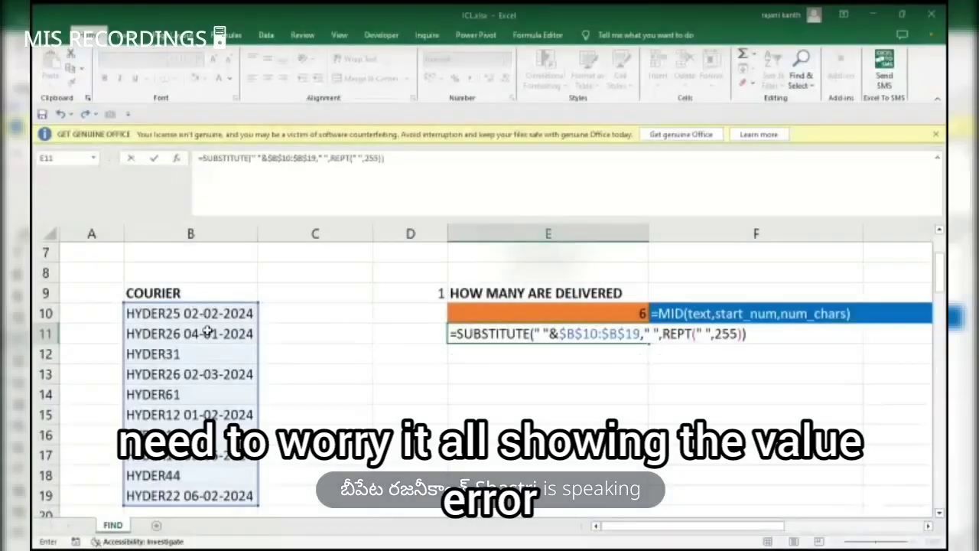
{"action": "key", "text": "F9"}
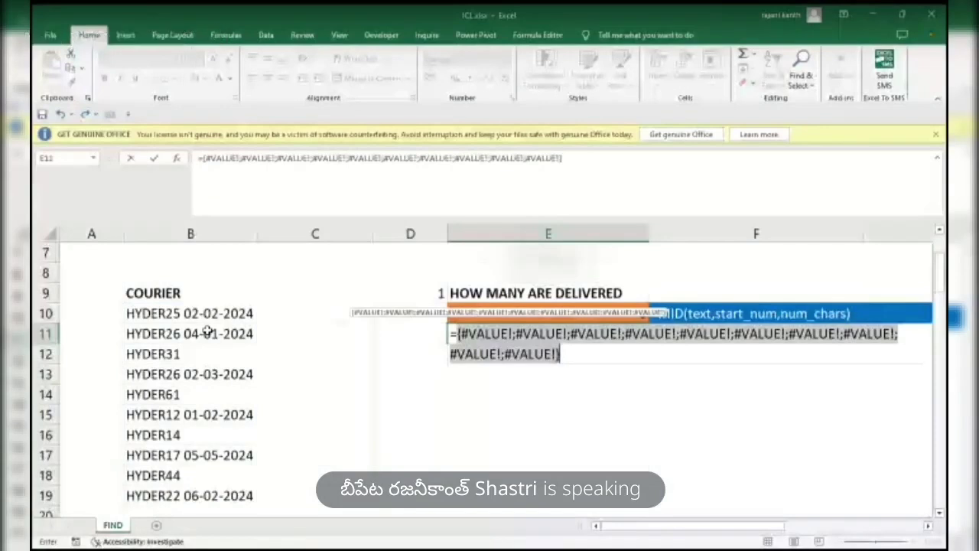
{"action": "key", "text": "ctrl+z"}
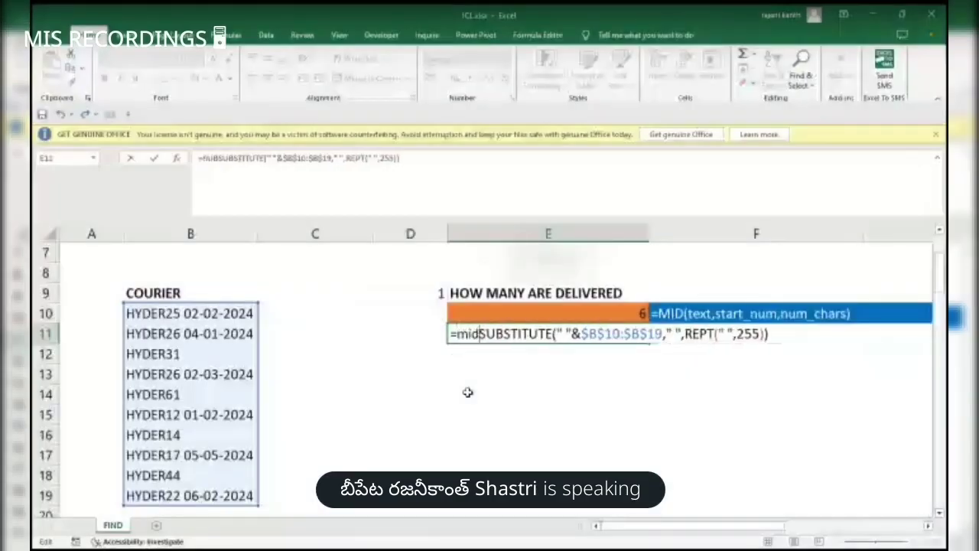
- Wrap the SUBSTITUTE expression in MID, with ROW(INDIRECT("1:"&LEN(B10:B19))) as the start position
{"action": "key", "text": "Tab"}
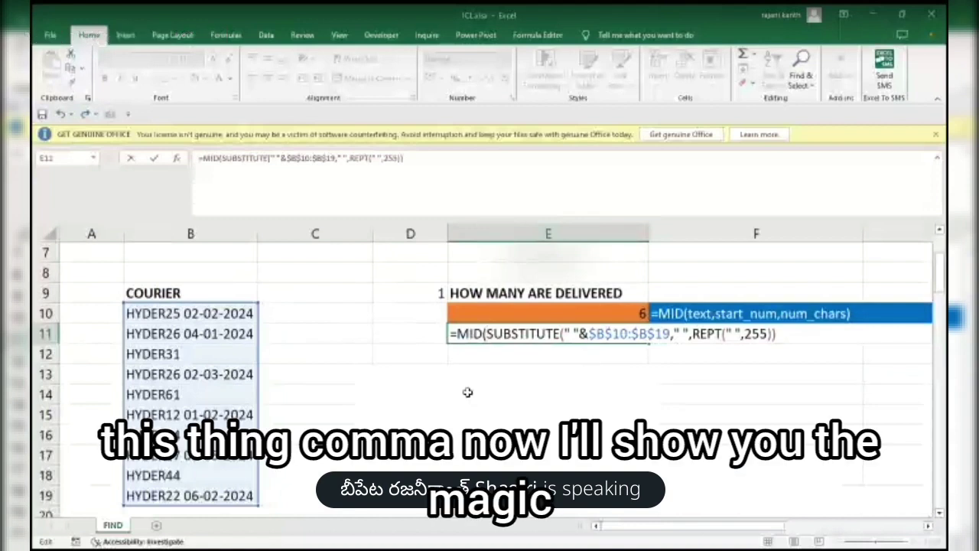
{"action": "type", "text": ","}
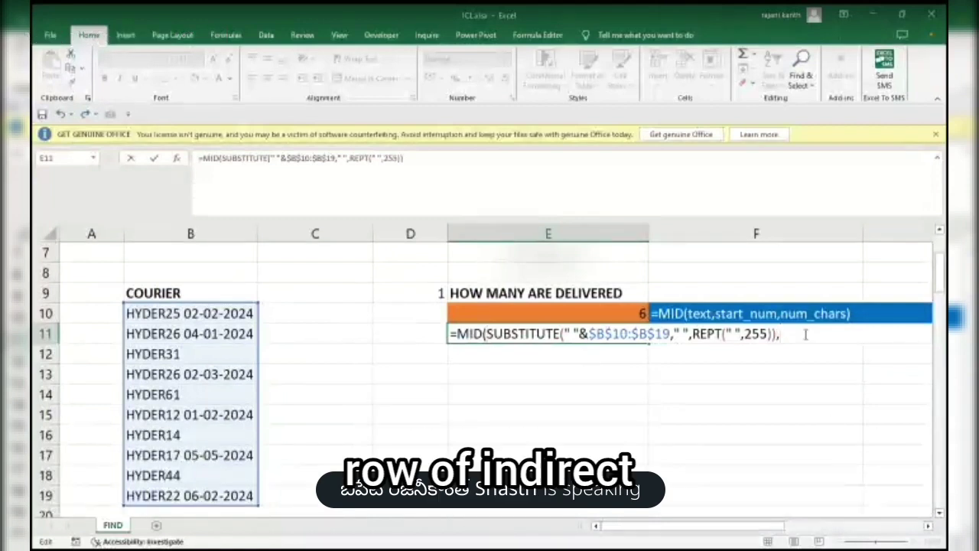
{"action": "type", "text": "ROW(INDIRECT("}
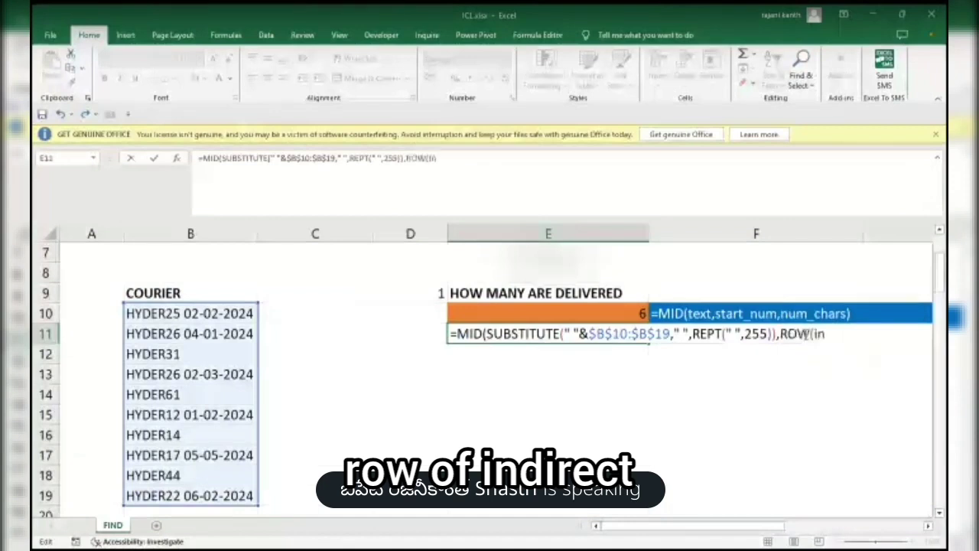
{"action": "type", "text": "\""}
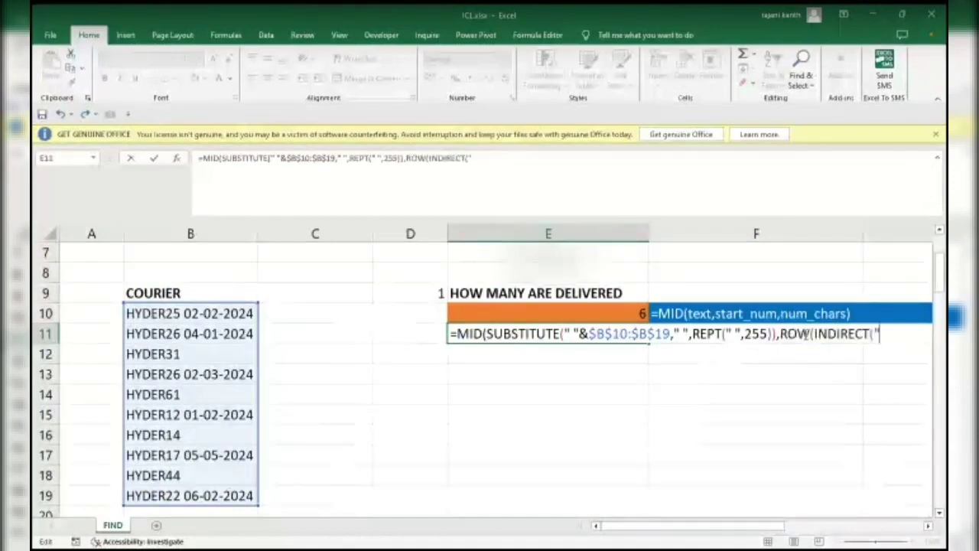
{"action": "type", "text": "1:\"&len"}
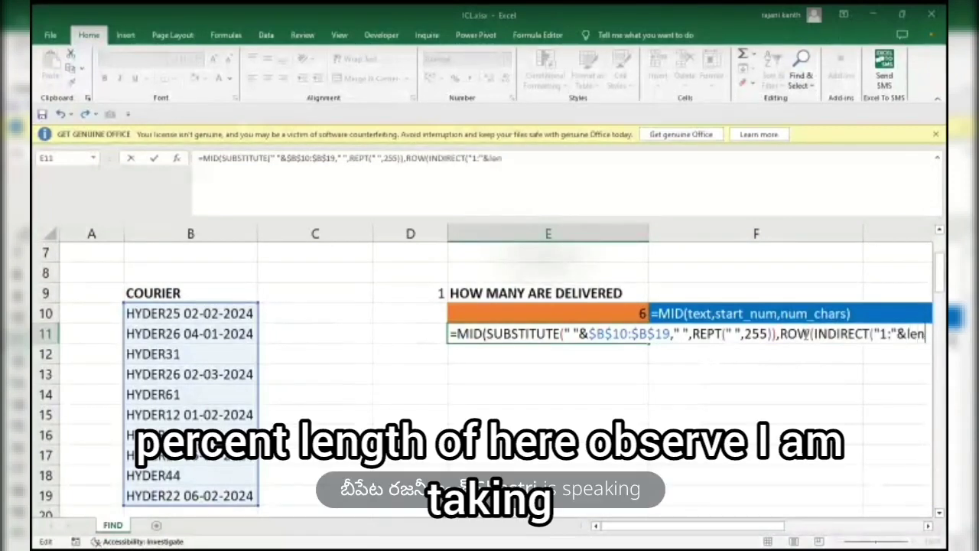
{"action": "key", "text": "Tab"}
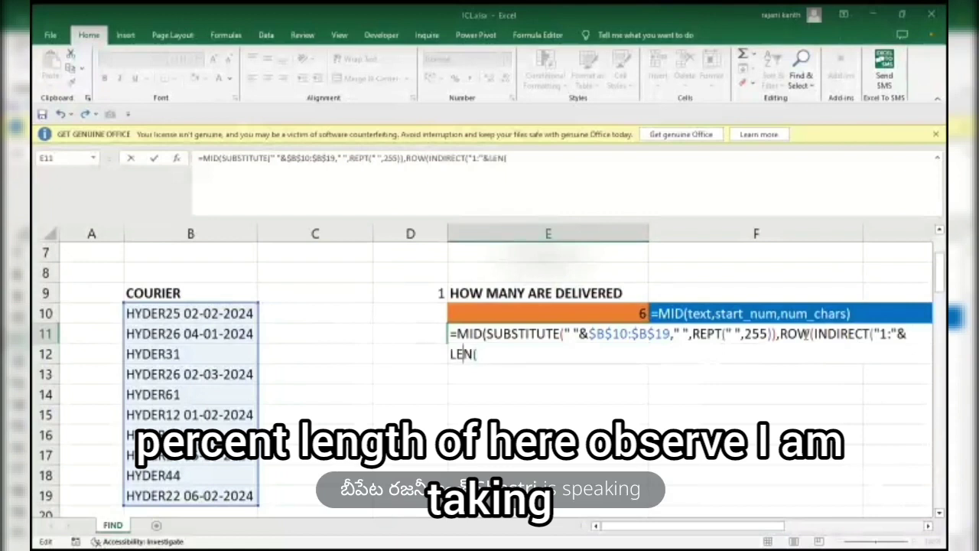
{"action": "key", "text": "F2"}
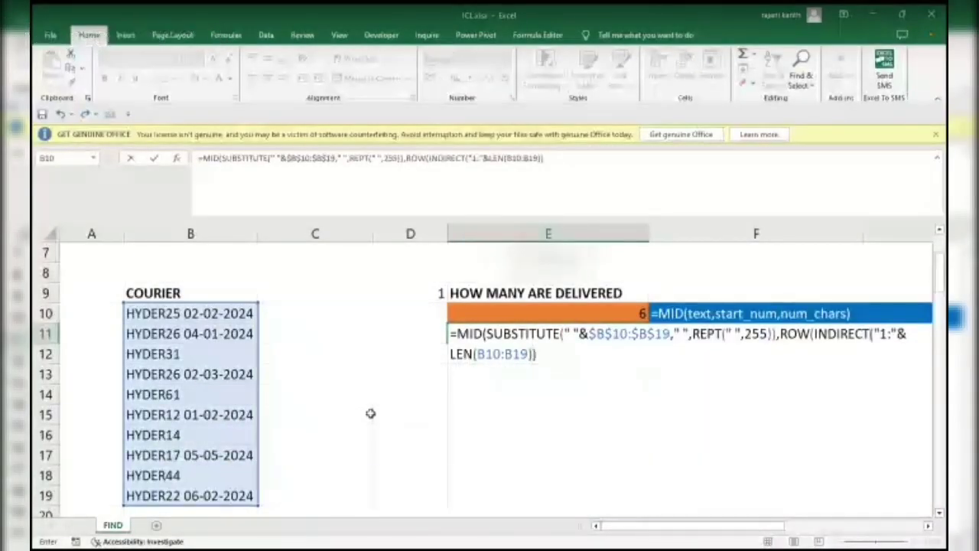
{"action": "type", "text": ")"}
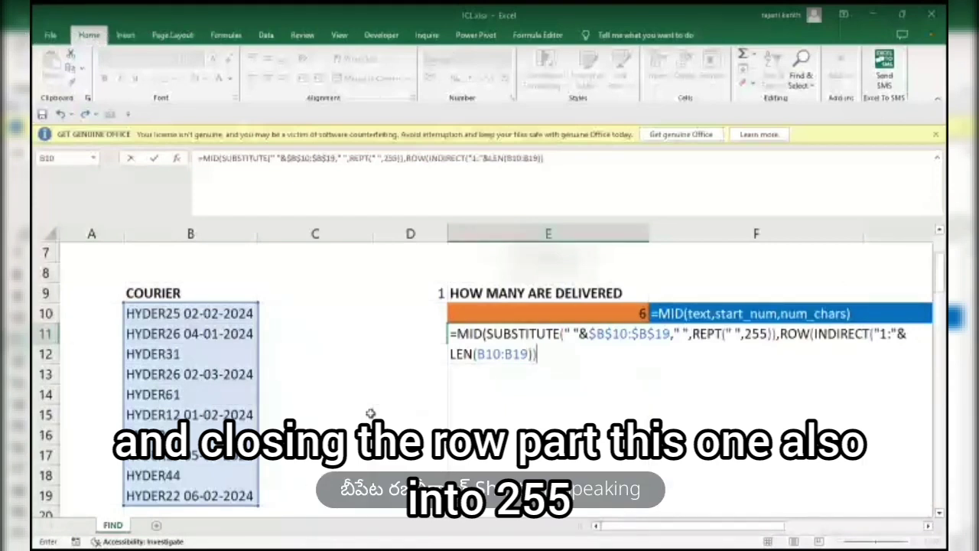
- Multiply MID's start position by 255, set its character count to 255, and preview the evaluated array before restoring the formula
{"action": "type", "text": "*255,"}
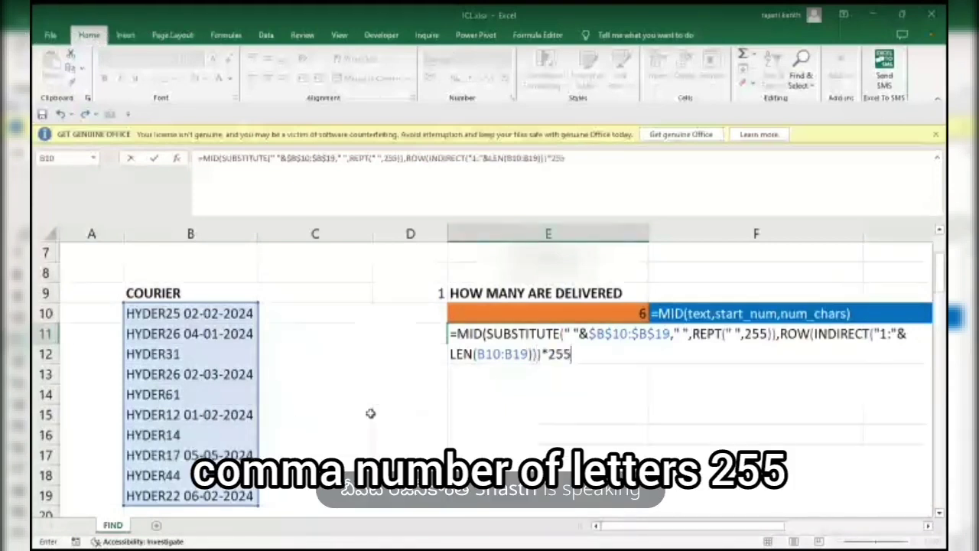
{"action": "type", "text": "255)"}
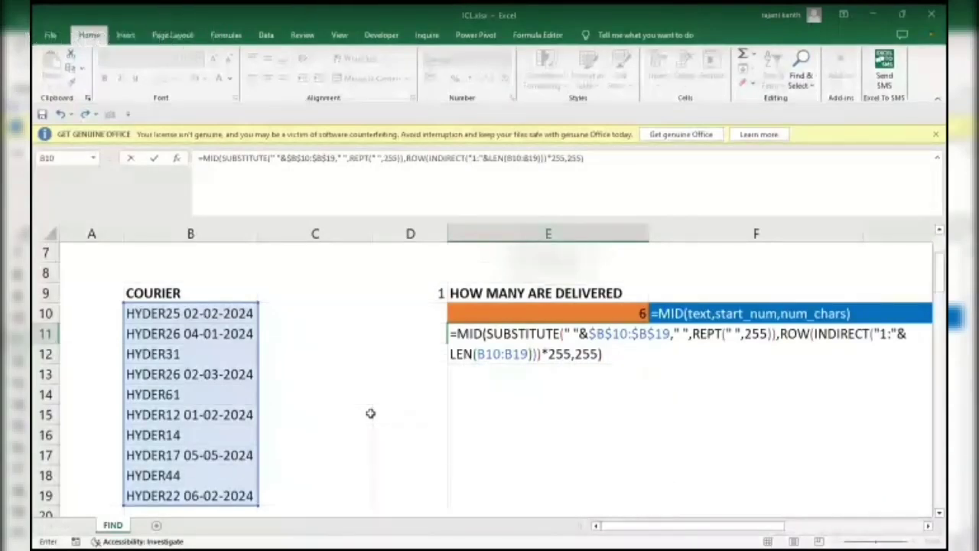
{"action": "key", "text": "F9"}
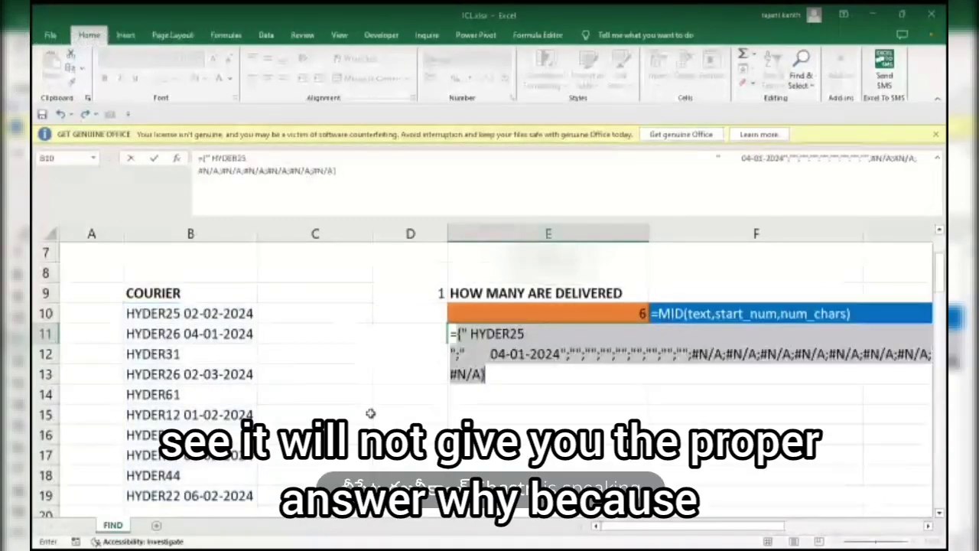
{"action": "key", "text": "ctrl+z"}
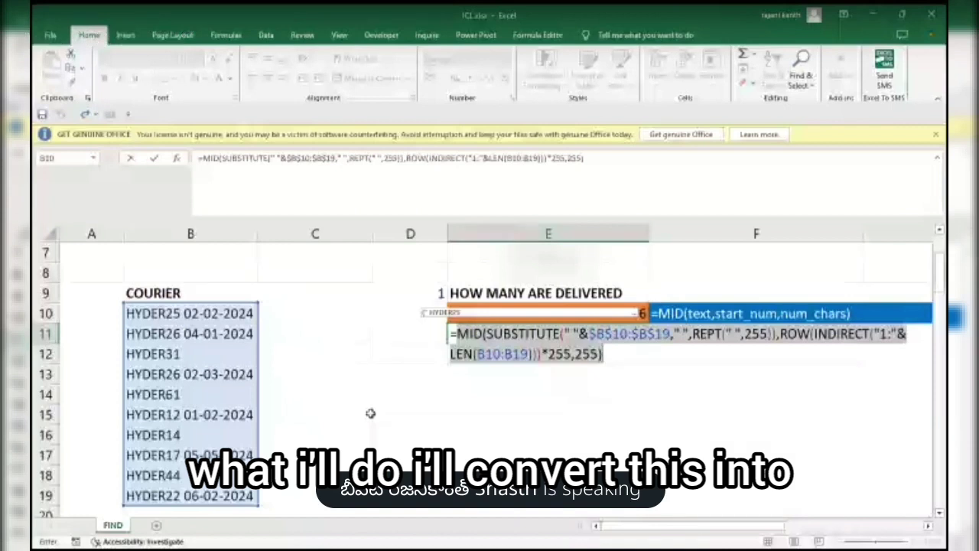
- Wrap the ROW(INDIRECT("1:"&LEN(B10:B19))) part of the MID formula in TRANSPOSE
{"action": "left_click", "coordinate": [782, 334]}
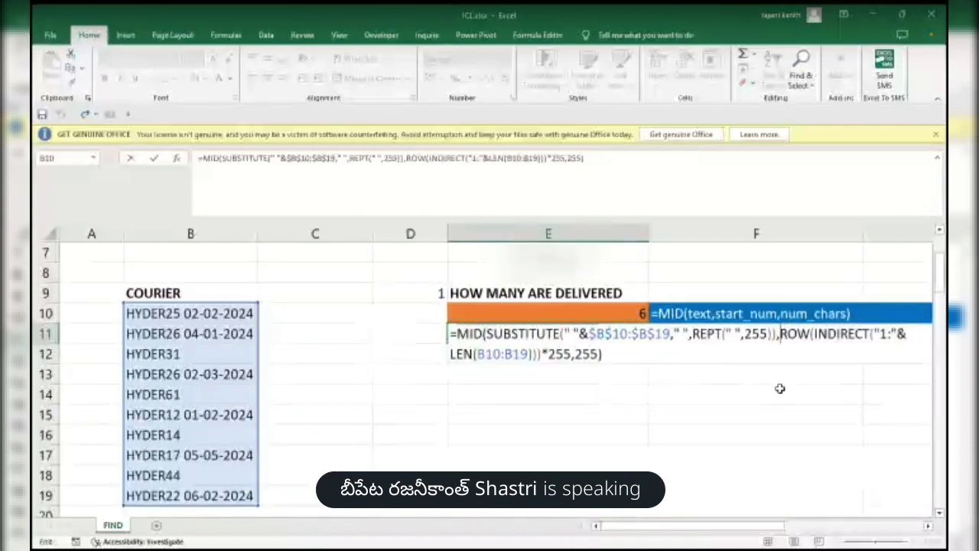
{"action": "type", "text": "tr"}
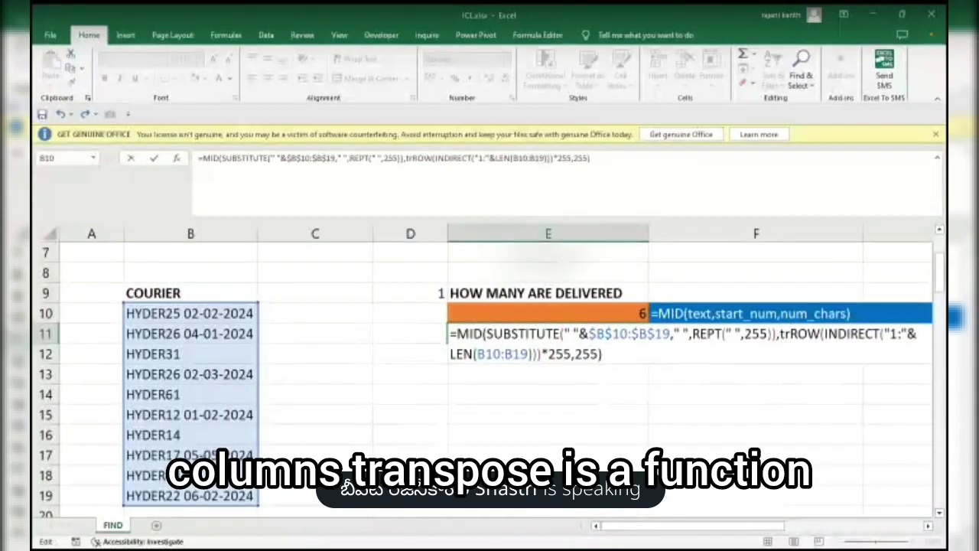
{"action": "type", "text": "a"}
{"action": "key", "text": "Tab"}
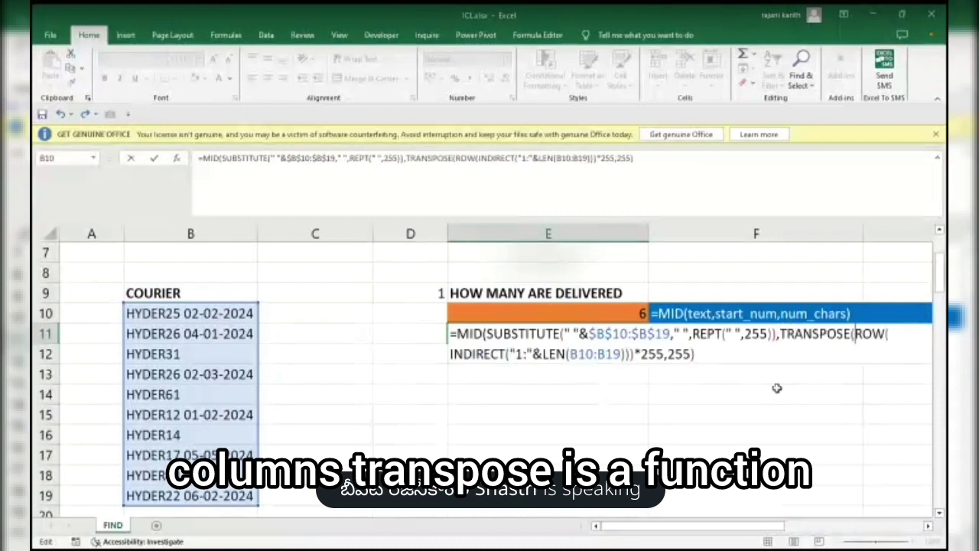
{"action": "left_click", "coordinate": [636, 352]}
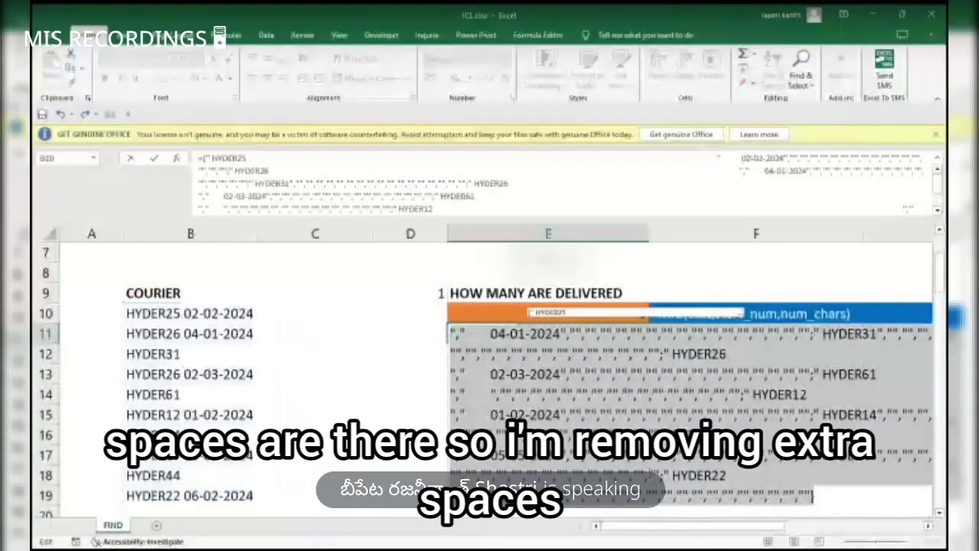
- Wrap the MID expression in TRIM, closing its parenthesis, and preview the evaluated array
{"action": "key", "text": "F2"}
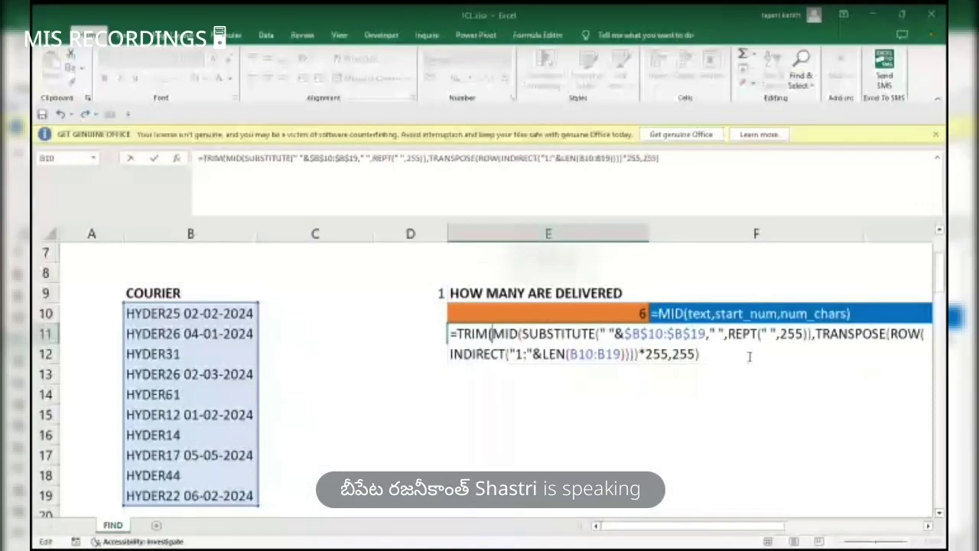
{"action": "type", "text": ")"}
{"action": "key", "text": "F9"}
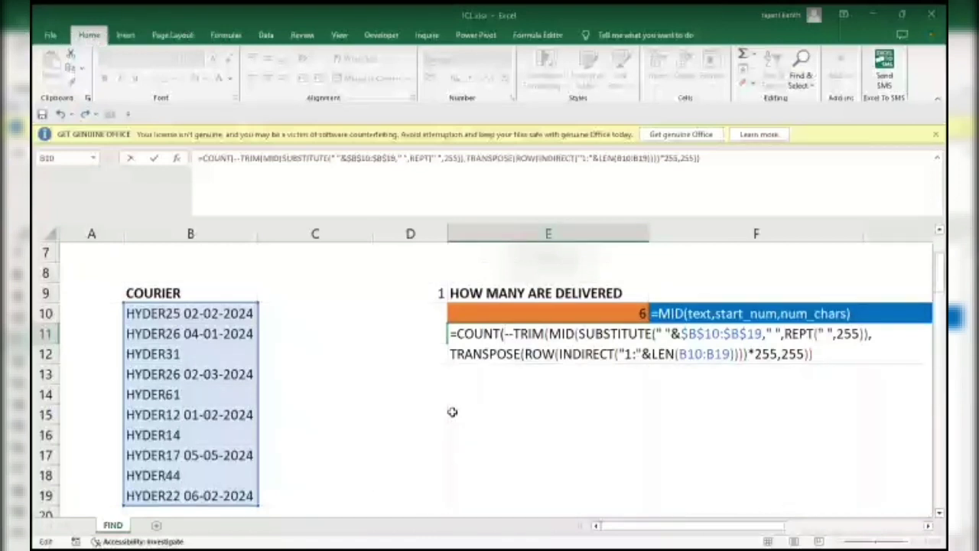
- Complete the =COUNT(--TRIM(MID(...))) formula in E11 and enter it as an array formula
{"action": "type", "text": ")"}
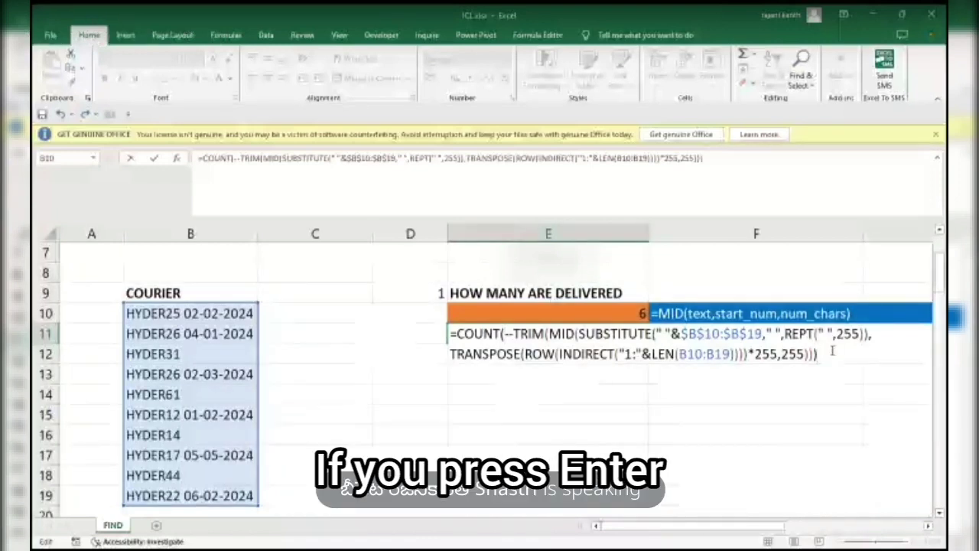
{"action": "key", "text": "Return"}
{"action": "key", "text": "Up"}
{"action": "key", "text": "F2"}
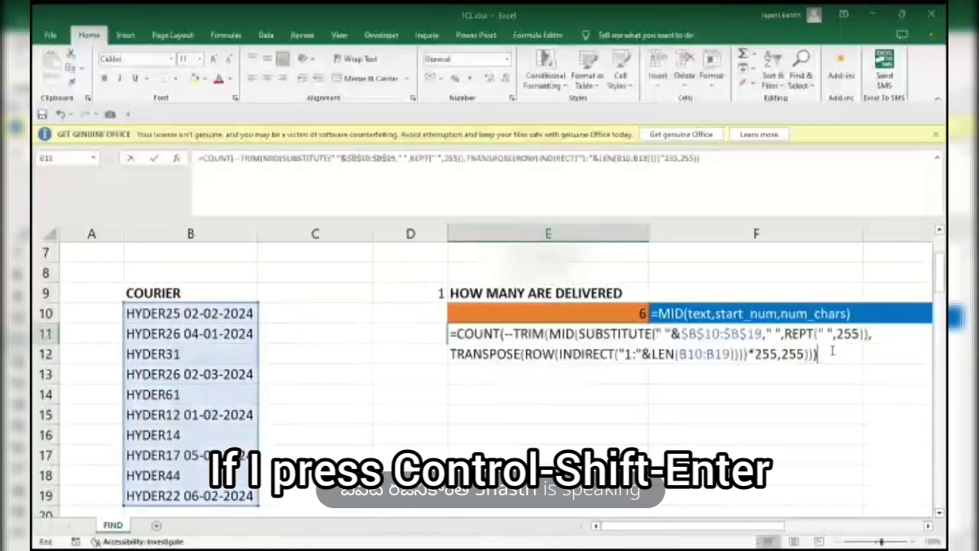
{"action": "key", "text": "ctrl+shift+Return"}
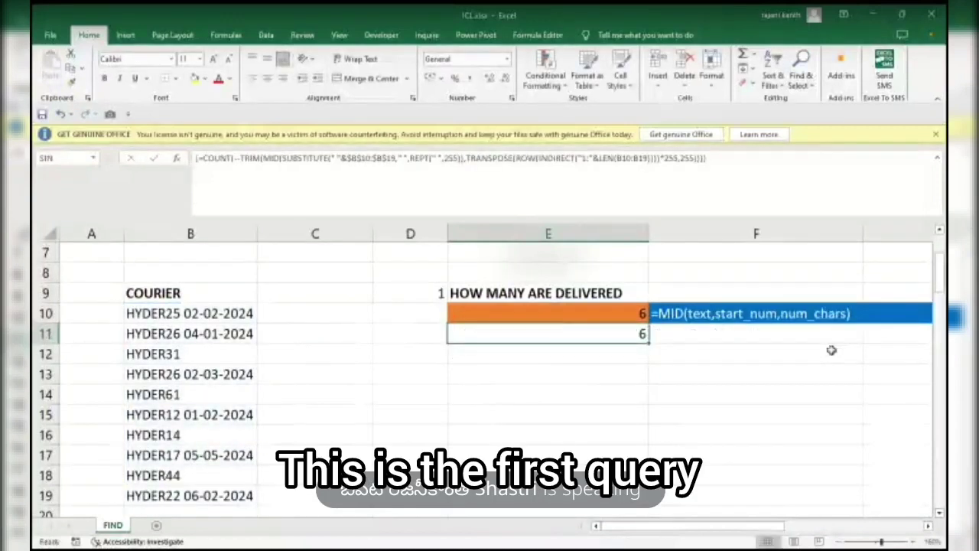
- Clear the existing answer in E23 under WHICH COURIER DELIVERED, leaving E24 active
{"action": "scroll", "coordinate": [832, 349], "scroll_direction": "down", "scroll_amount": 3}
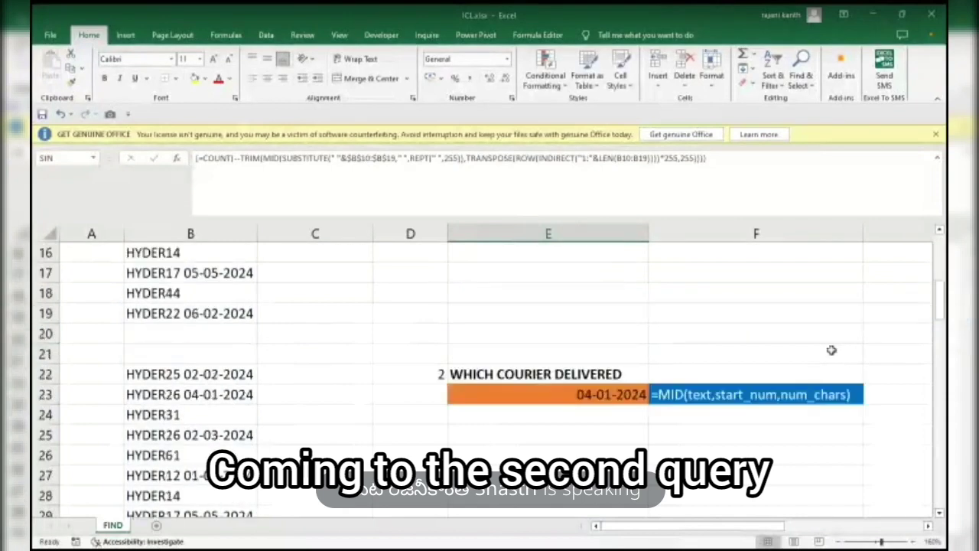
{"action": "scroll", "coordinate": [831, 349], "scroll_direction": "down", "scroll_amount": 1}
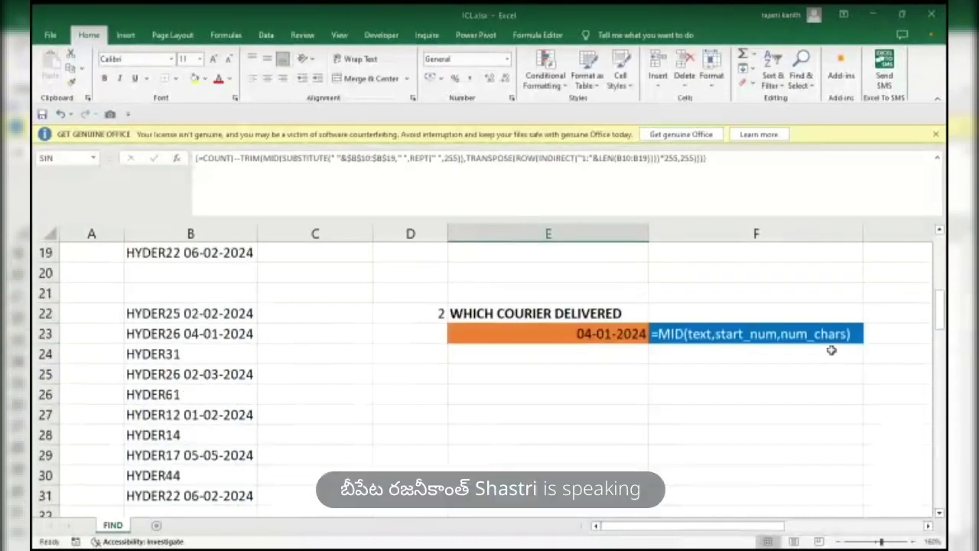
{"action": "left_click_drag", "start_coordinate": [589, 355], "coordinate": [588, 335]}
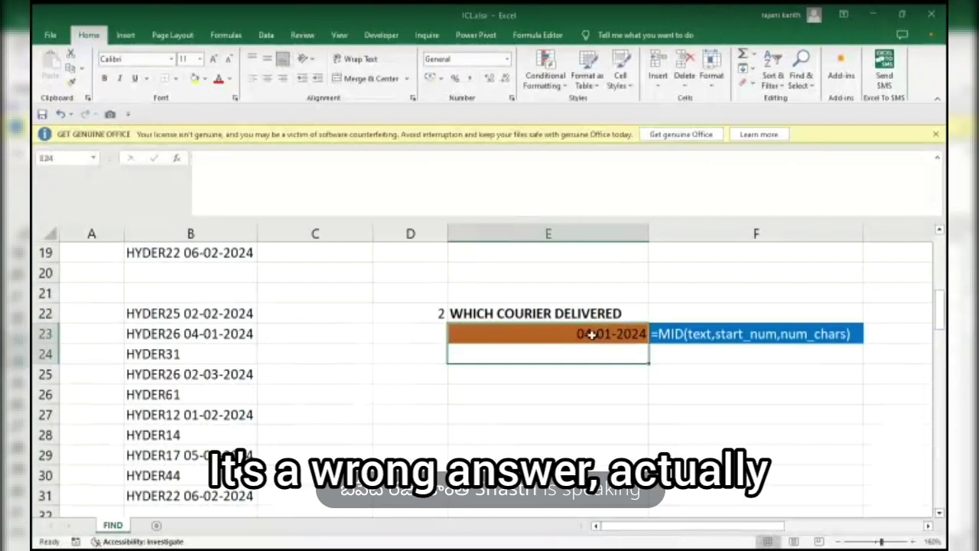
{"action": "key", "text": "Delete"}
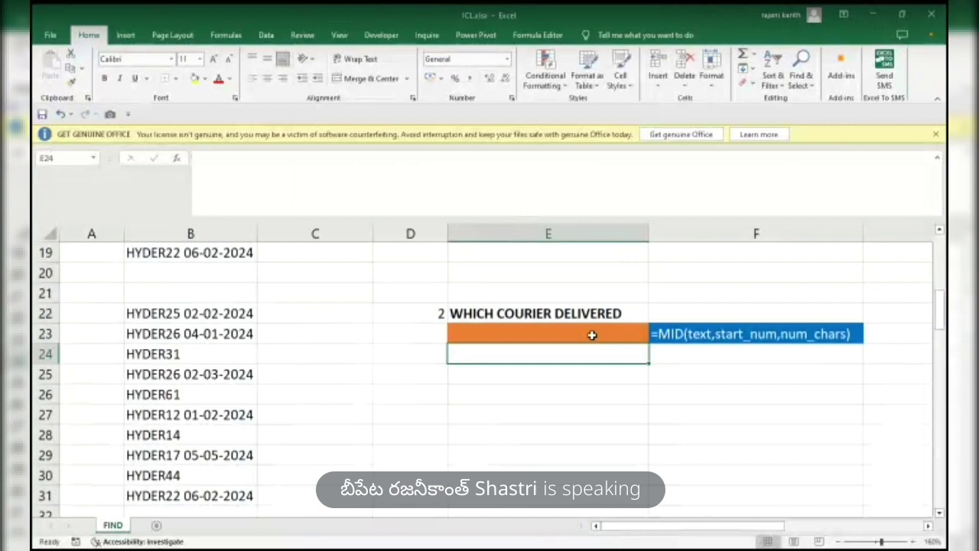
- Start a MID formula in E24 with the courier entries B22:B31 as its text argument
{"action": "type", "text": "="}
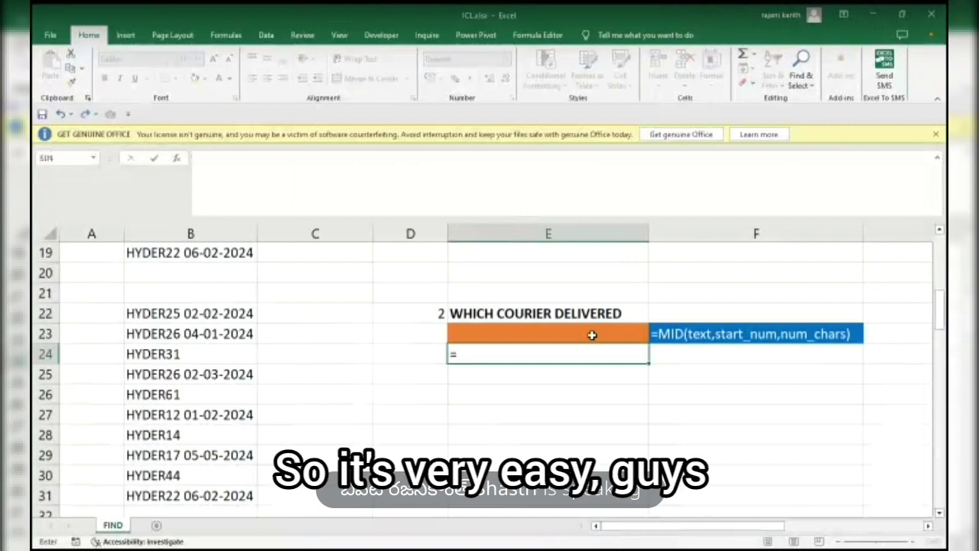
{"action": "type", "text": "mi"}
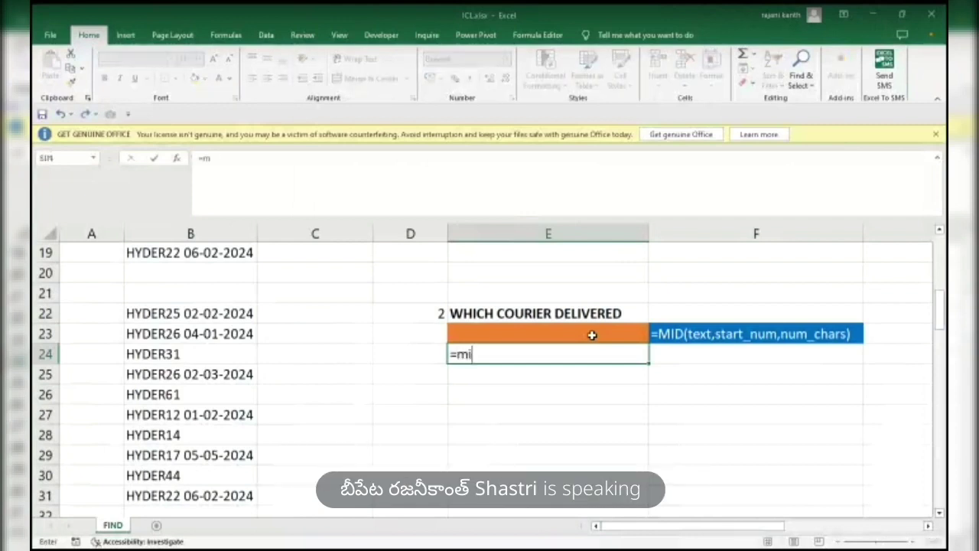
{"action": "type", "text": "d"}
{"action": "key", "text": "Tab"}
{"action": "key", "text": "Left"}
{"action": "key", "text": "Left"}
{"action": "key", "text": "Left"}
{"action": "key", "text": "Up"}
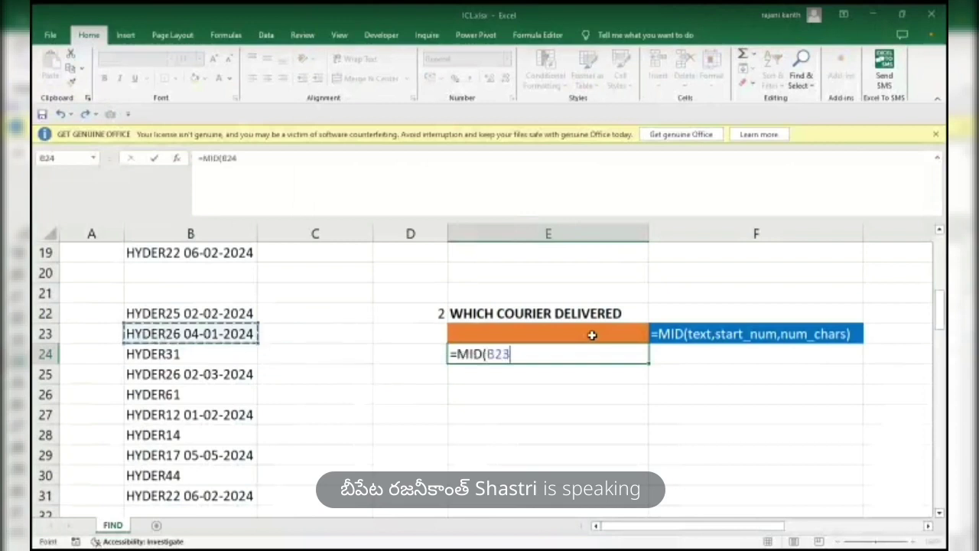
{"action": "key", "text": "Up"}
{"action": "key", "text": "shift+Down"}
{"action": "key", "text": "shift+Down"}
{"action": "key", "text": "shift+Down"}
{"action": "key", "text": "shift+Down"}
{"action": "key", "text": "shift+Down"}
{"action": "key", "text": "shift+Down"}
{"action": "key", "text": "shift+Down"}
{"action": "key", "text": "shift+Down"}
{"action": "key", "text": "shift+Down"}
- Set MID's start position to SEARCH(" ",$B$22:$B$31)+1, using an absolute reference to the courier range
{"action": "type", "text": ",sear"}
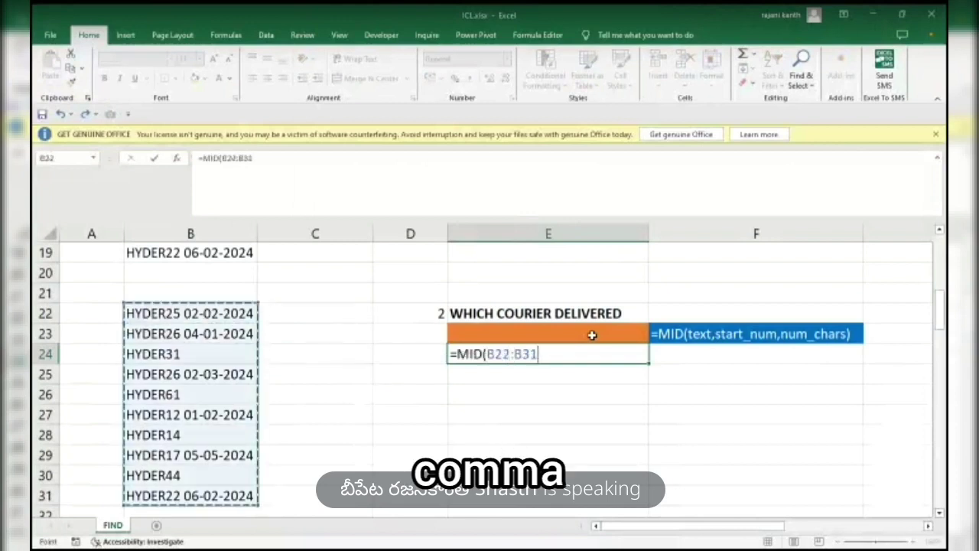
{"action": "type", "text": "ch"}
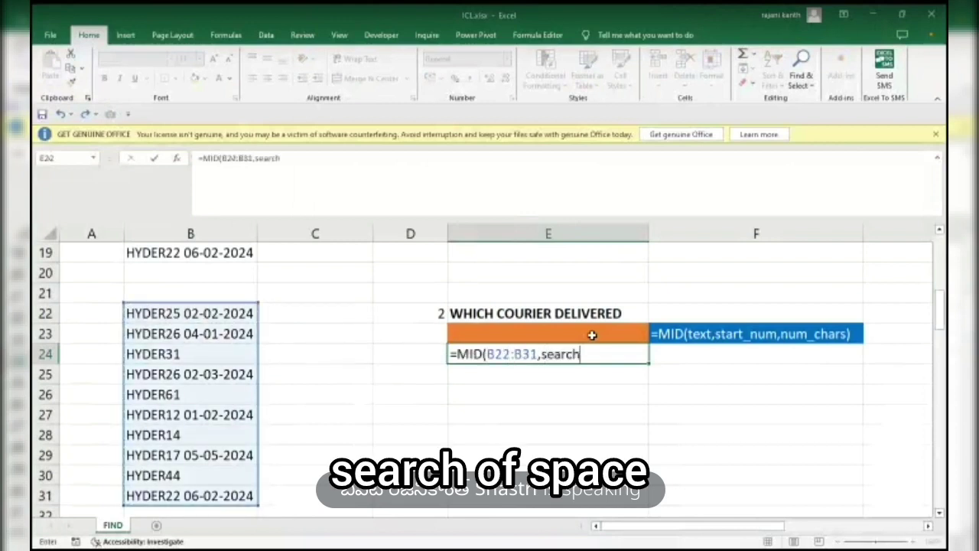
{"action": "key", "text": "Tab"}
{"action": "type", "text": "\" \""}
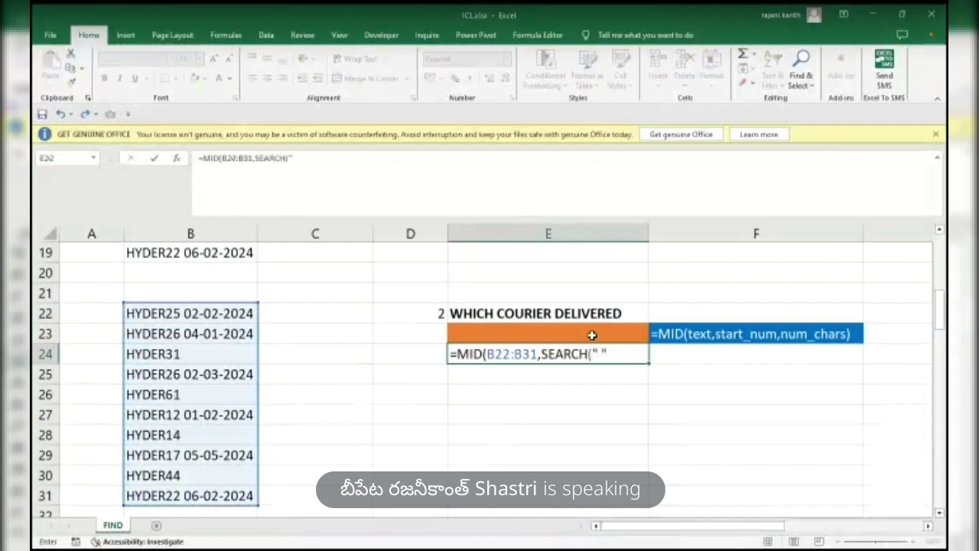
{"action": "type", "text": ","}
{"action": "key", "text": "Left"}
{"action": "key", "text": "Left"}
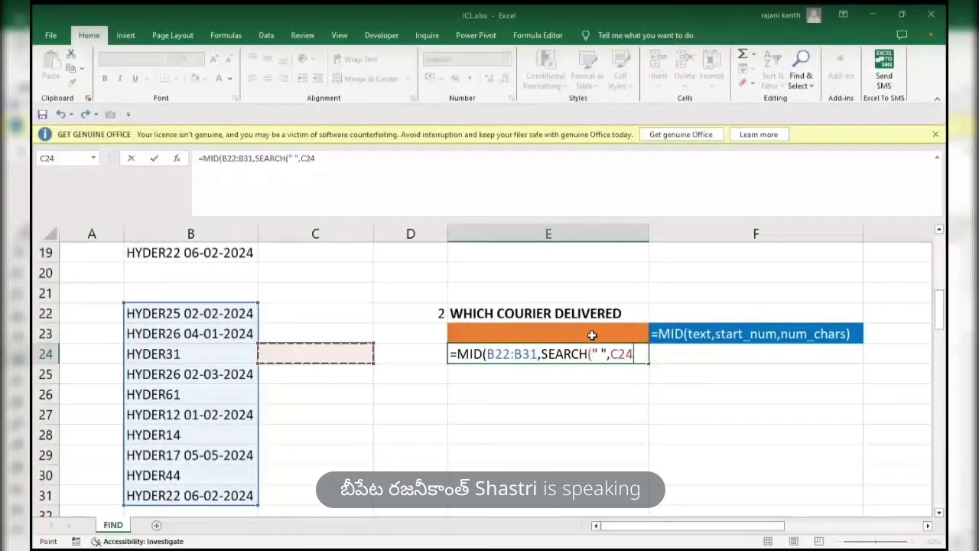
{"action": "key", "text": "Left"}
{"action": "key", "text": "Up"}
{"action": "key", "text": "Up"}
{"action": "key", "text": "ctrl+shift+Down"}
{"action": "key", "text": "F4"}
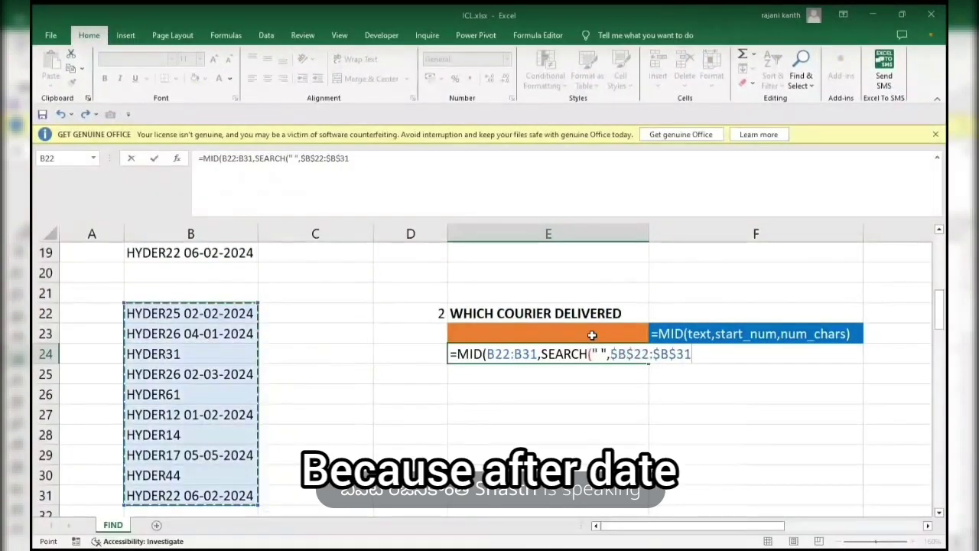
{"action": "type", "text": ")+1"}
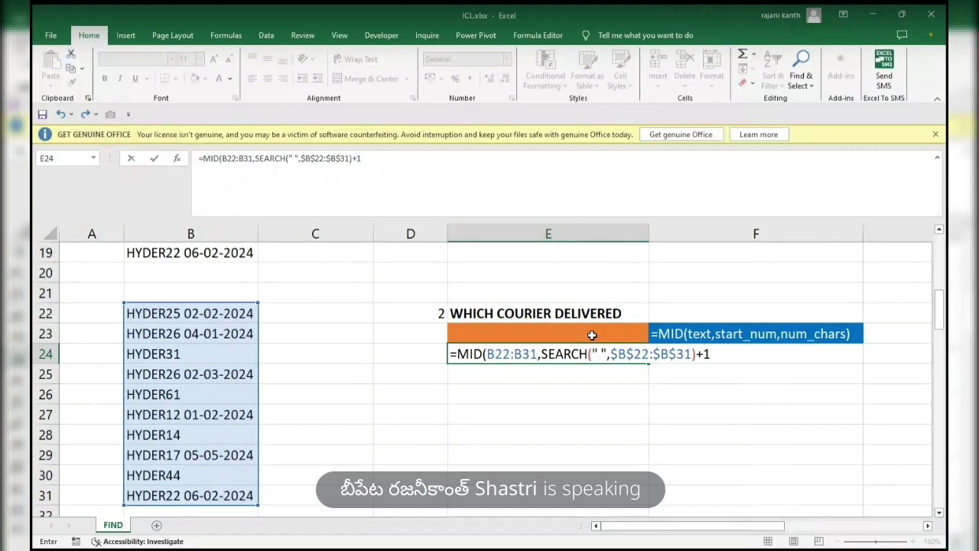
- Set MID's character count to 255, close the formula, and preview its evaluated array before restoring the formula
{"action": "type", "text": ",255)"}
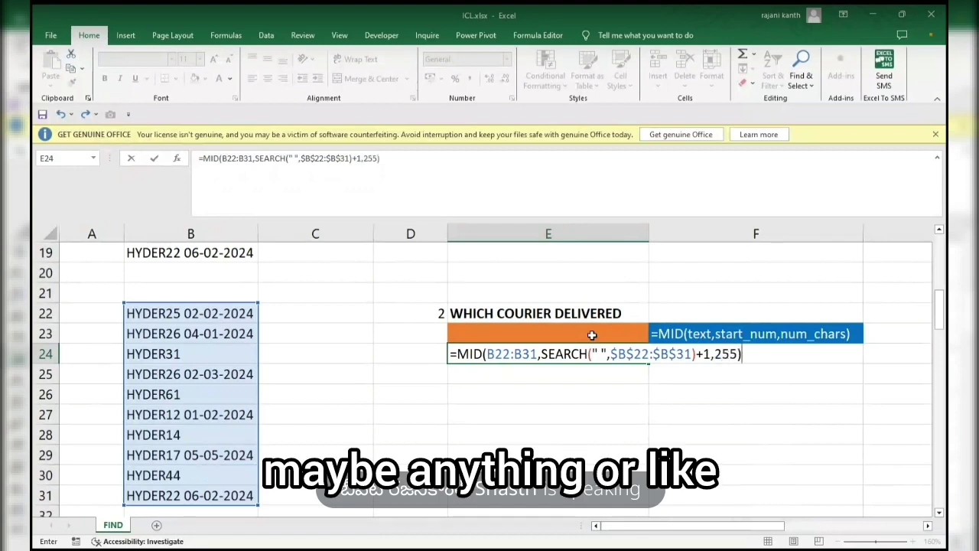
{"action": "key", "text": "F9"}
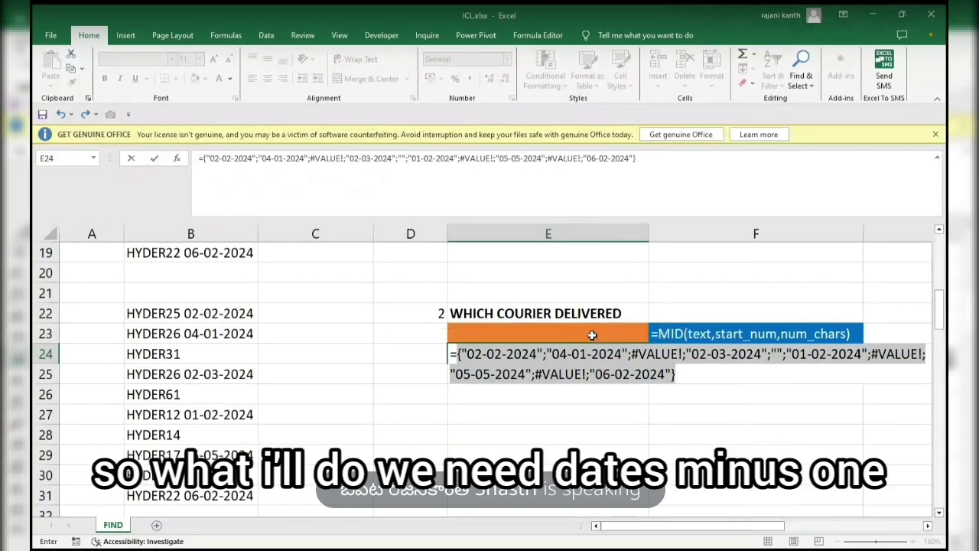
{"action": "key", "text": "ctrl+z"}
- Add a double minus before MID in E24 to convert its text to numbers, then preview the evaluated array and restore the formula
{"action": "left_click", "coordinate": [463, 354]}
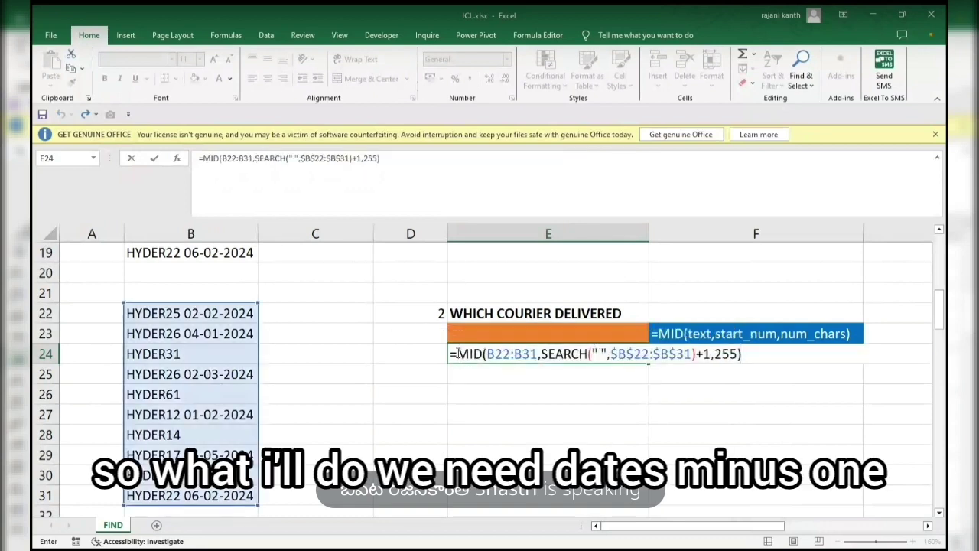
{"action": "key", "text": "shift+End"}
{"action": "key", "text": "F9"}
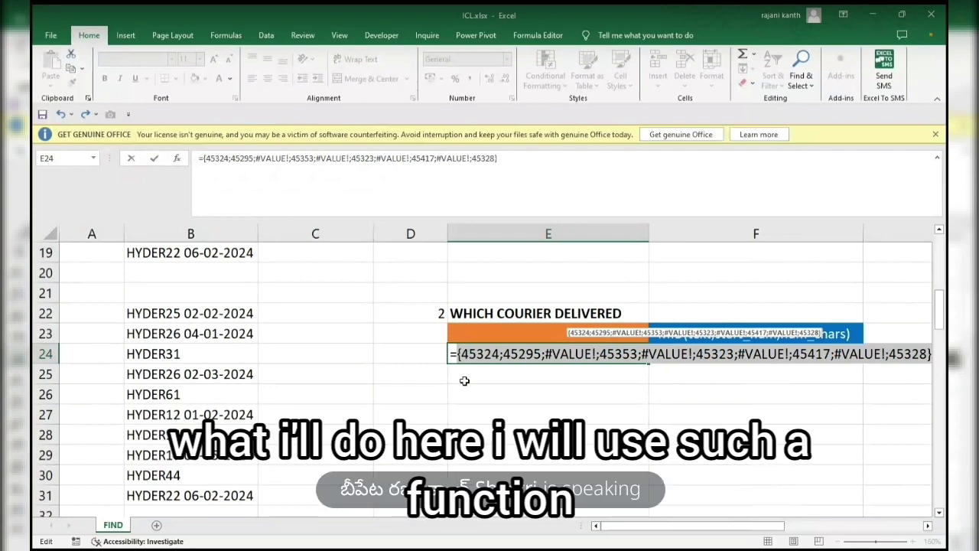
{"action": "key", "text": "ctrl+z"}
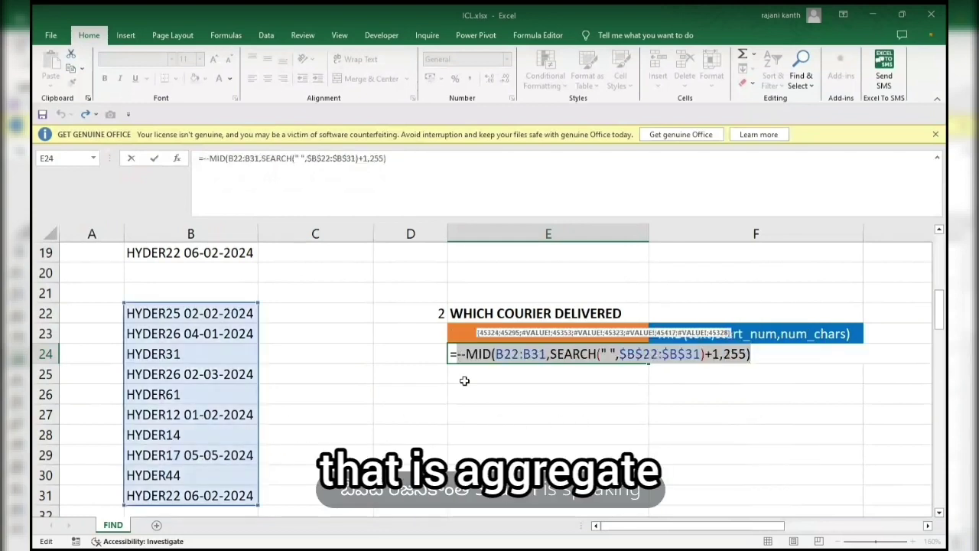
- Wrap the --MID expression in AGGREGATE with function 14, option 6 to ignore errors, and k of 1, and enter the formula
{"action": "type", "text": "aggre"}
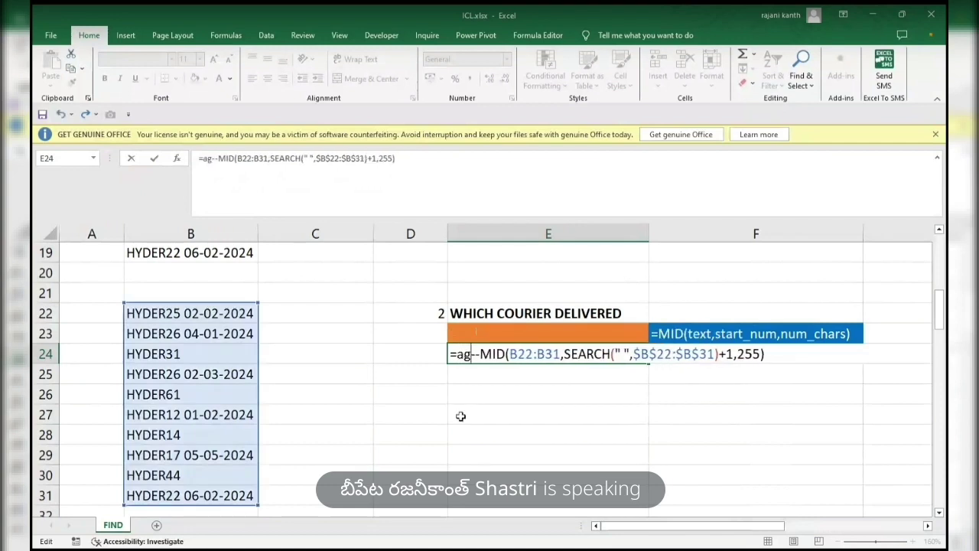
{"action": "key", "text": "Tab"}
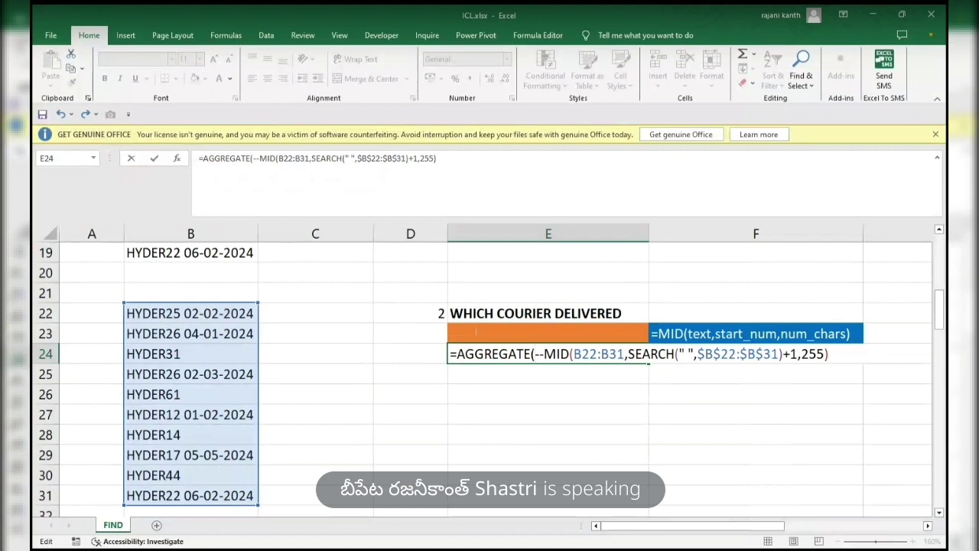
{"action": "type", "text": "14"}
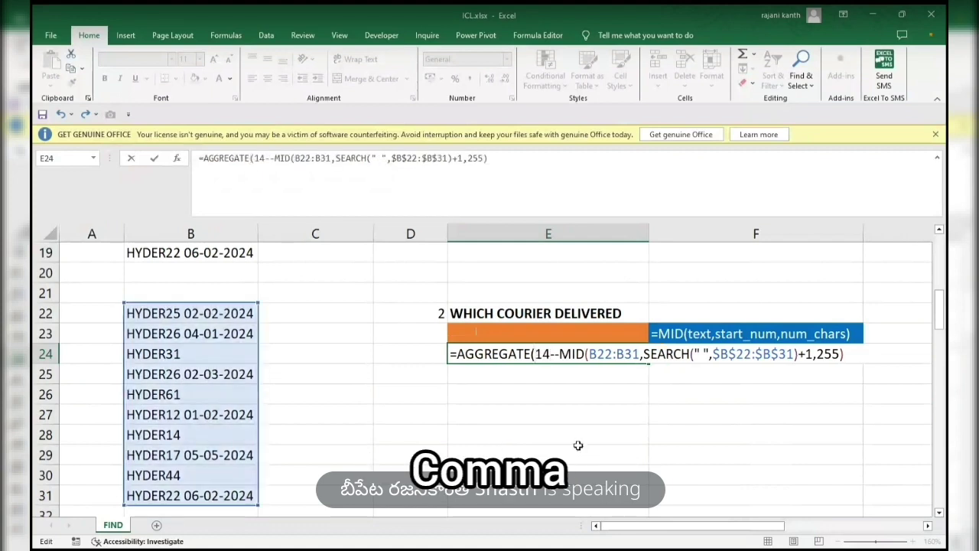
{"action": "type", "text": ","}
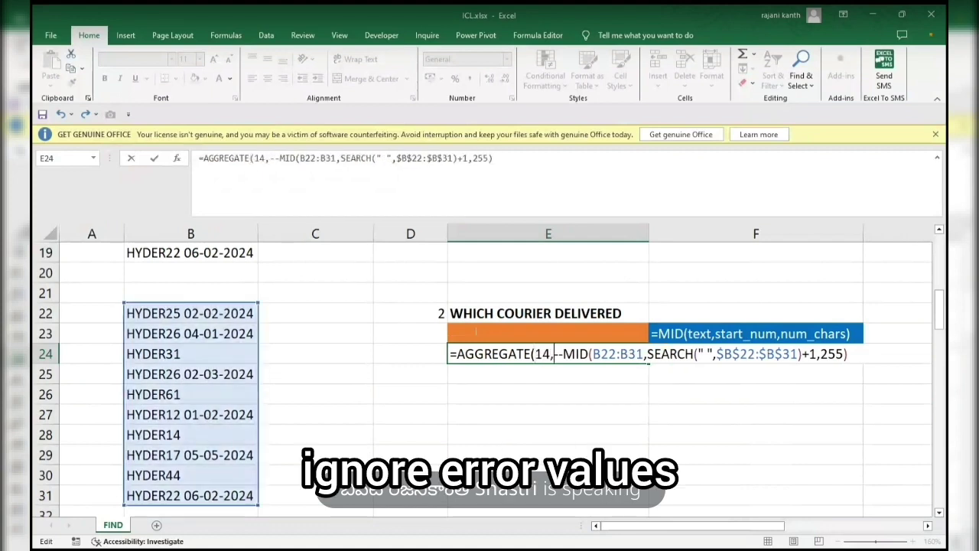
{"action": "type", "text": "6"}
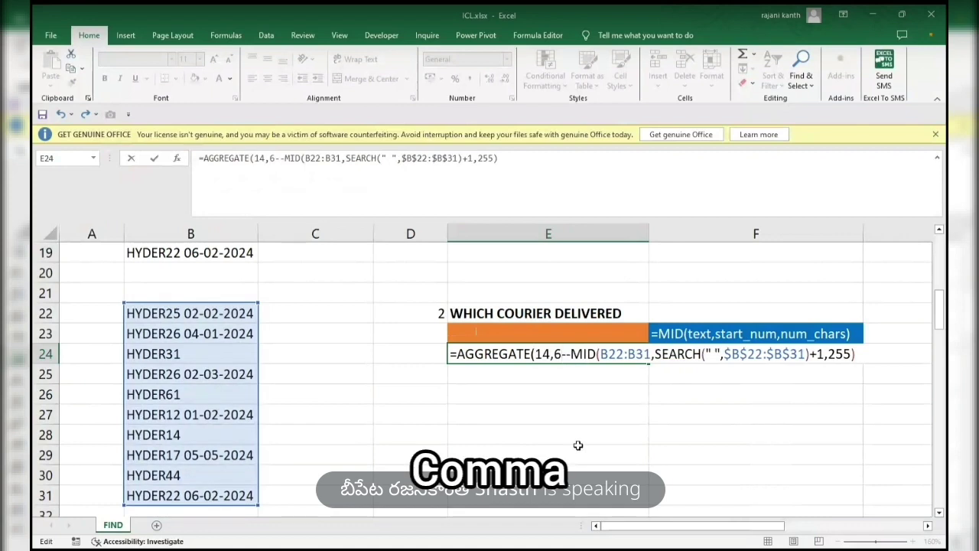
{"action": "type", "text": ","}
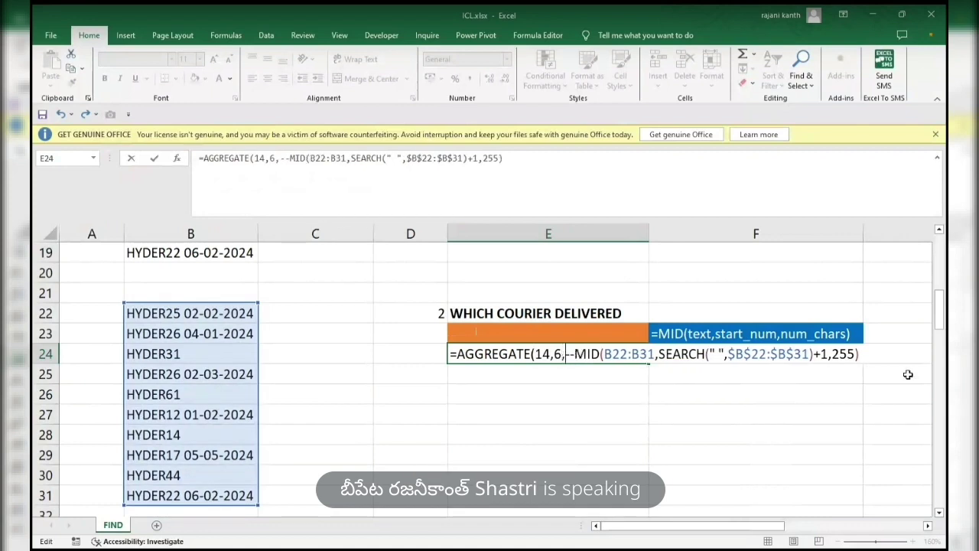
{"action": "type", "text": ",1"}
{"action": "key", "text": "Return"}
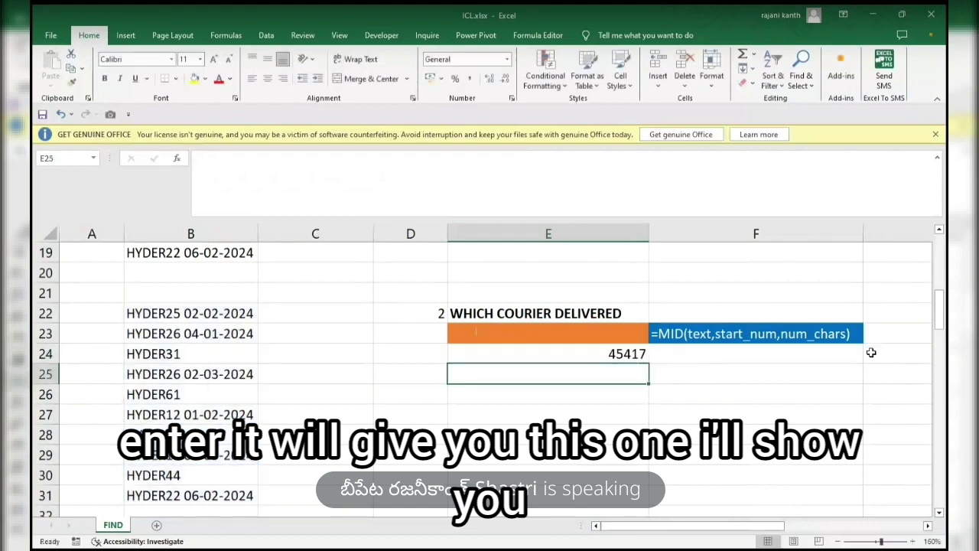
- Format the AGGREGATE result in E24 as Short Date
{"action": "key", "text": "Up"}
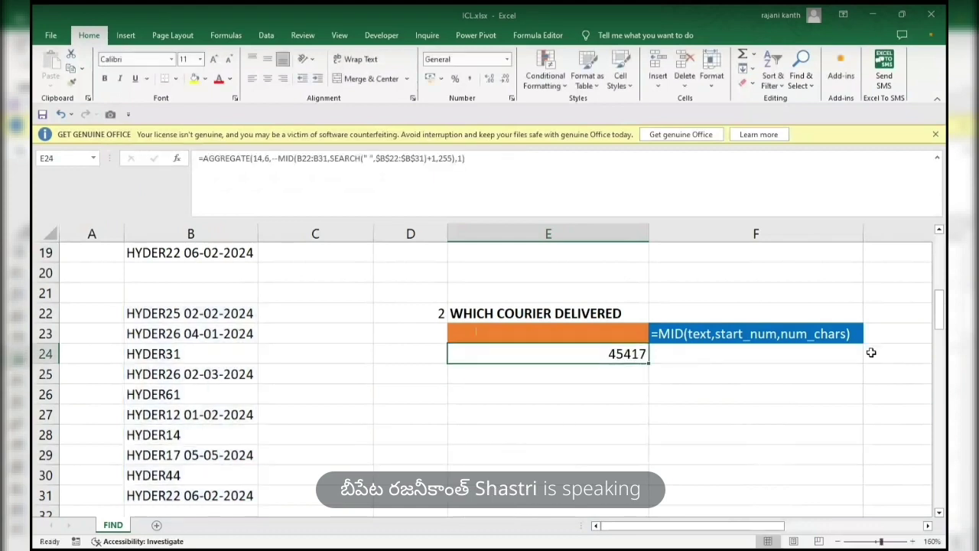
{"action": "left_click", "coordinate": [215, 316]}
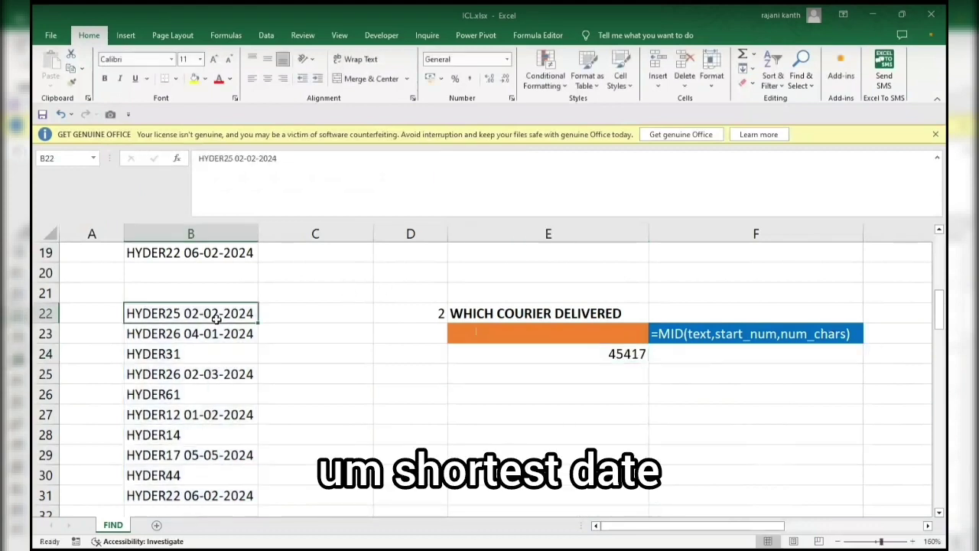
{"action": "left_click", "coordinate": [603, 354]}
{"action": "left_click", "coordinate": [507, 59]}
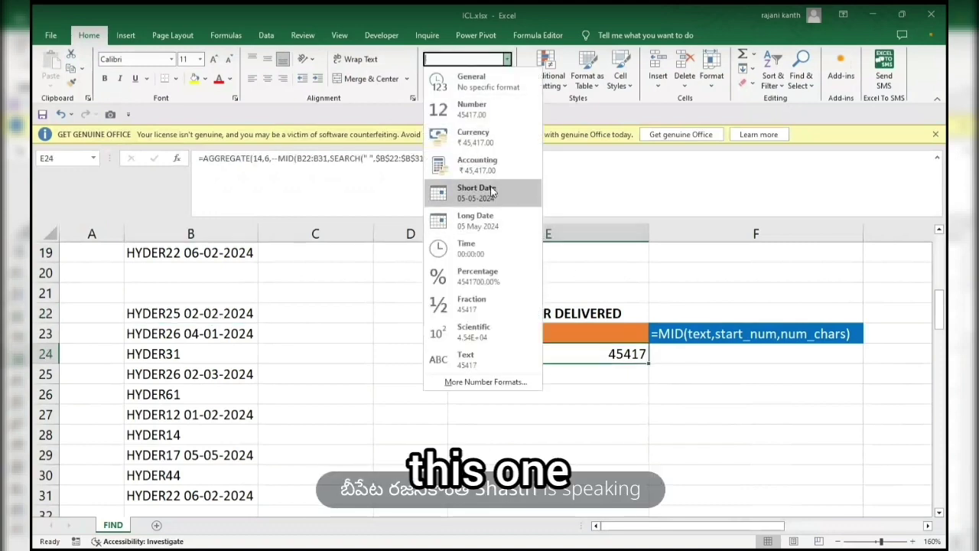
{"action": "left_click", "coordinate": [478, 192]}
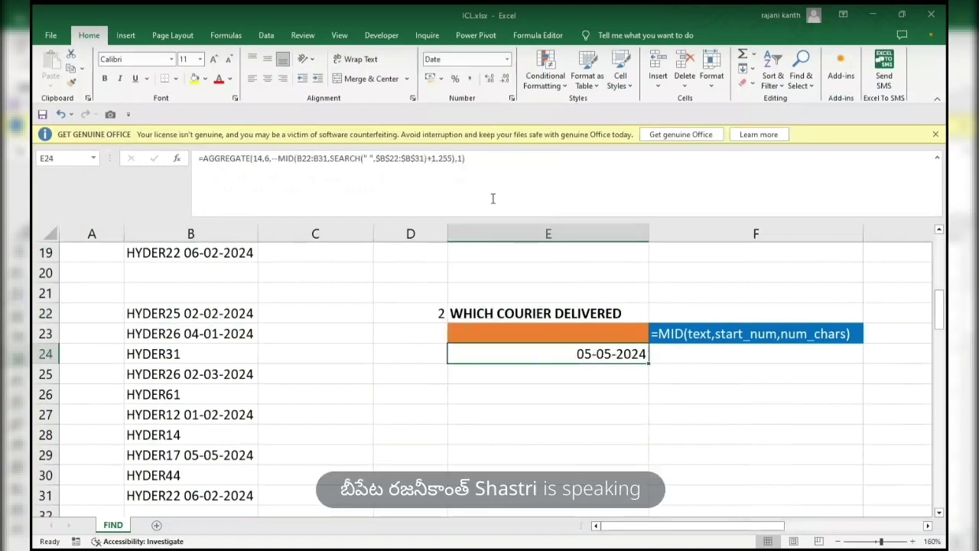
- Change the AGGREGATE function number in E24 to 15 to return the smallest date, and enter the formula
{"action": "double_click", "coordinate": [568, 351]}
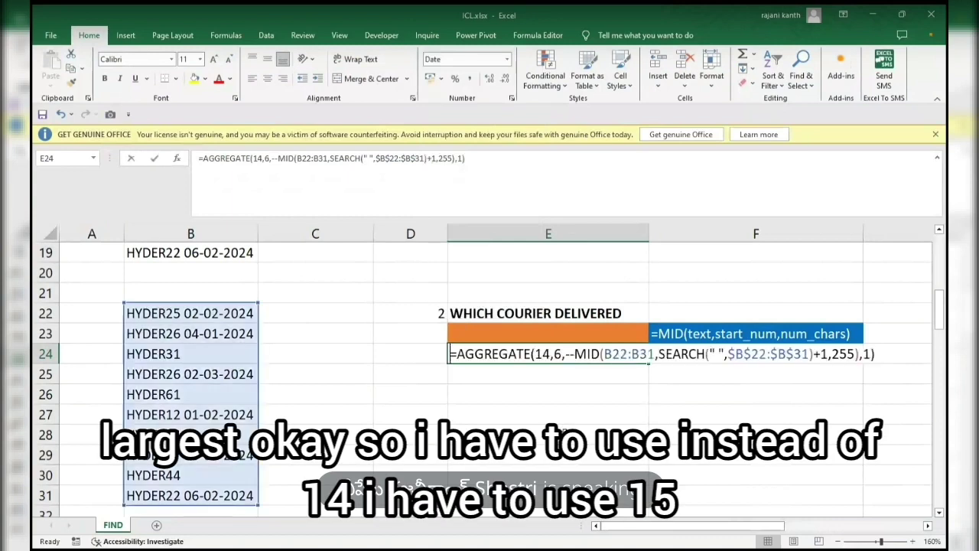
{"action": "left_click", "coordinate": [550, 352]}
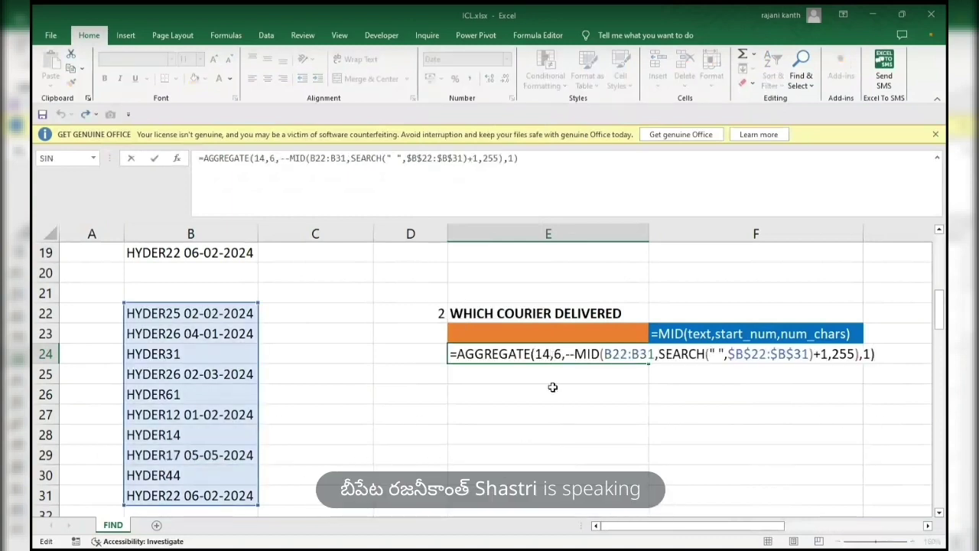
{"action": "key", "text": "BackSpace"}
{"action": "type", "text": "5"}
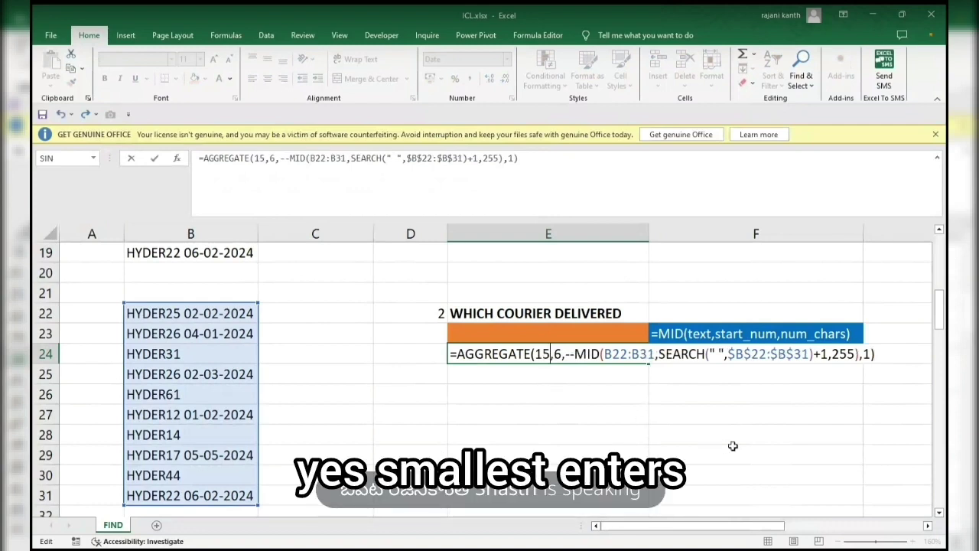
{"action": "key", "text": "Return"}
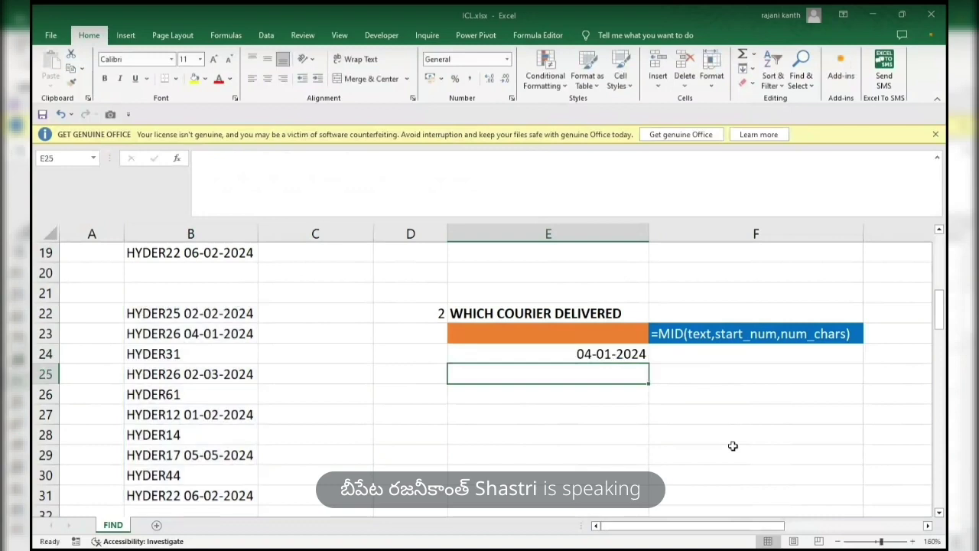
{"action": "key", "text": "Up"}
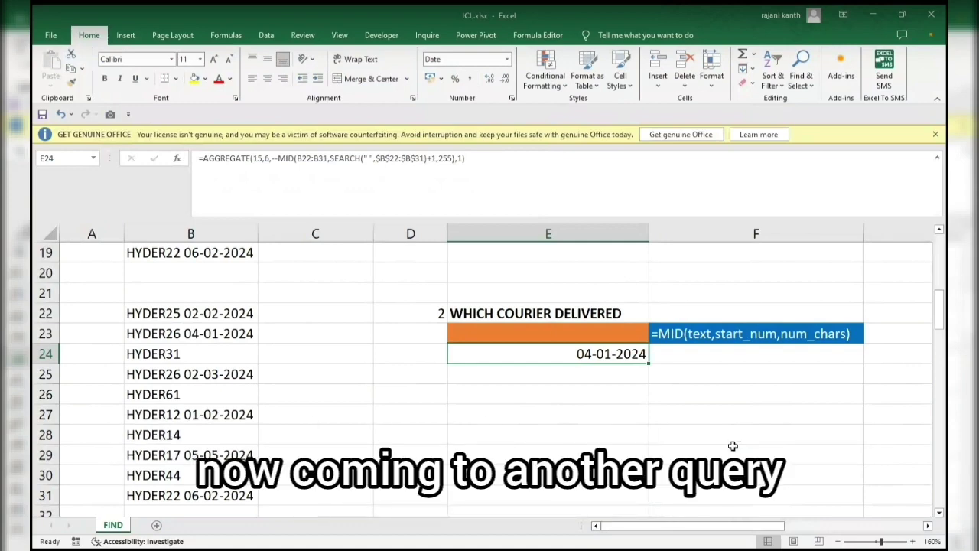
- In the Weight cost cell G36 of the third query, start a SEARCH formula with F36 as the text to find
{"action": "scroll", "coordinate": [733, 445], "scroll_direction": "down", "scroll_amount": 5}
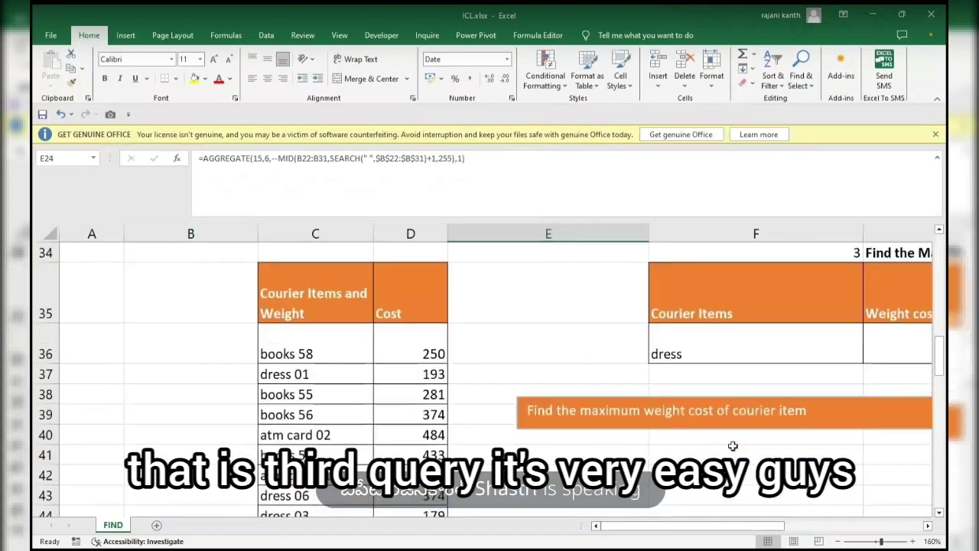
{"action": "left_click_drag", "start_coordinate": [692, 526], "coordinate": [790, 528]}
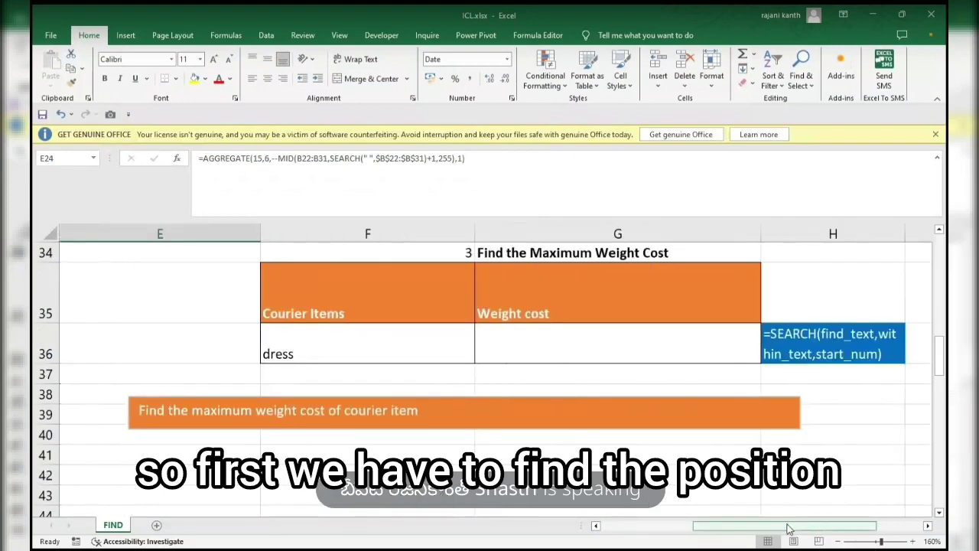
{"action": "left_click", "coordinate": [496, 349]}
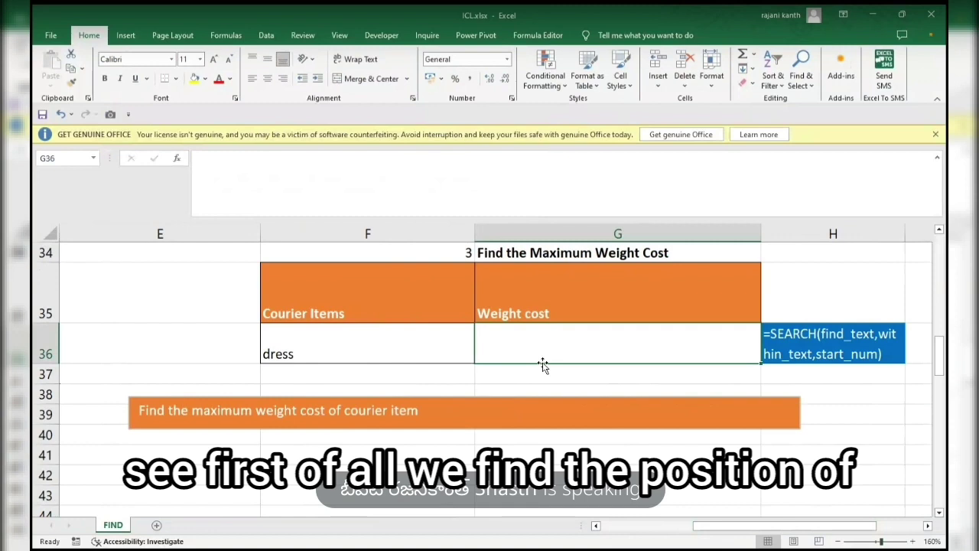
{"action": "type", "text": "=search"}
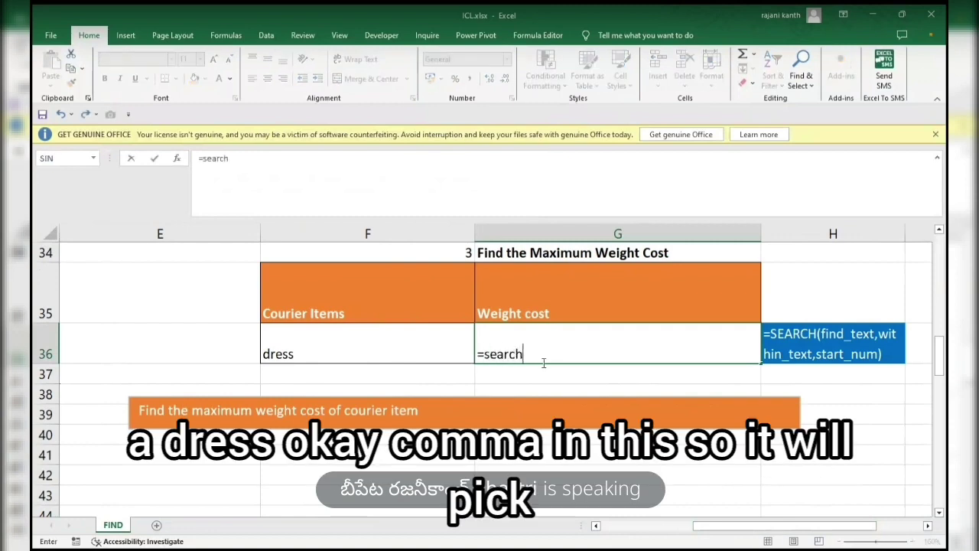
{"action": "key", "text": "Tab"}
{"action": "key", "text": "Left"}
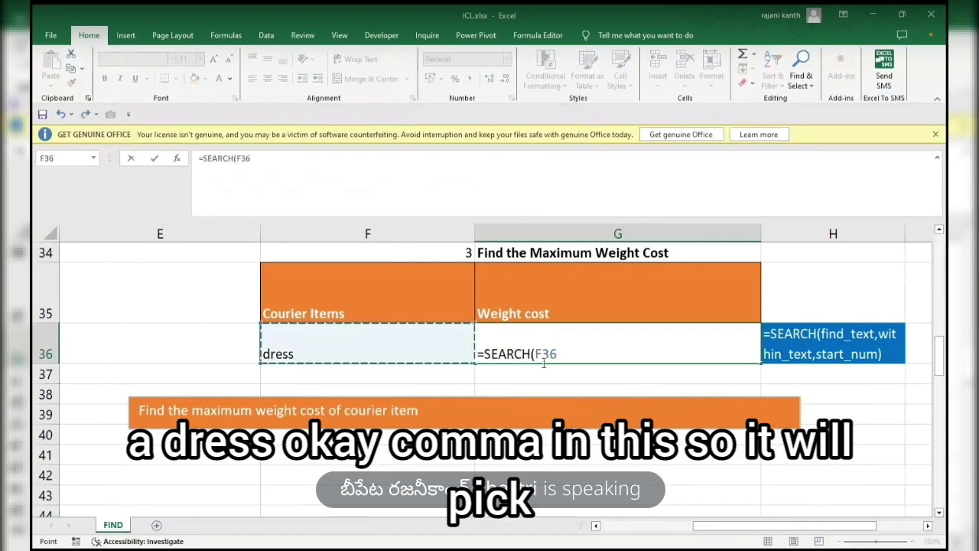
- Use the absolute range $C$36:$C$44 as SEARCH's within_text, close the formula, and preview its evaluated array before restoring the formula
{"action": "type", "text": ","}
{"action": "key", "text": "Left"}
{"action": "key", "text": "Left"}
{"action": "key", "text": "Left"}
{"action": "key", "text": "Left"}
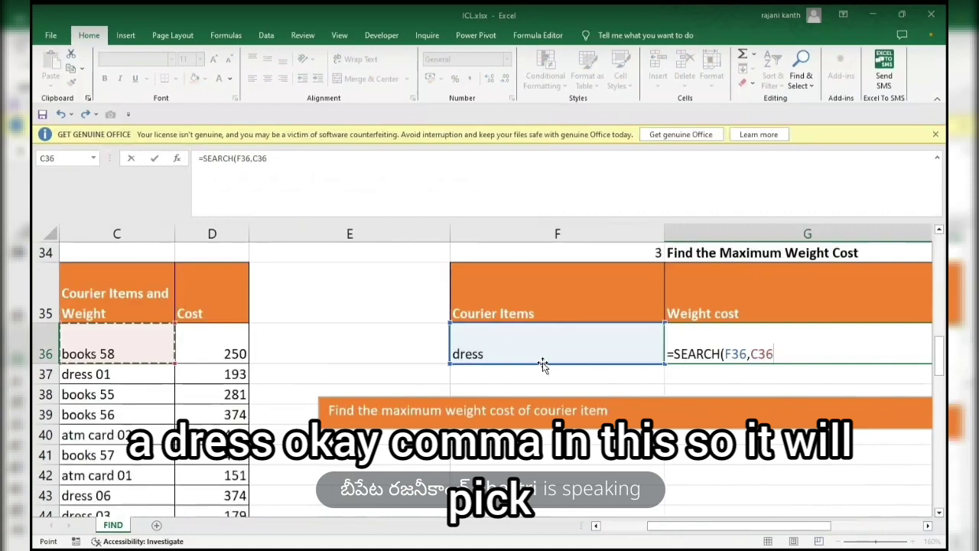
{"action": "key", "text": "ctrl+shift+Down"}
{"action": "key", "text": "F4"}
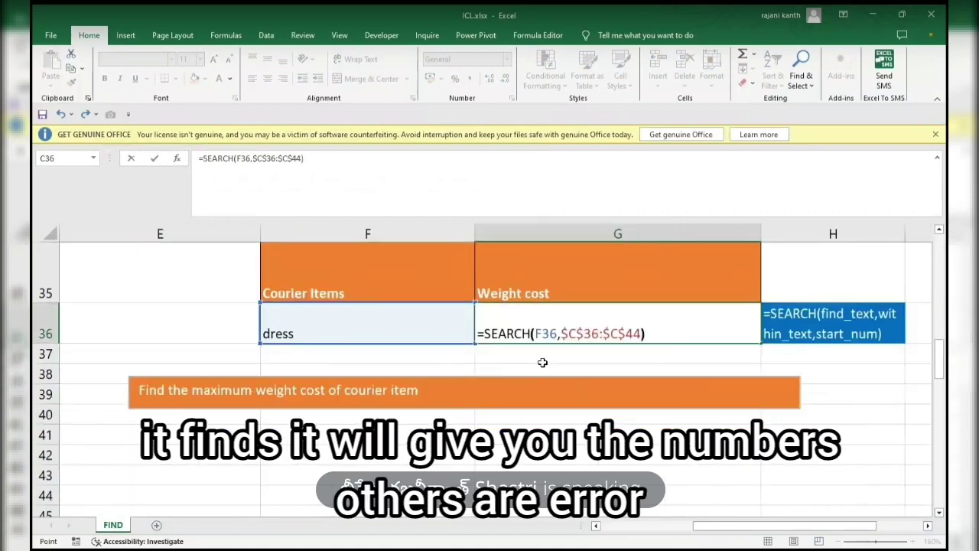
{"action": "type", "text": ")"}
{"action": "key", "text": "F9"}
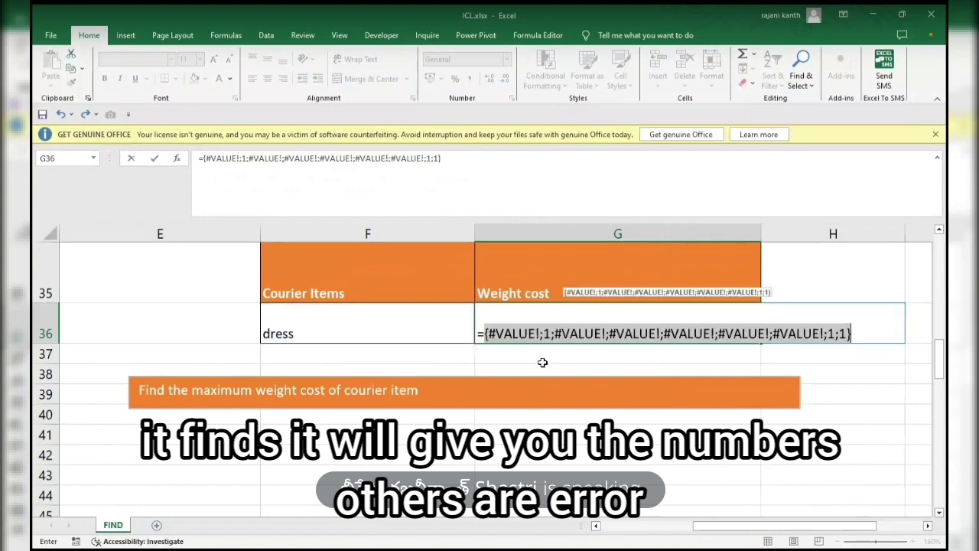
{"action": "key", "text": "ctrl+z"}
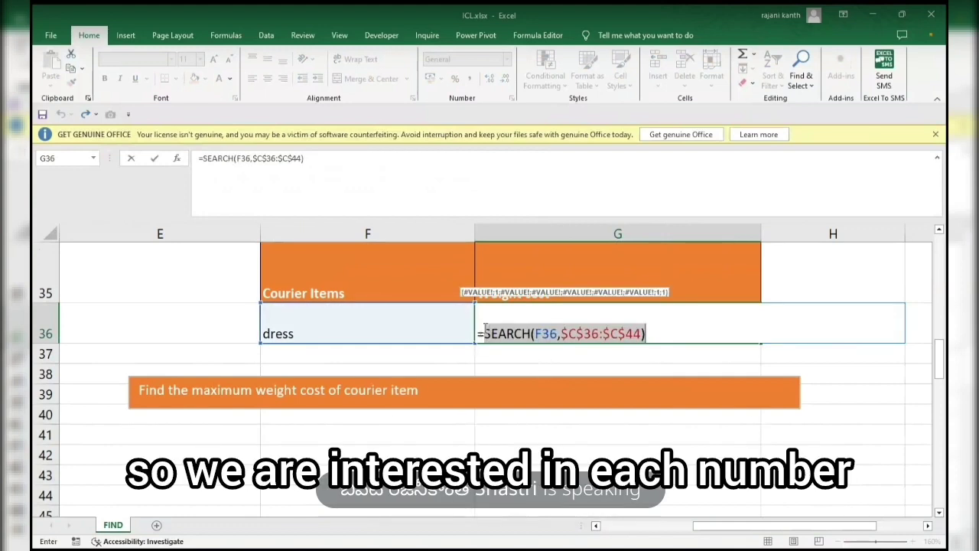
- Wrap the SEARCH expression in G36 in ISNUMBER, preview its evaluated array, restore the formula and enter it
{"action": "left_click", "coordinate": [483, 334]}
{"action": "type", "text": "isnumb"}
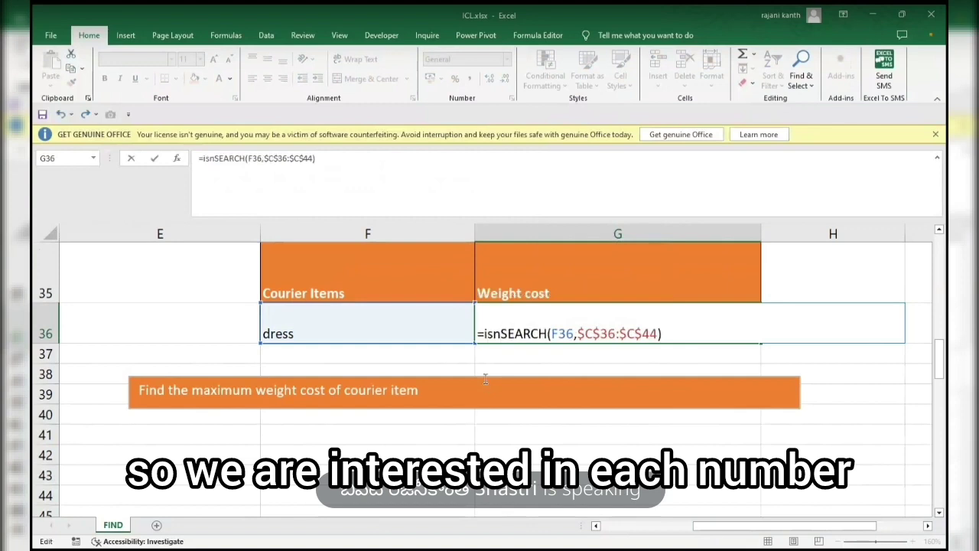
{"action": "type", "text": "er"}
{"action": "key", "text": "Tab"}
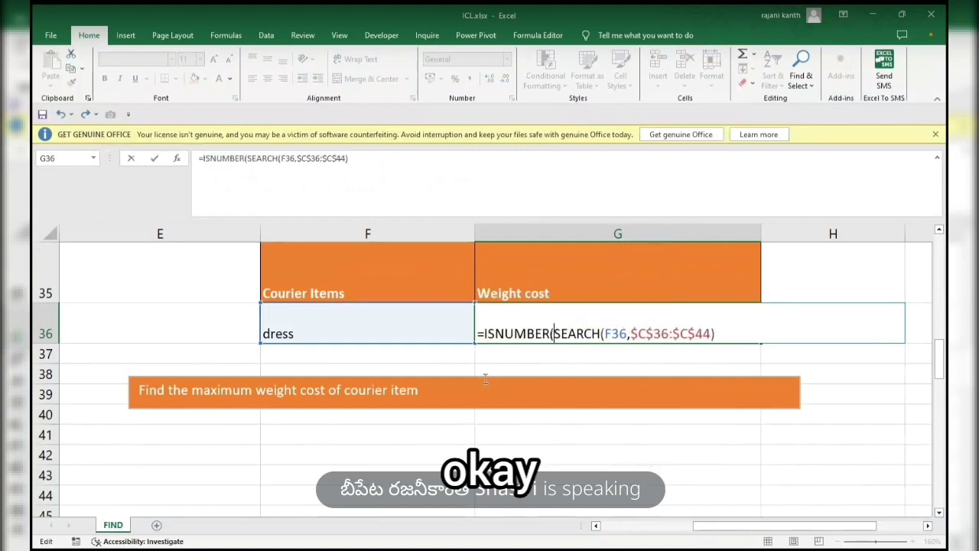
{"action": "left_click", "coordinate": [718, 335]}
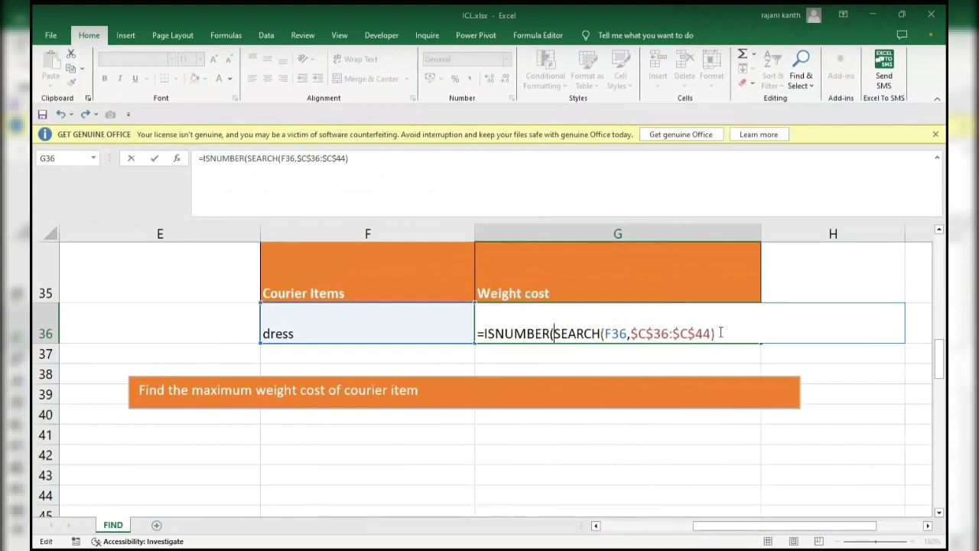
{"action": "type", "text": ")"}
{"action": "key", "text": "F9"}
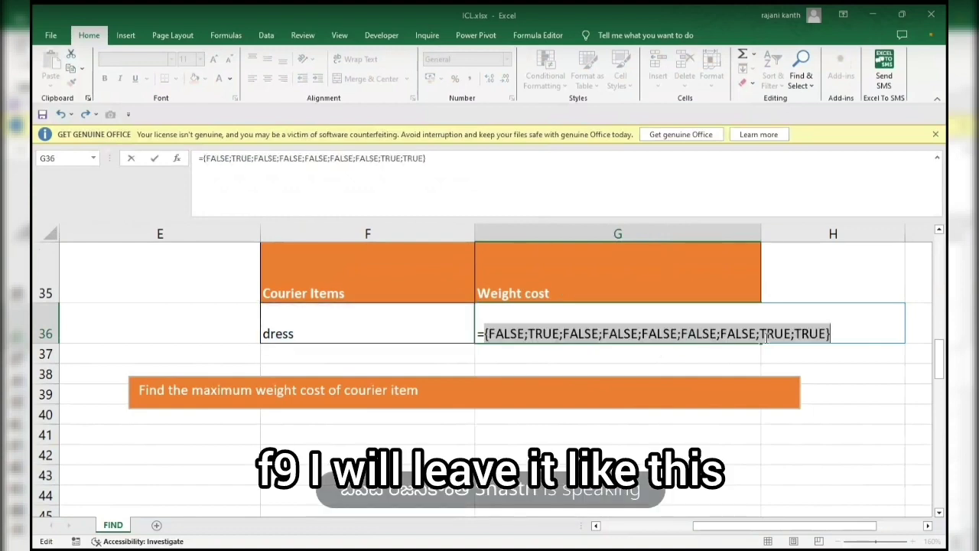
{"action": "key", "text": "ctrl+z"}
{"action": "key", "text": "Return"}
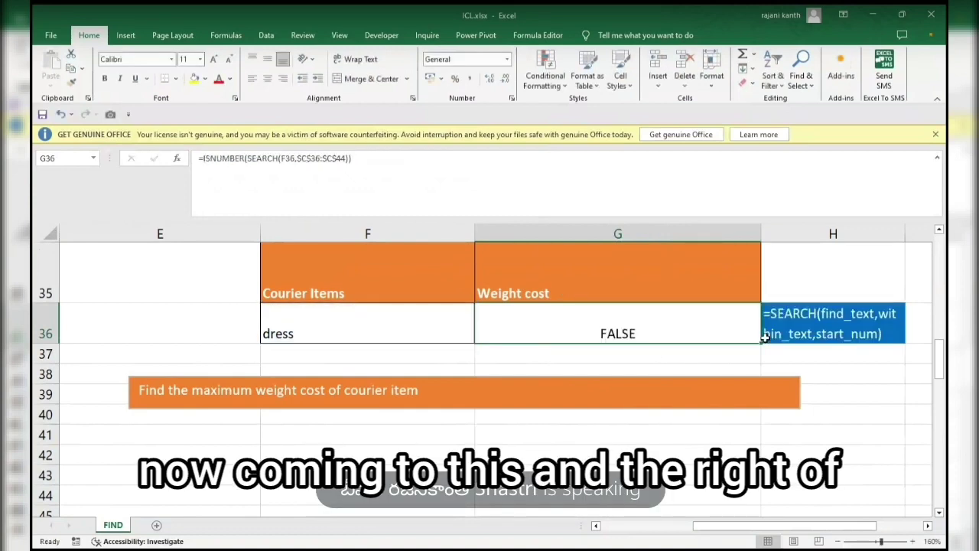
- Start a RIGHT formula in G37 with the absolute range $C$36:$C$44 as its text
{"action": "type", "text": "=right"}
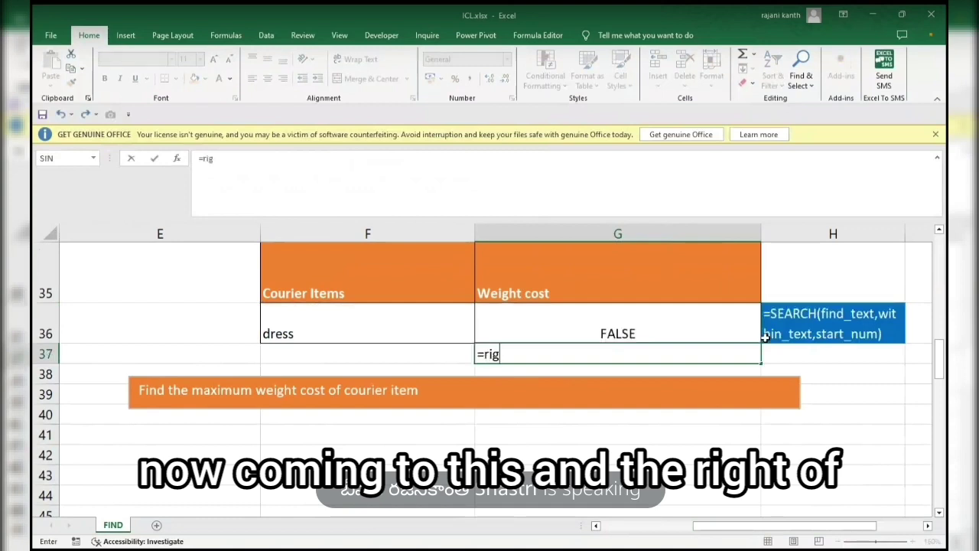
{"action": "key", "text": "Tab"}
{"action": "key", "text": "Left"}
{"action": "key", "text": "Left"}
{"action": "key", "text": "Left"}
{"action": "key", "text": "Left"}
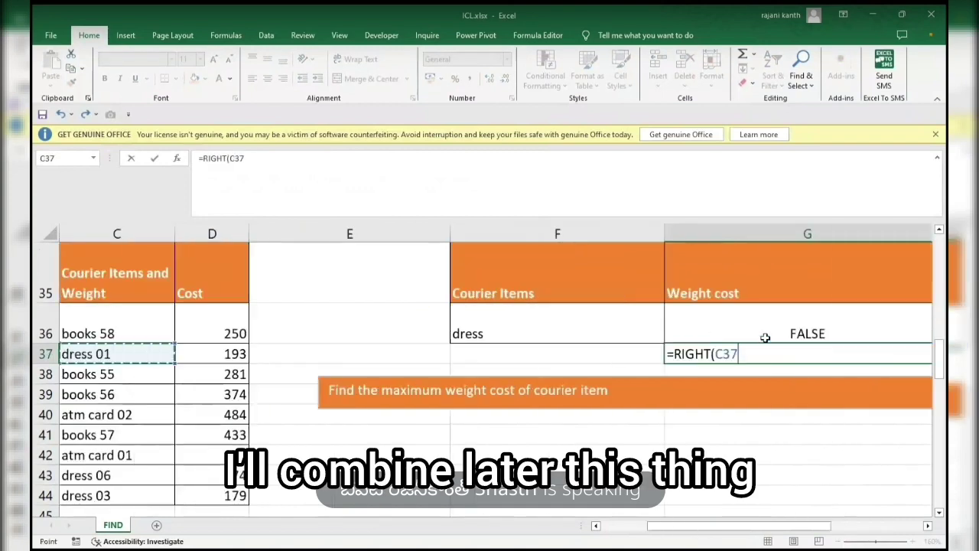
{"action": "key", "text": "Up"}
{"action": "key", "text": "ctrl+shift+Down"}
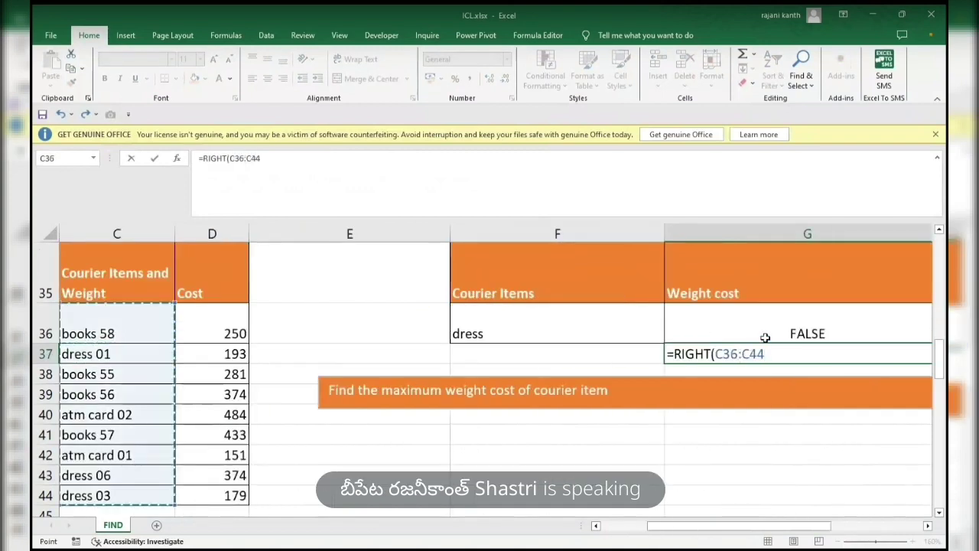
{"action": "key", "text": "F4"}
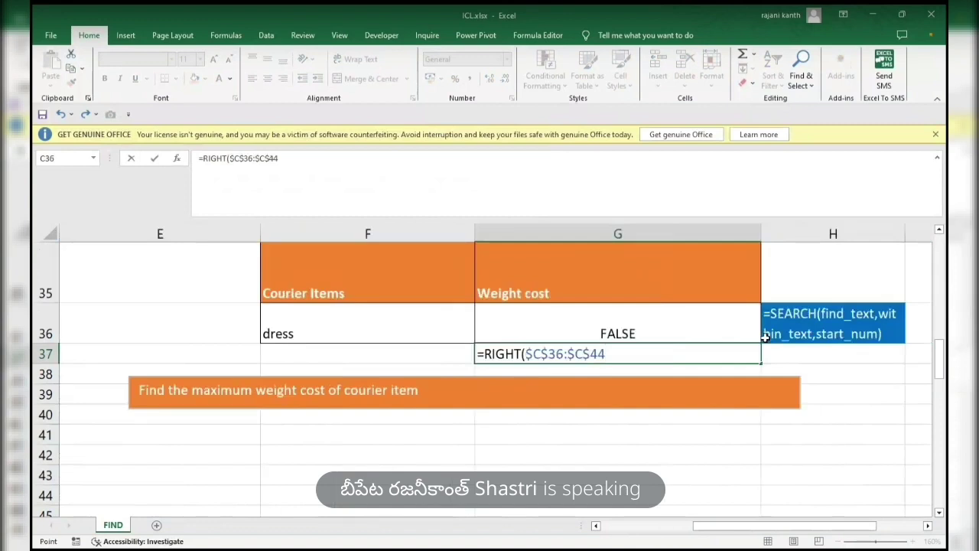
- Set RIGHT's character count to 2, close the formula, and preview its evaluated array before restoring the formula
{"action": "type", "text": ",2"}
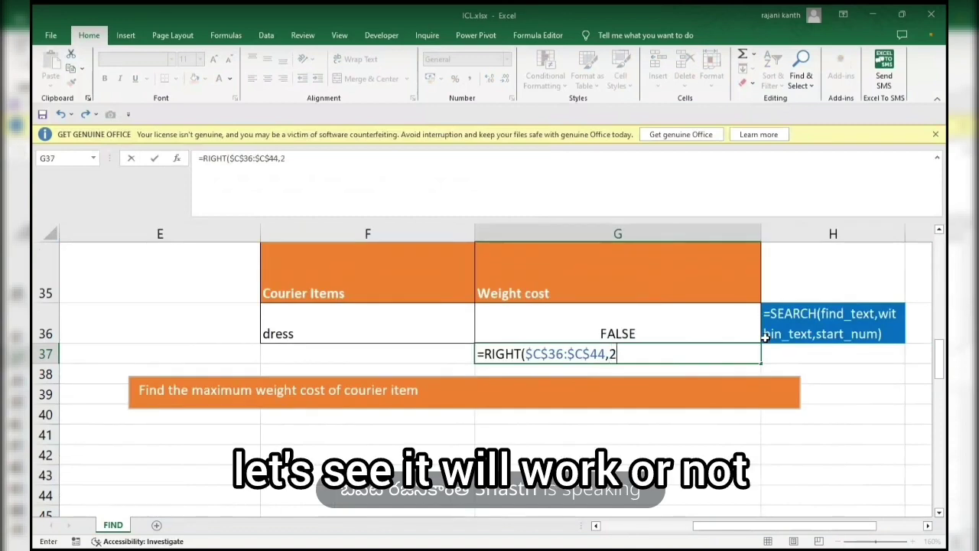
{"action": "type", "text": ")"}
{"action": "key", "text": "F9"}
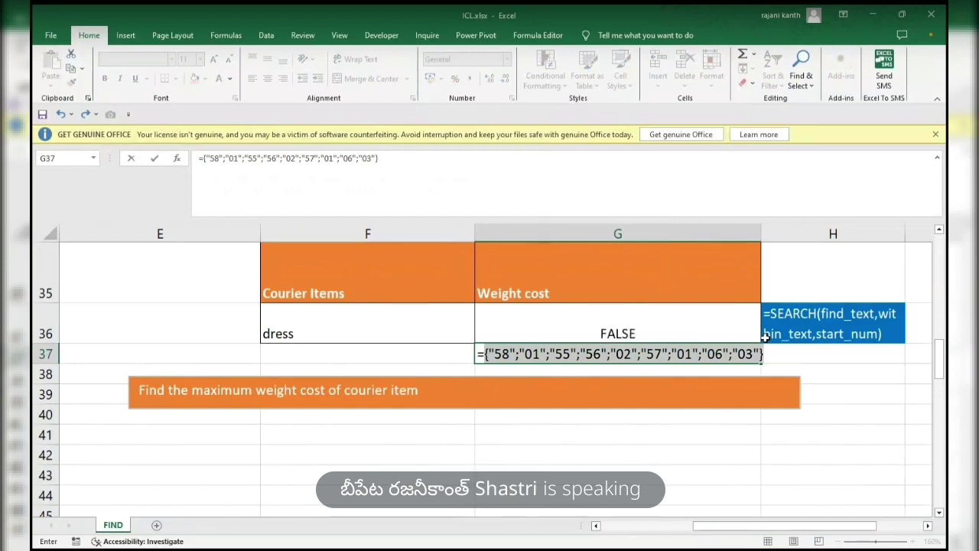
{"action": "key", "text": "ctrl+z"}
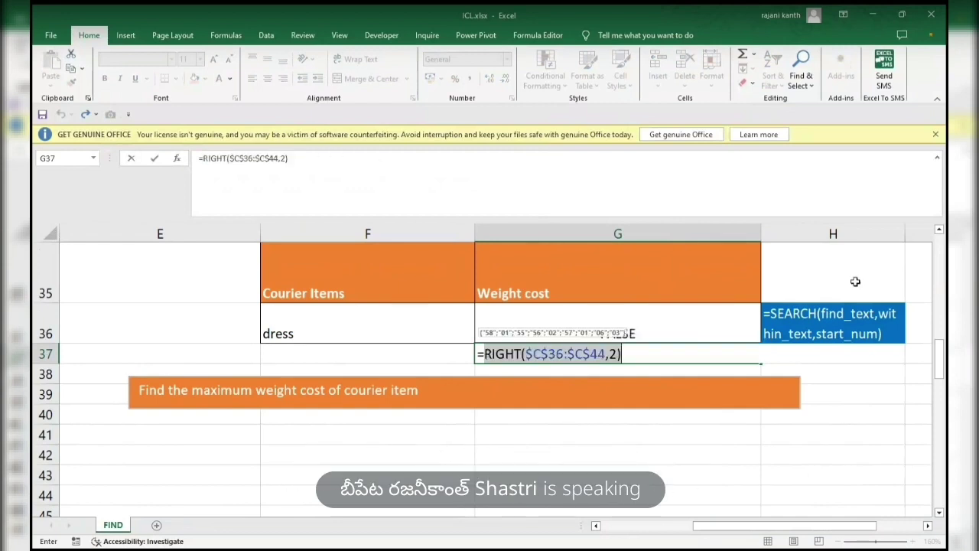
- Replace RIGHT's character count in G37 with a SEARCH function that looks for a space " "
{"action": "mouse_move", "coordinate": [769, 526]}
{"action": "left_mouse_down"}
{"action": "mouse_move", "coordinate": [676, 525]}
{"action": "mouse_move", "coordinate": [757, 530]}
{"action": "left_mouse_up"}
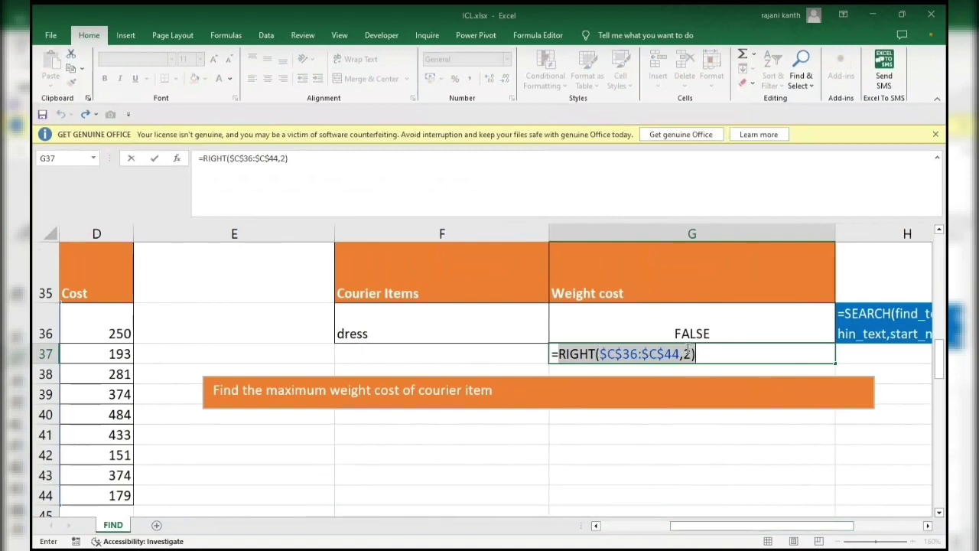
{"action": "left_click", "coordinate": [687, 352]}
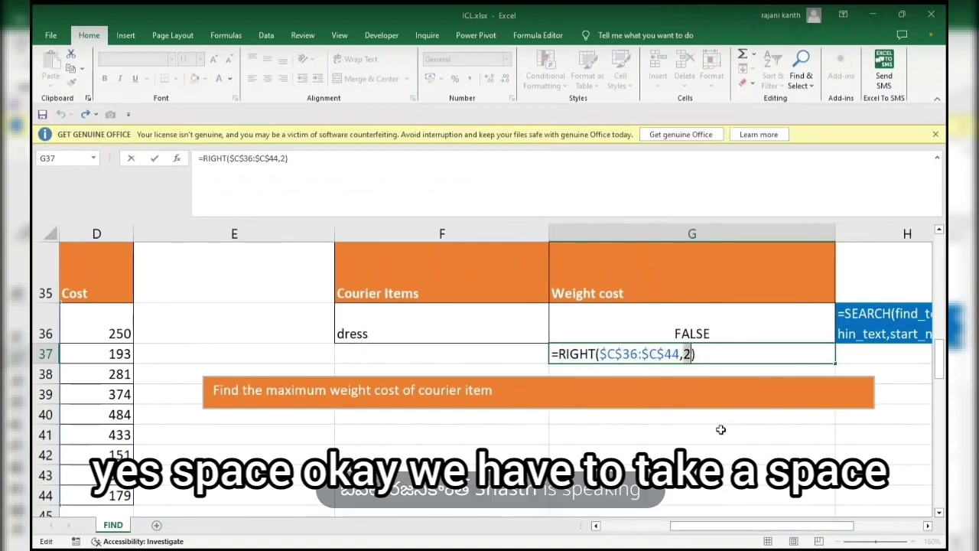
{"action": "type", "text": "search"}
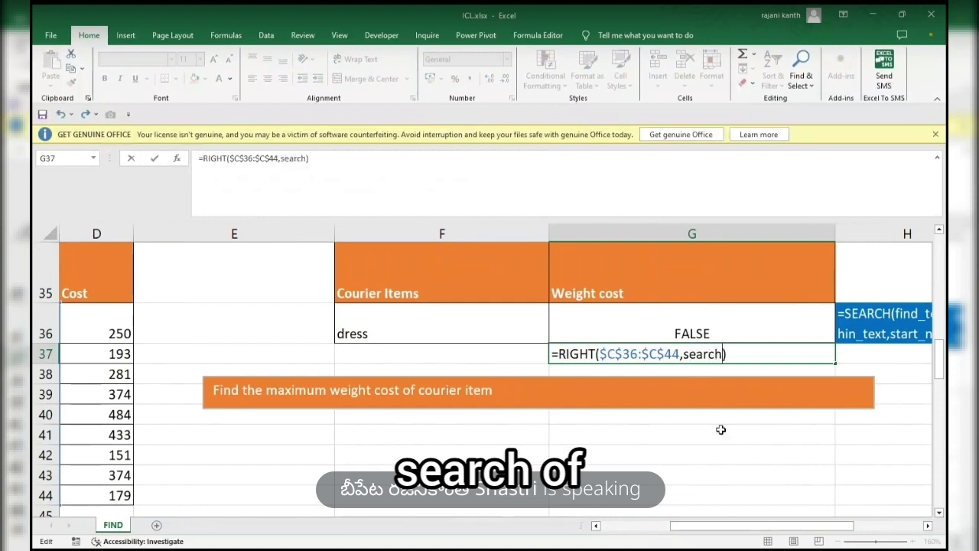
{"action": "key", "text": "Tab"}
{"action": "type", "text": "\" \","}
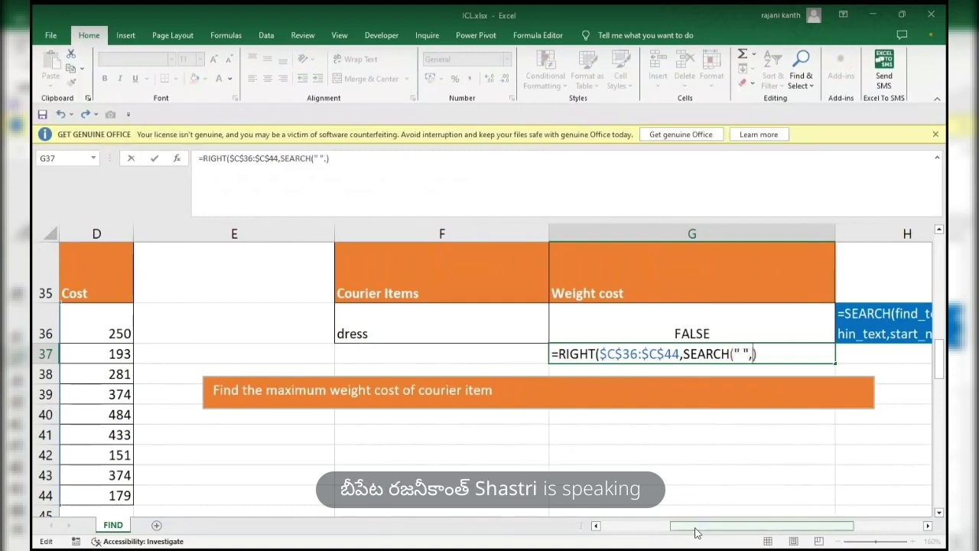
- Complete the nested SEARCH with $C$36:$C$44 and +1, then preview the RIGHT formula's evaluated array and restore the formula
{"action": "scroll", "coordinate": [698, 527], "scroll_direction": "left", "scroll_amount": 3}
{"action": "left_click", "coordinate": [306, 332]}
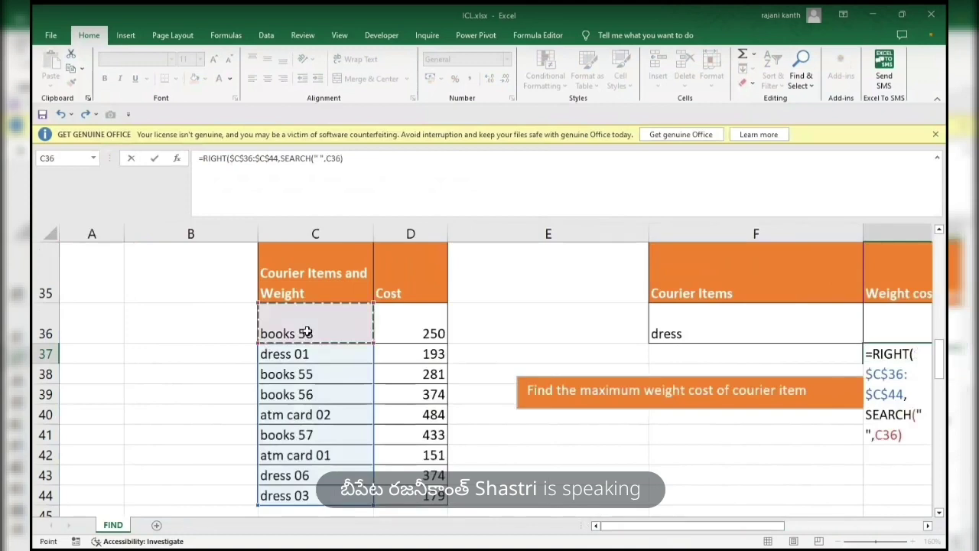
{"action": "key", "text": "ctrl+shift+Down"}
{"action": "key", "text": "F4"}
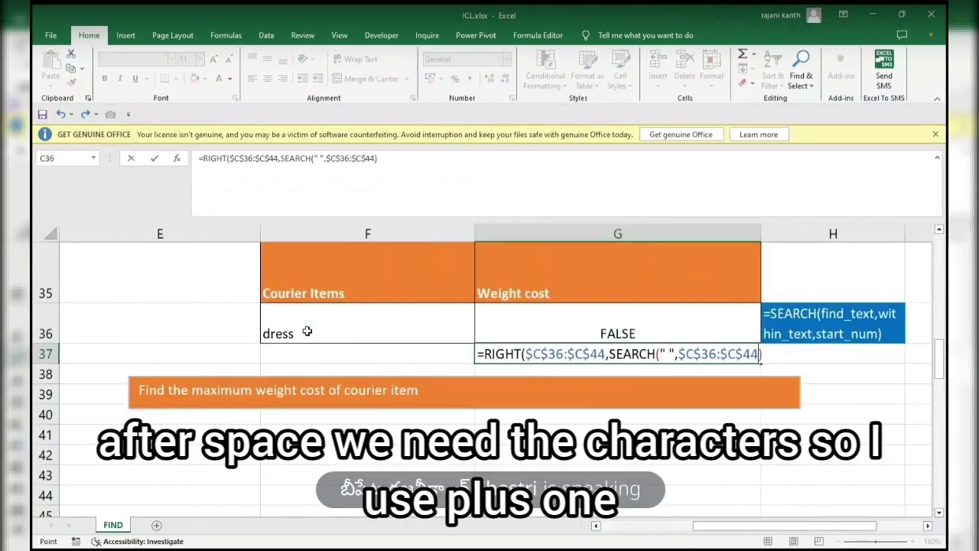
{"action": "left_click", "coordinate": [775, 352]}
{"action": "type", "text": "+1)"}
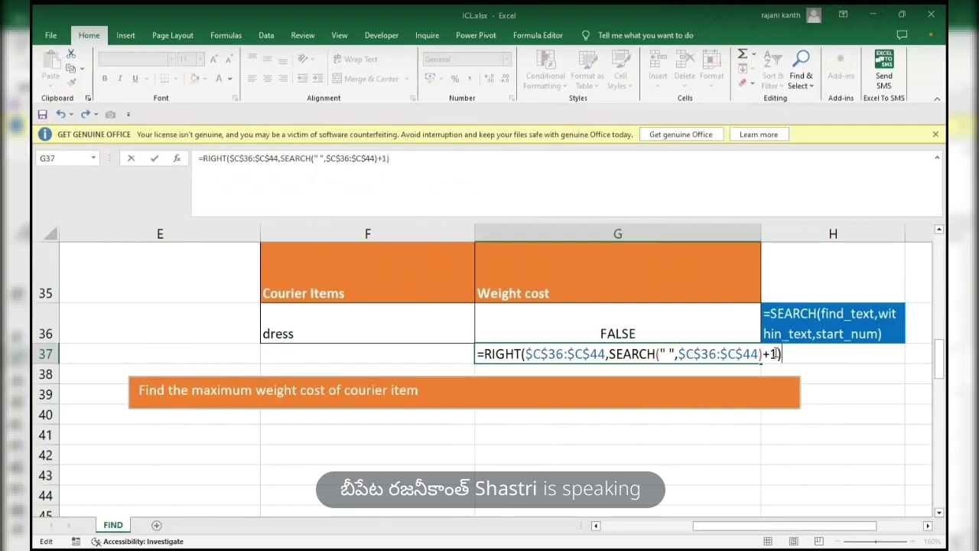
{"action": "key", "text": "F9"}
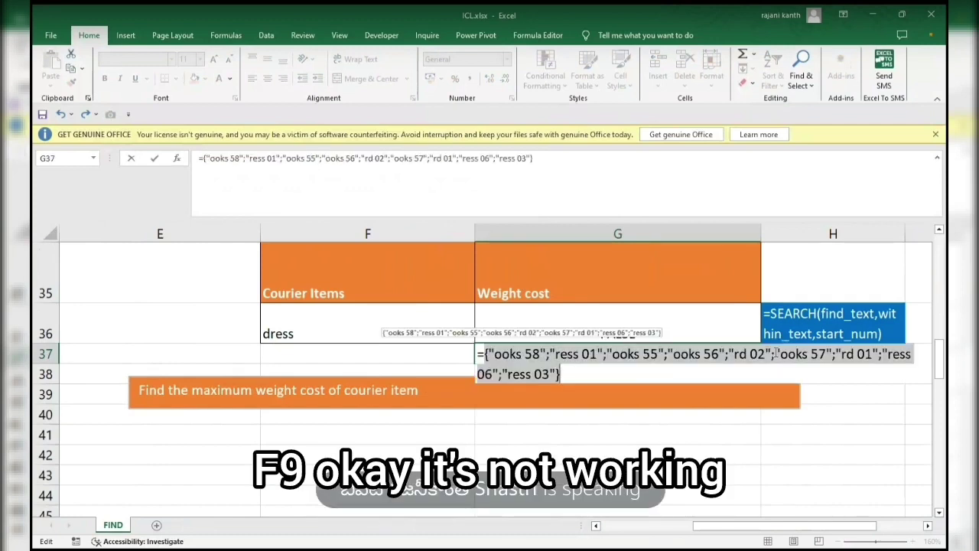
{"action": "key", "text": "ctrl+z"}
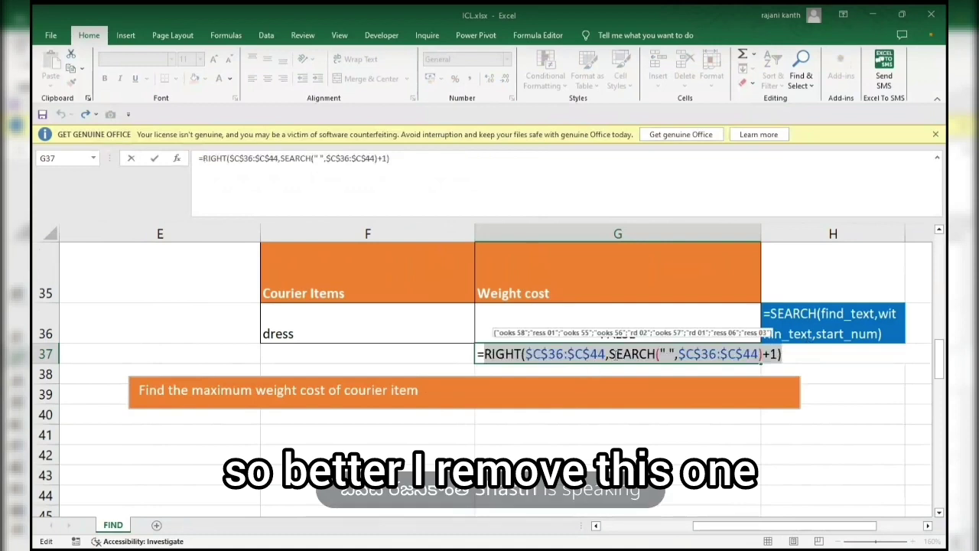
- Replace the nested SEARCH in G37's RIGHT formula with 2, preview its evaluated array, restore the formula, and commit it
{"action": "left_click_drag", "start_coordinate": [610, 353], "coordinate": [777, 354]}
{"action": "type", "text": "2"}
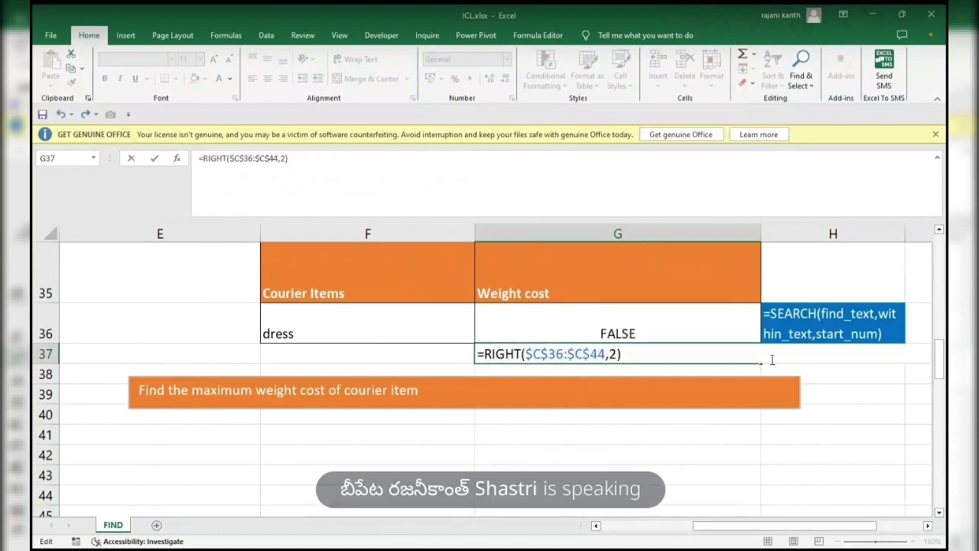
{"action": "key", "text": "F9"}
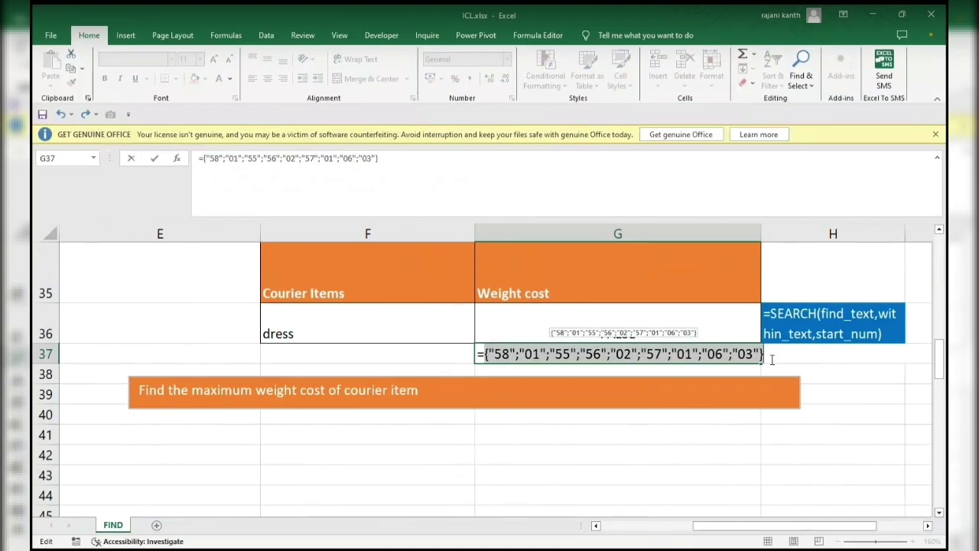
{"action": "key", "text": "ctrl+z"}
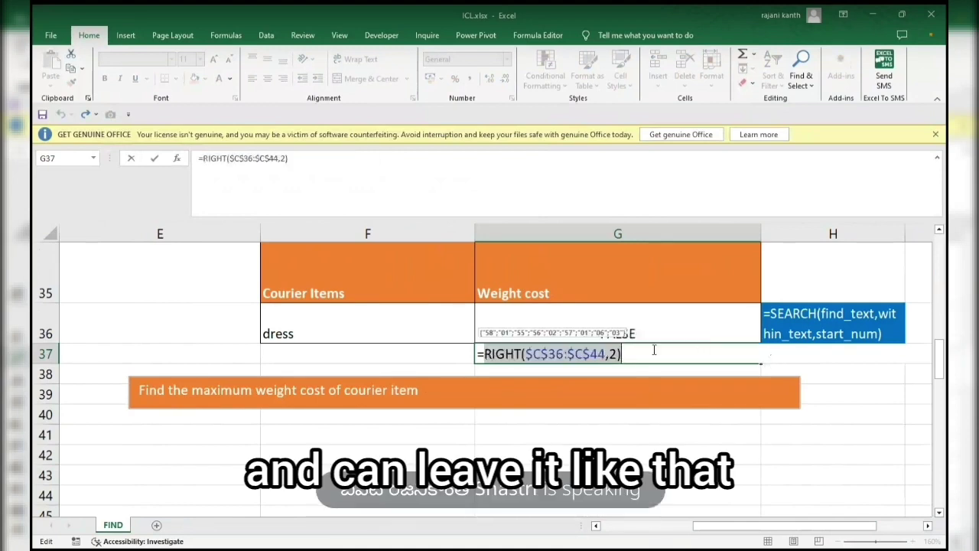
{"action": "key", "text": "Return"}
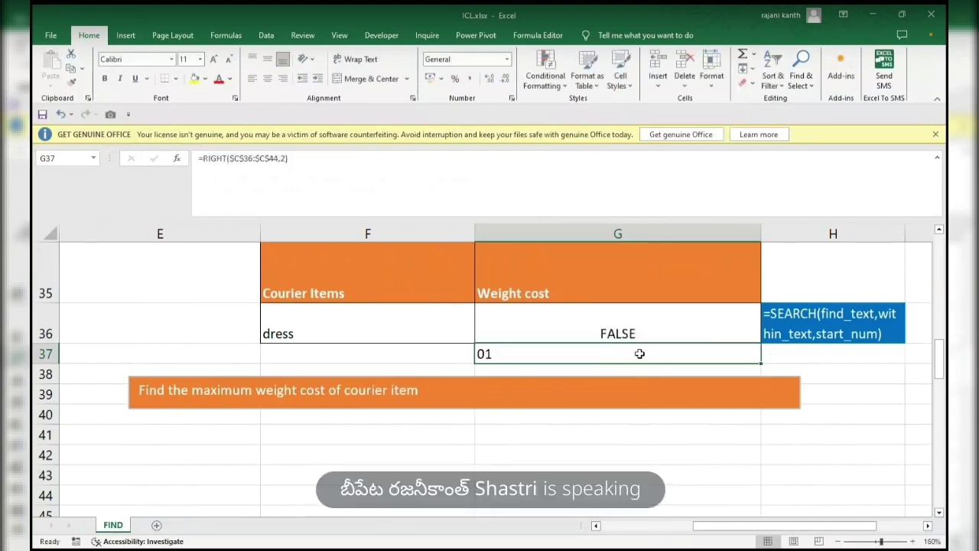
- Reuse G37's RIGHT expression without its equal sign to multiply G36's ISNUMBER formula by (RIGHT($C$36:$C$44,2)), and commit it
{"action": "double_click", "coordinate": [641, 353]}
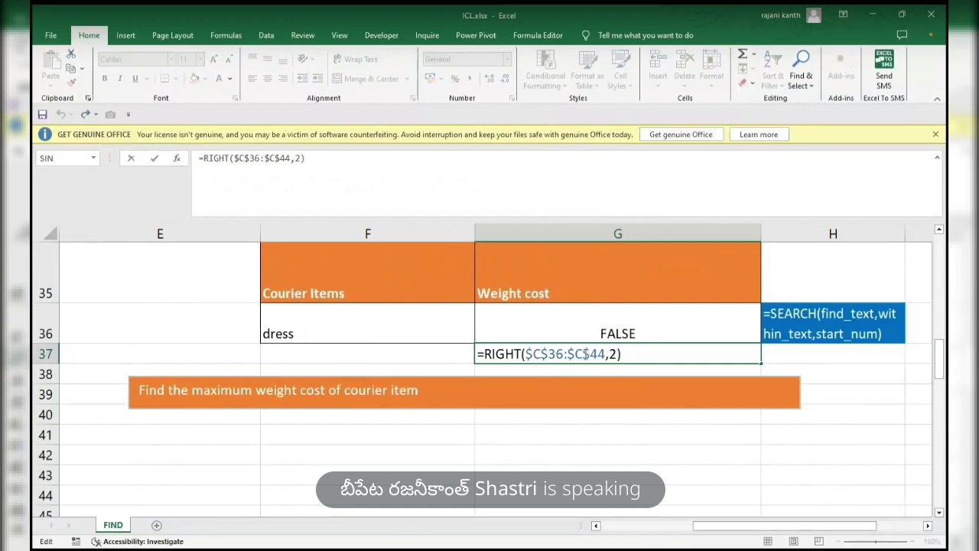
{"action": "left_click_drag", "start_coordinate": [641, 353], "coordinate": [453, 352]}
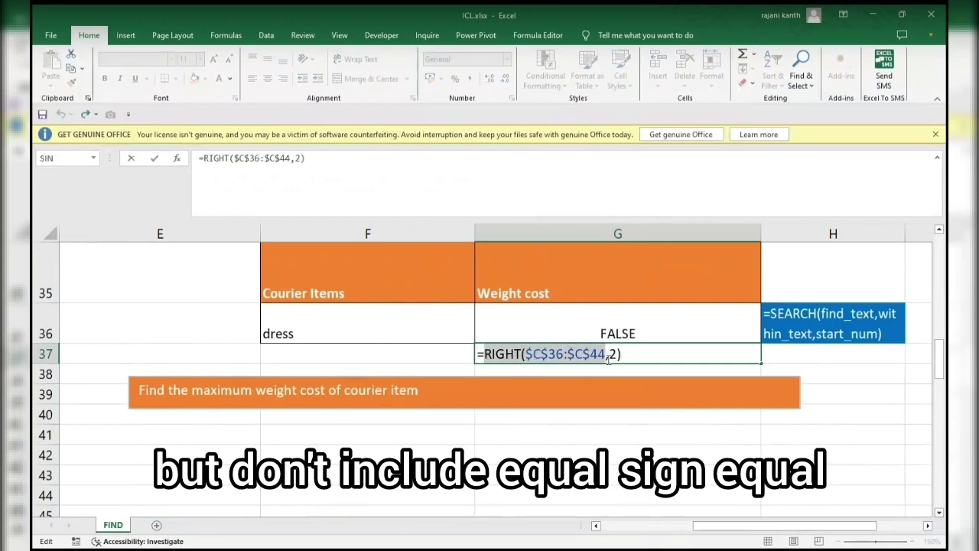
{"action": "key", "text": "Escape"}
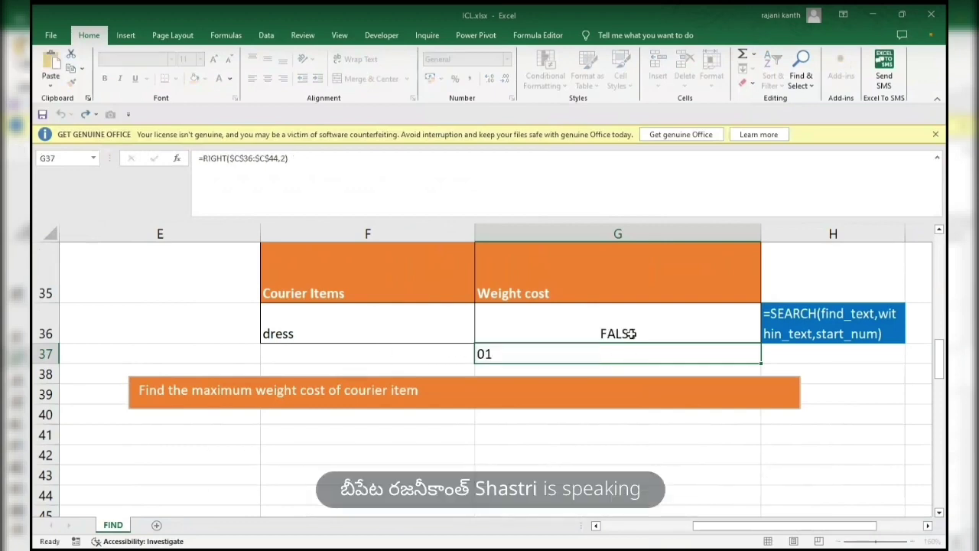
{"action": "left_click", "coordinate": [628, 332]}
{"action": "key", "text": "F2"}
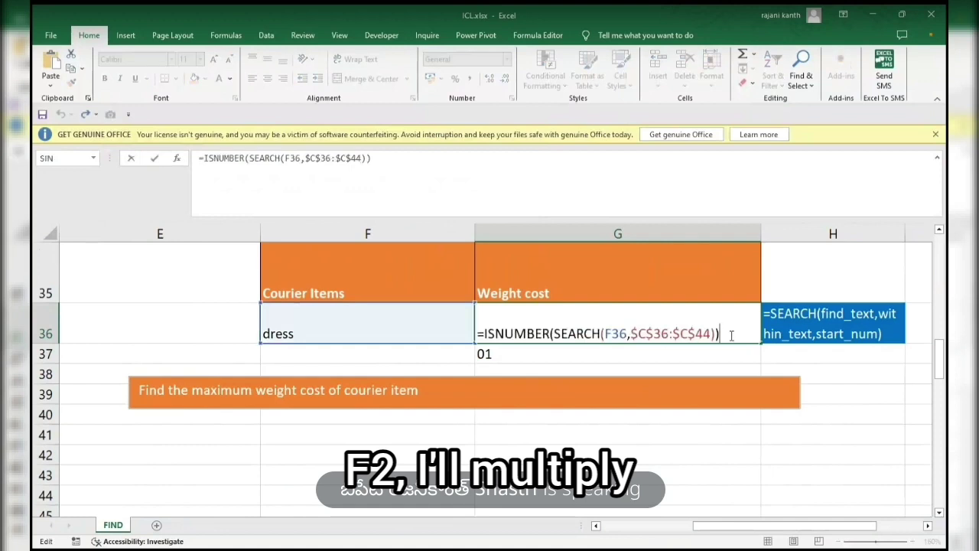
{"action": "type", "text": "*"}
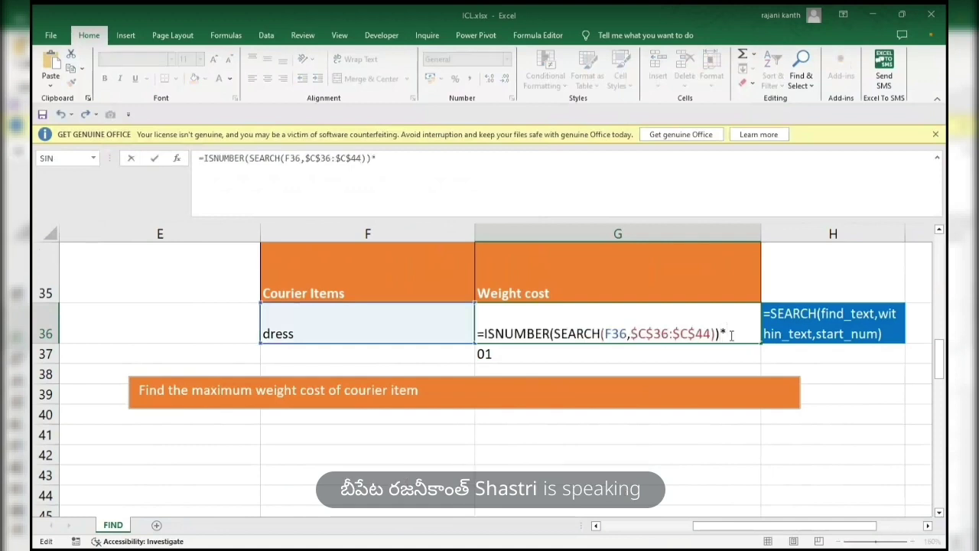
{"action": "type", "text": "(RIGHT($C$36:$C$44,2))"}
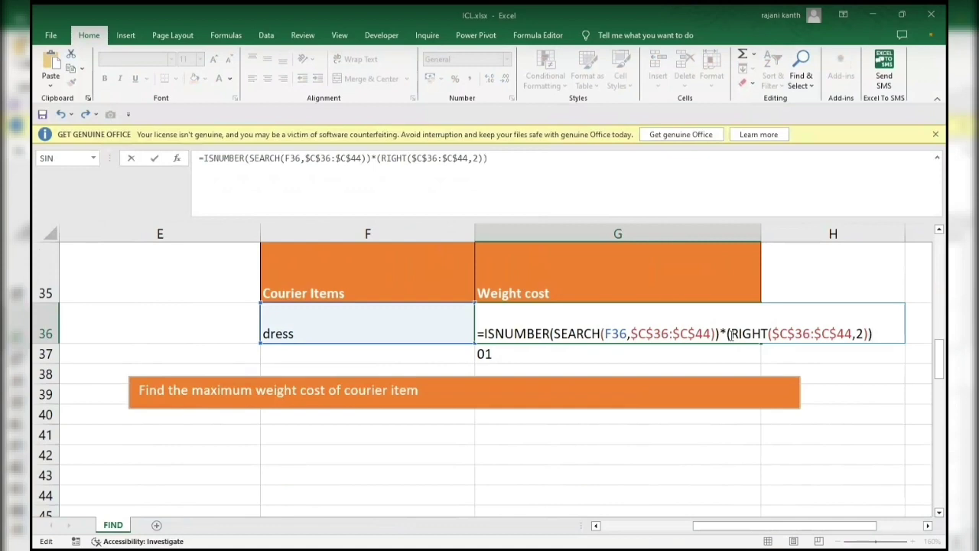
{"action": "key", "text": "Return"}
- Preview the evaluated ISNUMBER part, RIGHT part, and their product in G36, then cancel the edit to keep the formula
{"action": "left_click", "coordinate": [730, 335]}
{"action": "key", "text": "F2"}
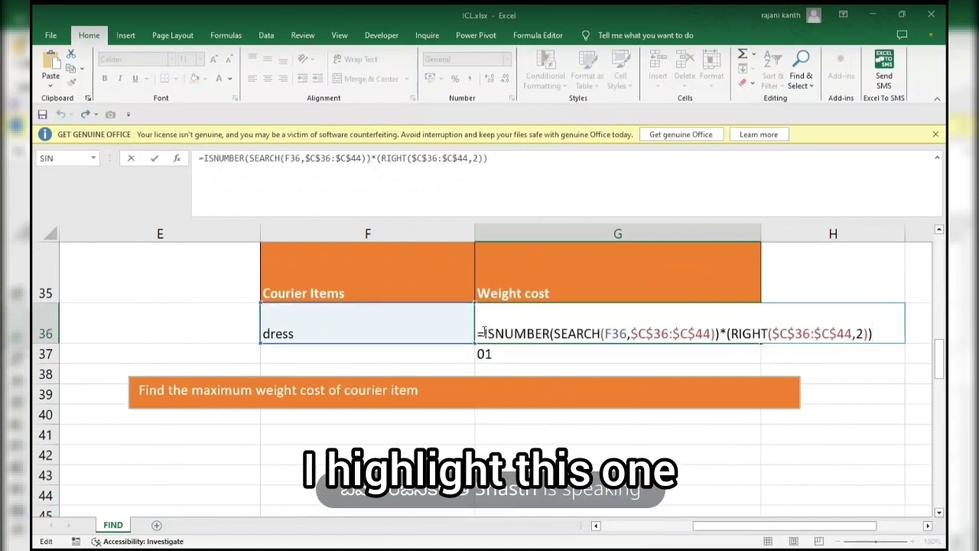
{"action": "left_click_drag", "start_coordinate": [484, 331], "coordinate": [720, 325]}
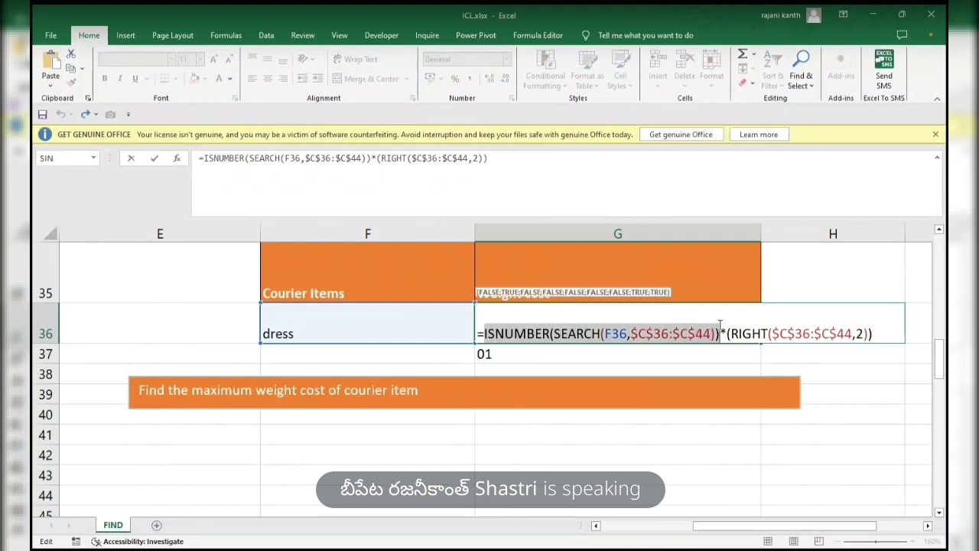
{"action": "key", "text": "F9"}
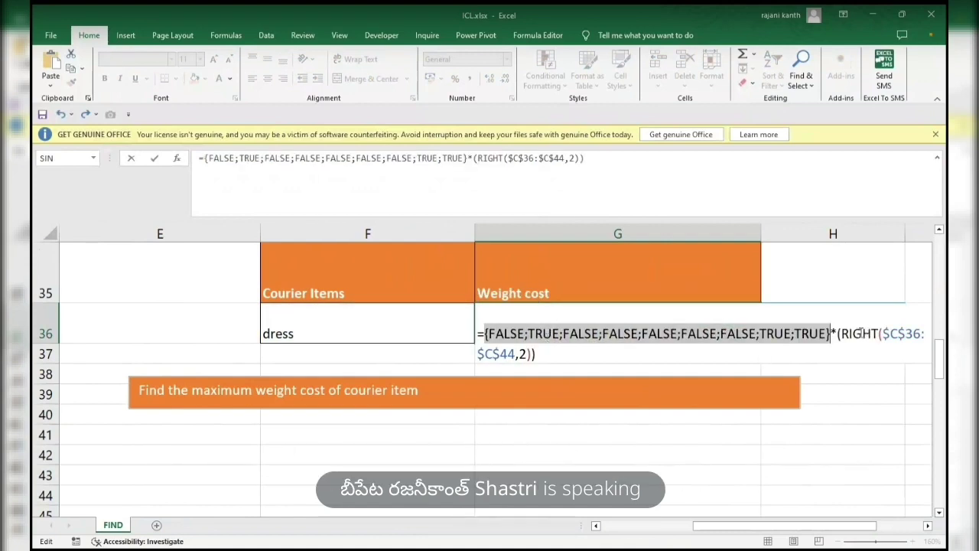
{"action": "left_click_drag", "start_coordinate": [838, 333], "coordinate": [846, 362]}
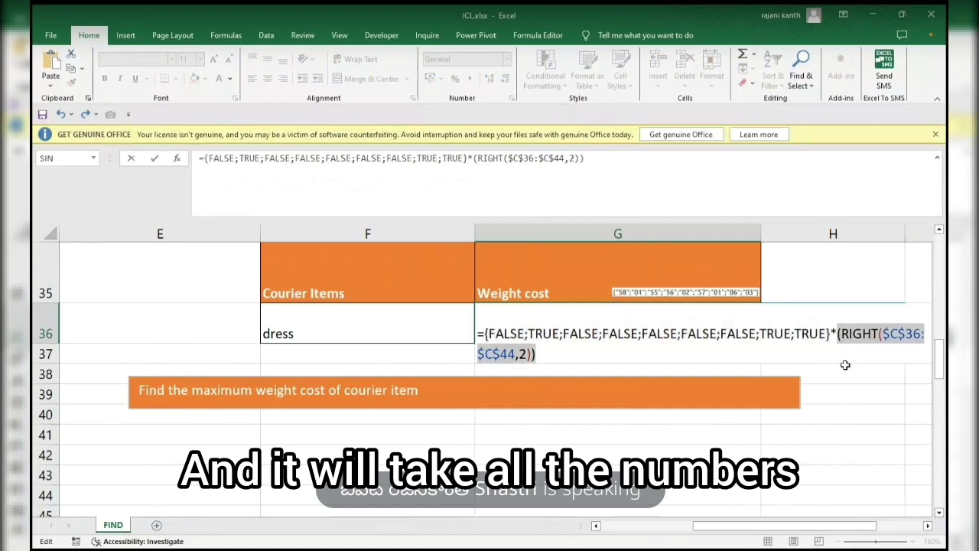
{"action": "key", "text": "F9"}
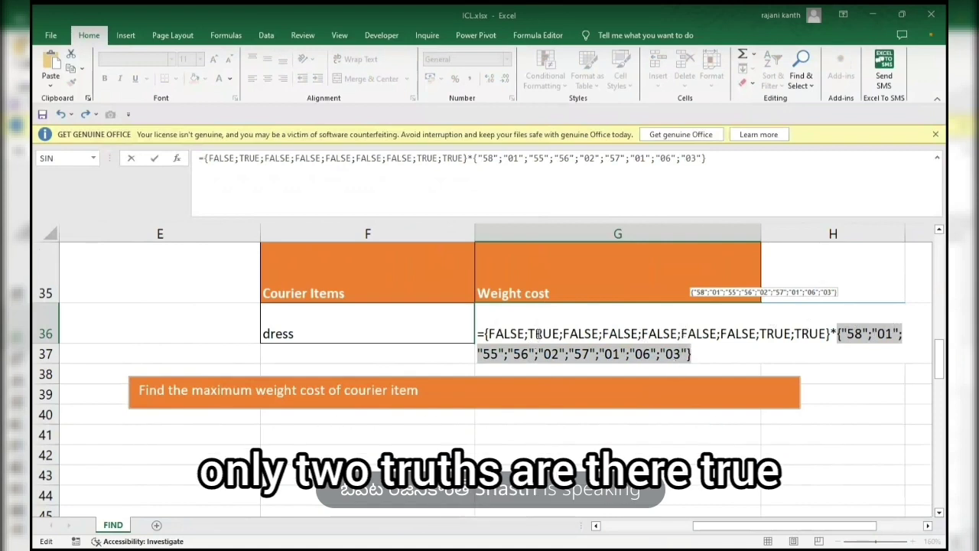
{"action": "left_click_drag", "start_coordinate": [726, 352], "coordinate": [401, 319]}
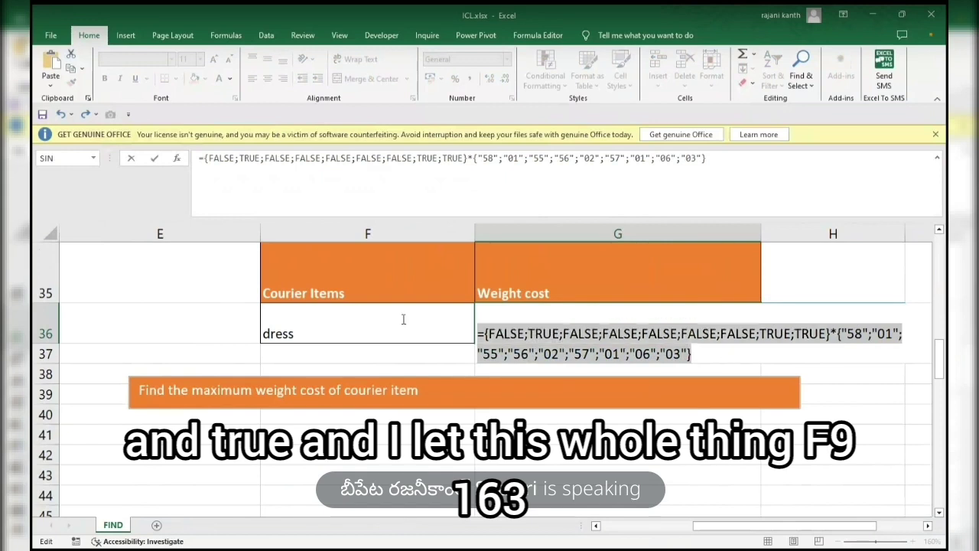
{"action": "key", "text": "F9"}
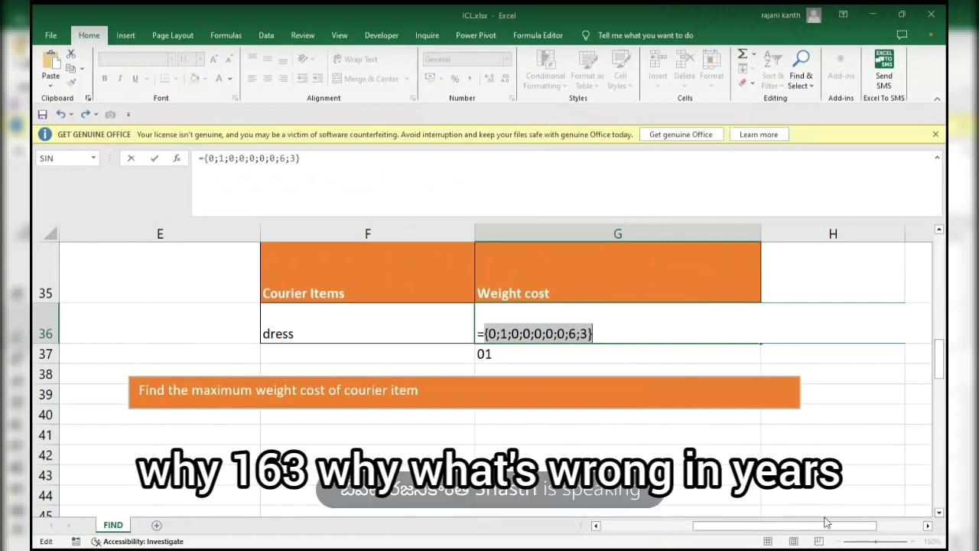
{"action": "key", "text": "Escape"}
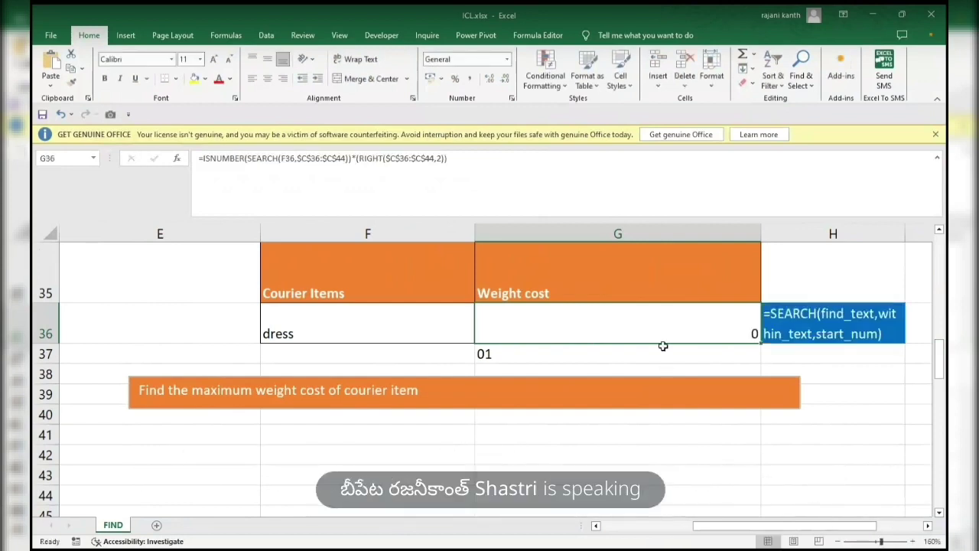
- Preview the evaluated array of the entire ISNUMBER-times-RIGHT formula in G36 again and restore the formula
{"action": "key", "text": "F2"}
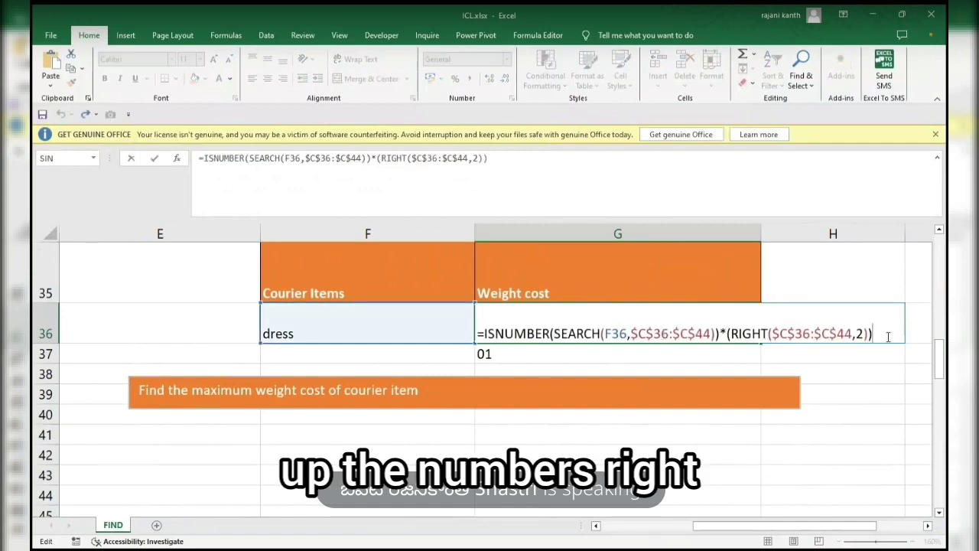
{"action": "left_click_drag", "start_coordinate": [884, 339], "coordinate": [448, 324]}
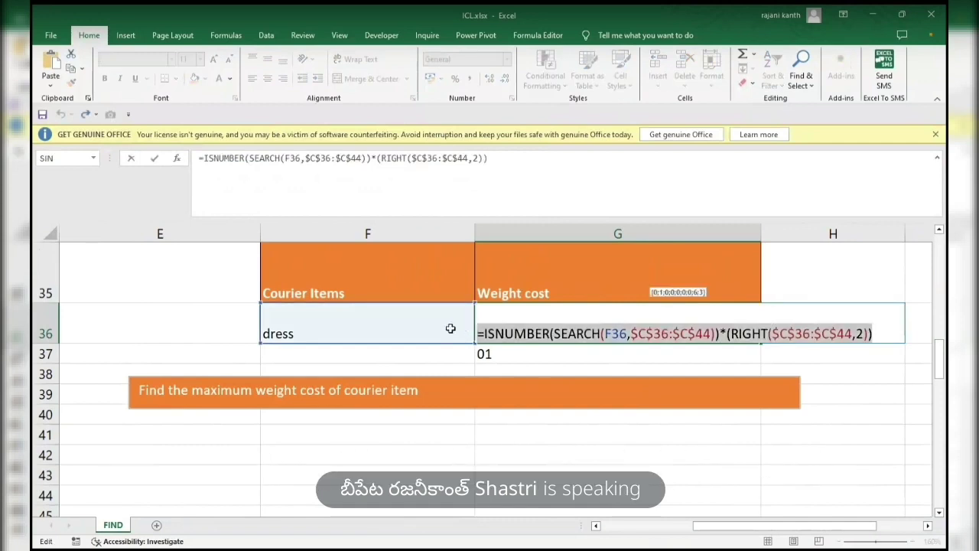
{"action": "key", "text": "F9"}
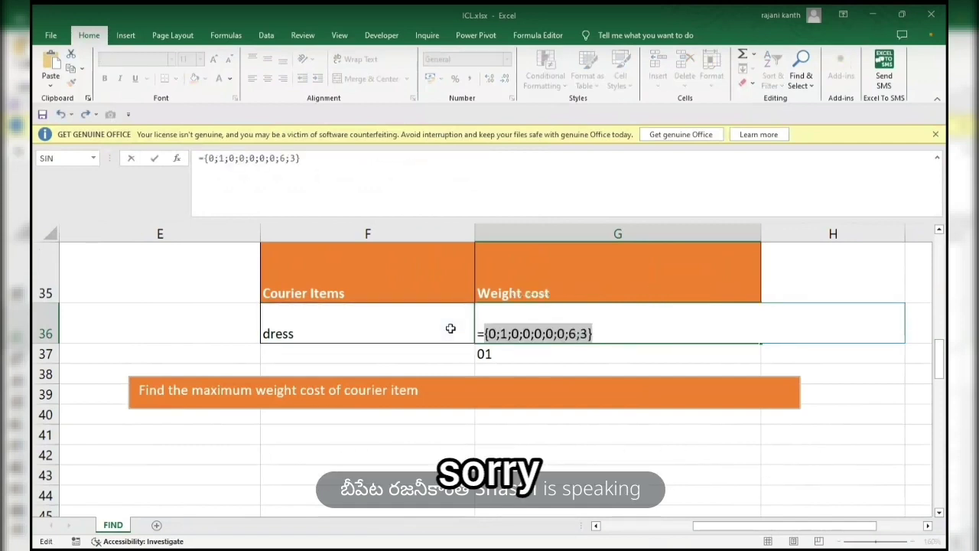
{"action": "key", "text": "ctrl+z"}
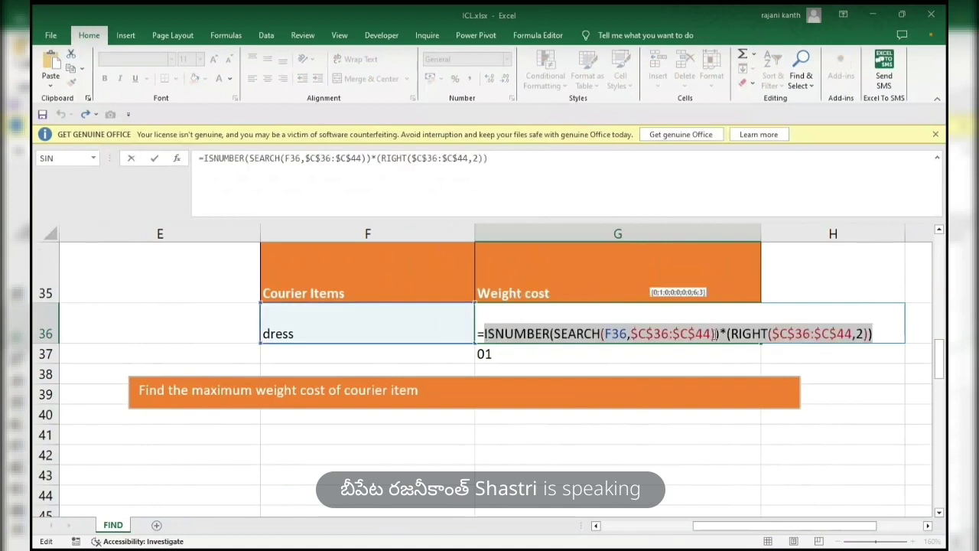
- Preview only the RIGHT($C$36:$C$44,2) part of G36's formula as an evaluated array, then cancel the edit
{"action": "left_click_drag", "start_coordinate": [727, 333], "coordinate": [870, 334]}
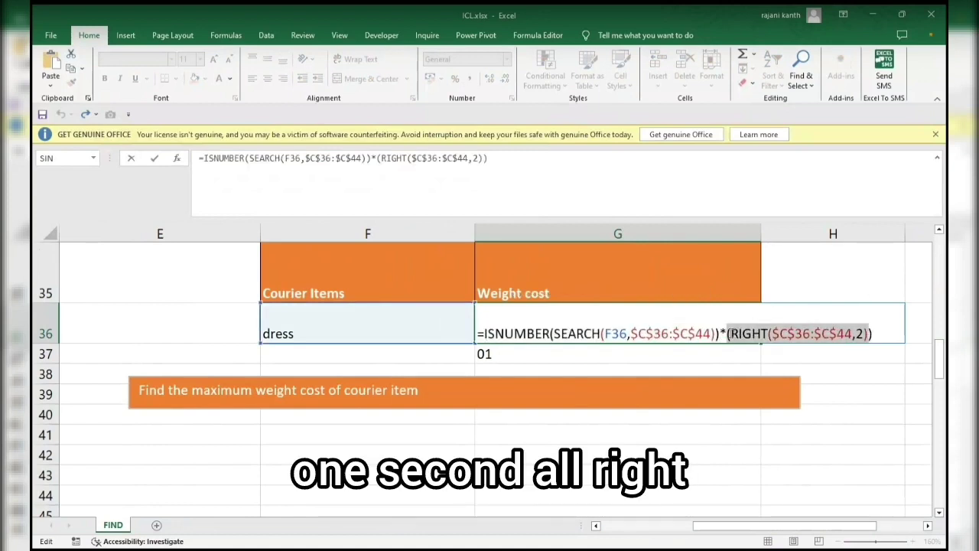
{"action": "left_click_drag", "start_coordinate": [730, 333], "coordinate": [872, 332]}
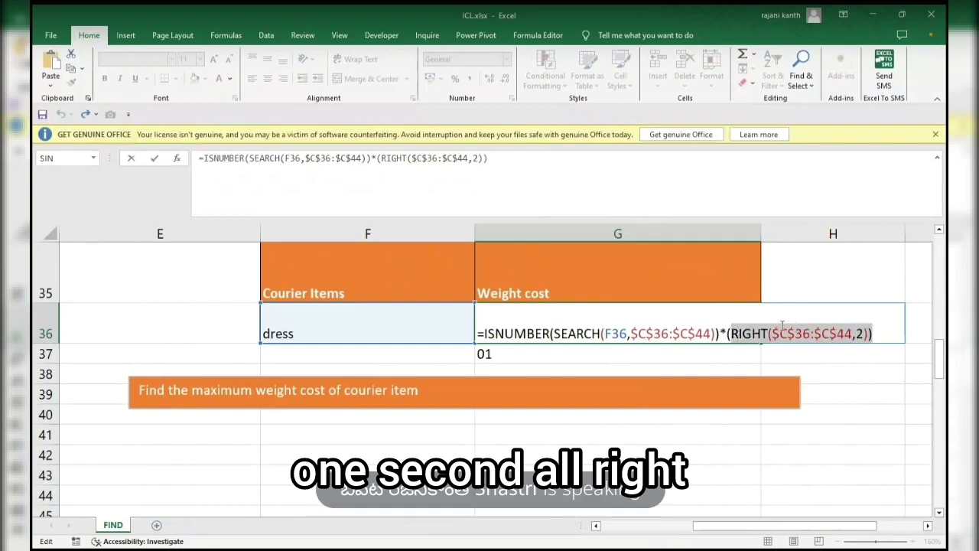
{"action": "left_click_drag", "start_coordinate": [731, 333], "coordinate": [867, 333]}
{"action": "key", "text": "F9"}
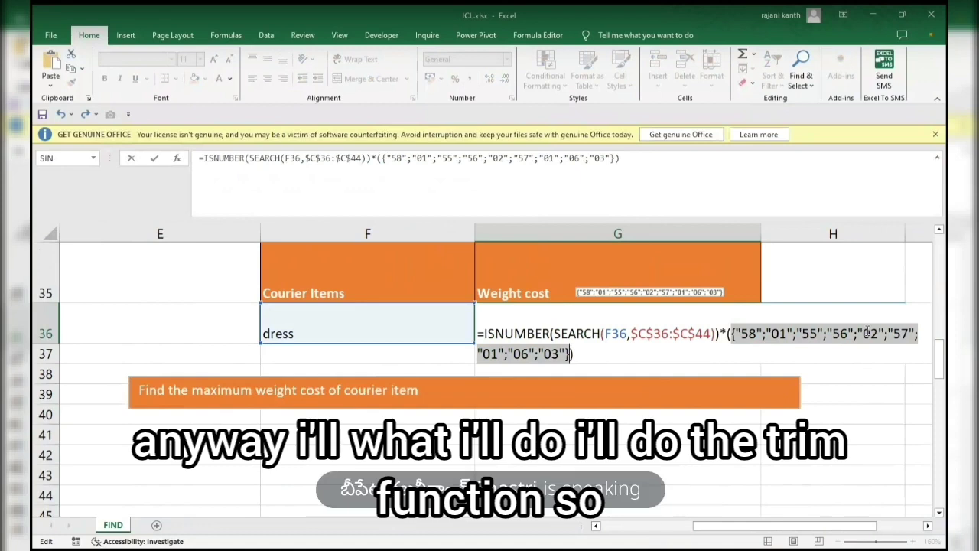
{"action": "key", "text": "Escape"}
- Wrap the RIGHT part of G36's formula in TRIM, preview the whole formula's evaluated array, restore it, and finish editing
{"action": "key", "text": "F2"}
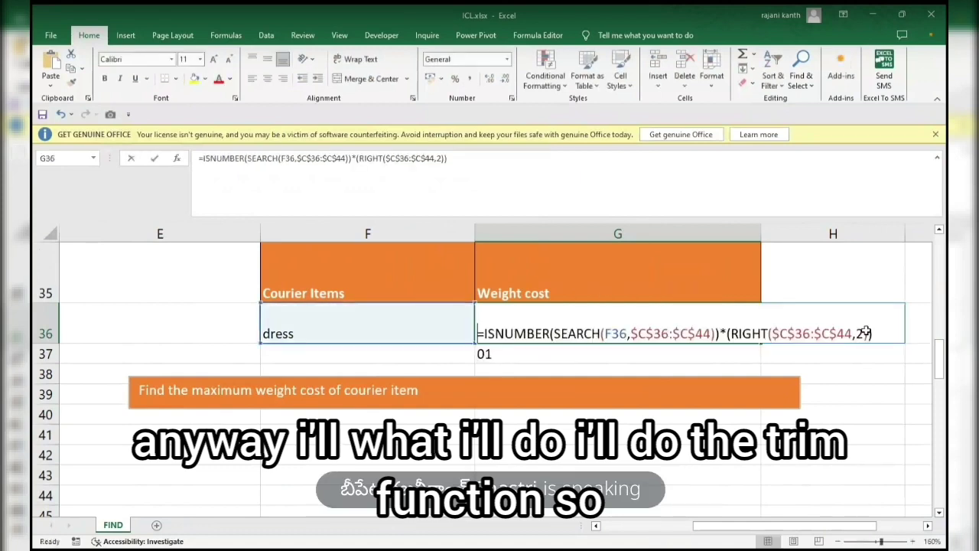
{"action": "left_click", "coordinate": [731, 334]}
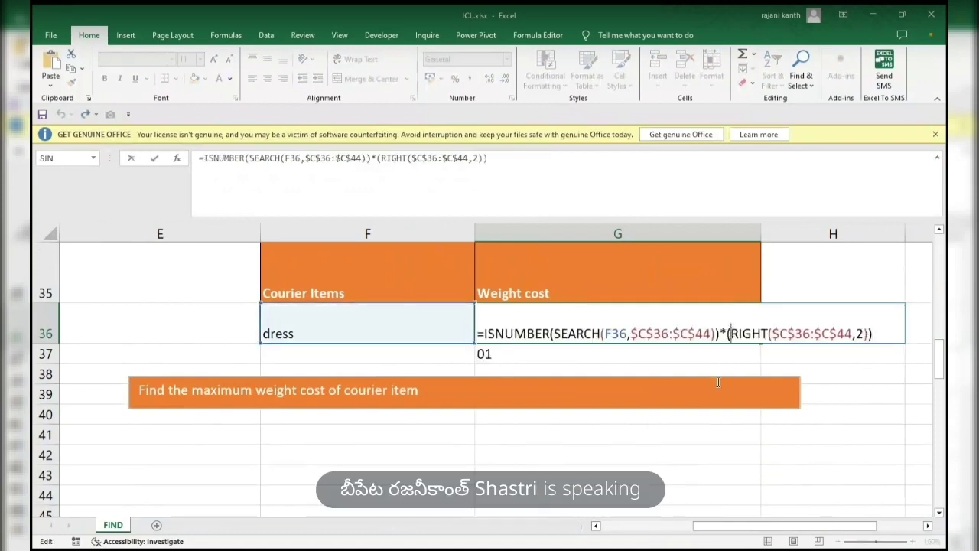
{"action": "type", "text": "trim"}
{"action": "key", "text": "Tab"}
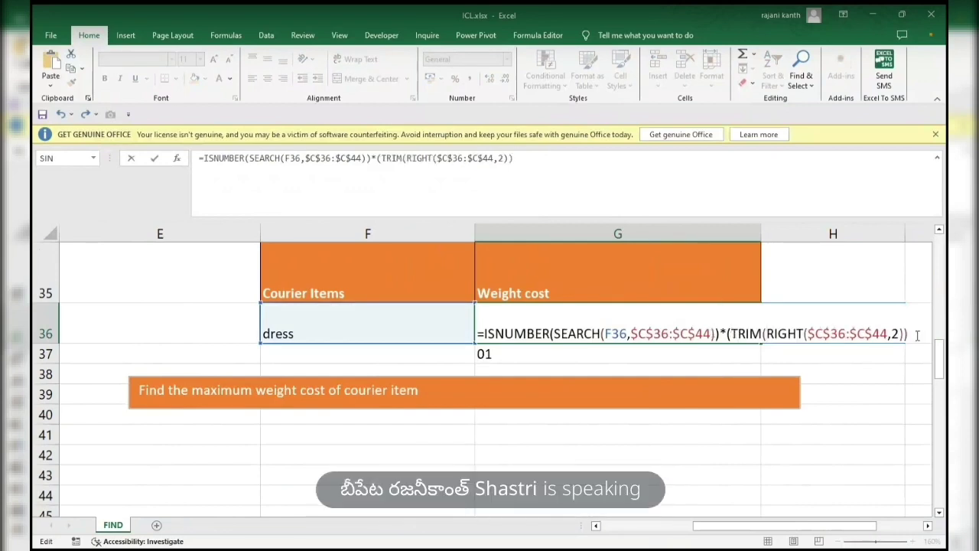
{"action": "key", "text": "F9"}
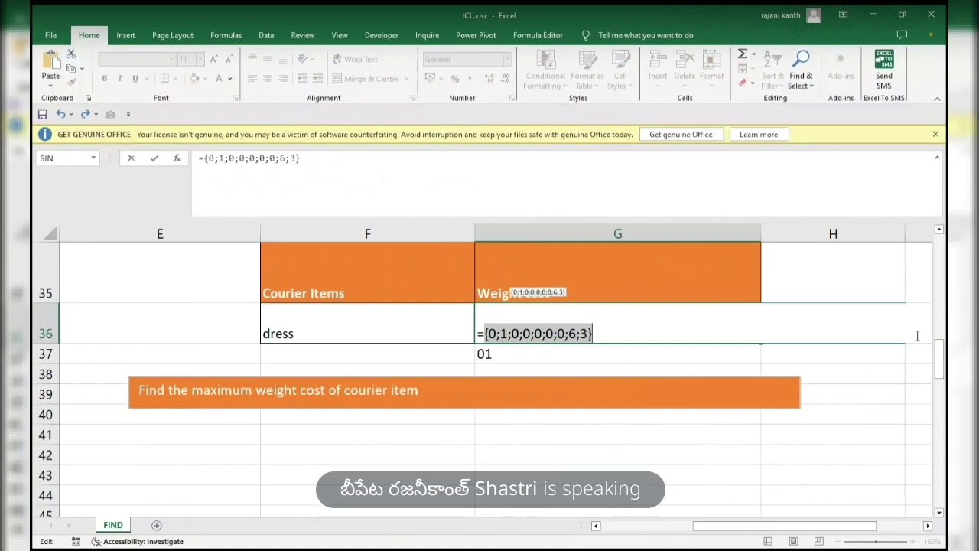
{"action": "key", "text": "ctrl+z"}
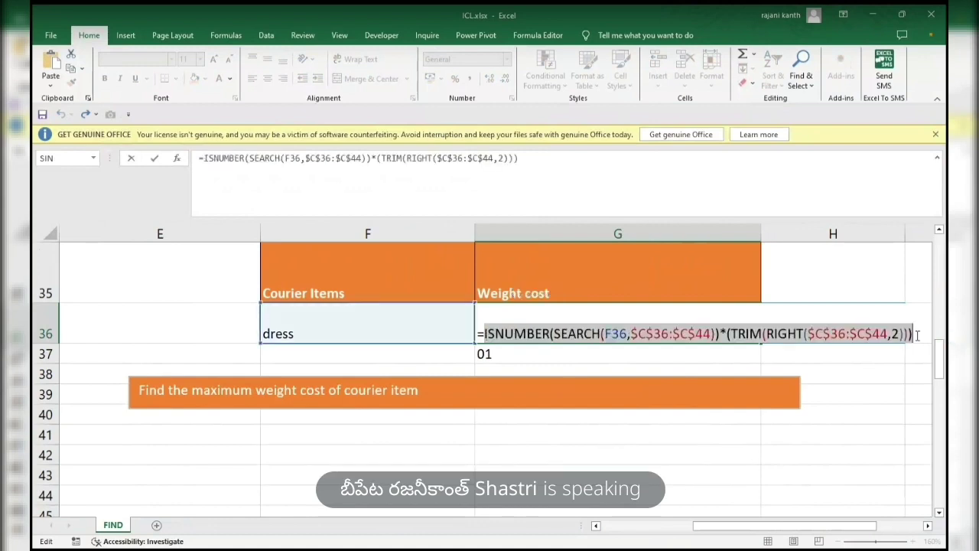
{"action": "key", "text": "Escape"}
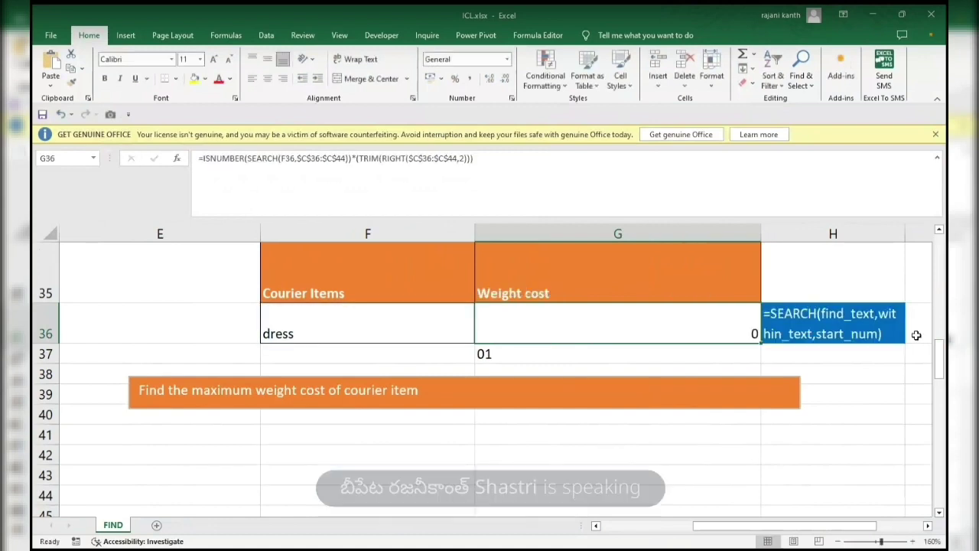
- Check the dress entries in C37, C43, and C44 of the Courier Items and Weight column
{"action": "left_click_drag", "start_coordinate": [748, 528], "coordinate": [679, 538]}
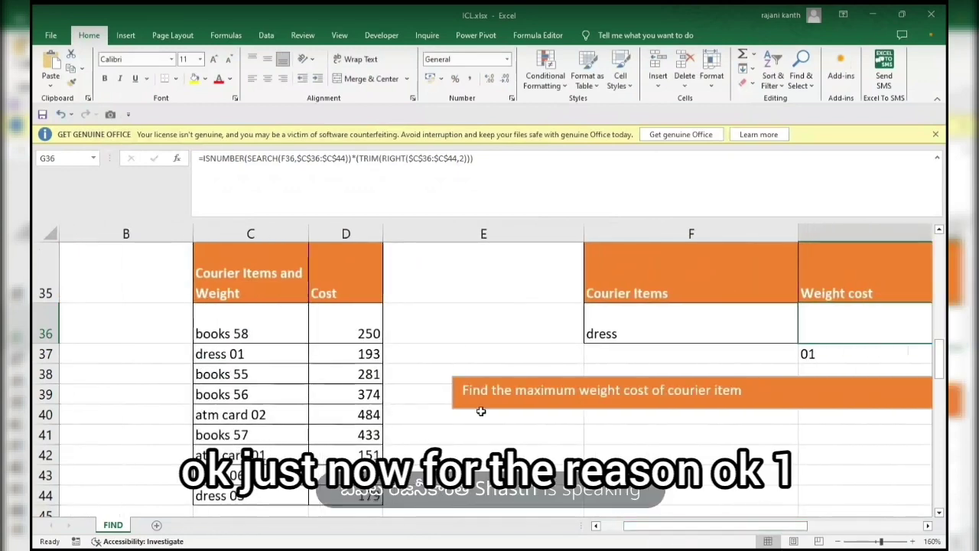
{"action": "left_click", "coordinate": [260, 355]}
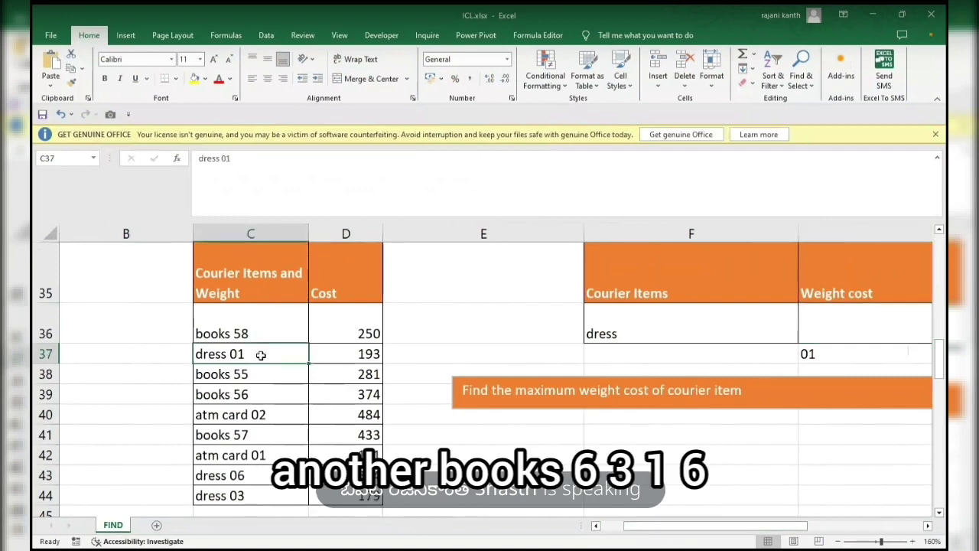
{"action": "left_click", "coordinate": [246, 475]}
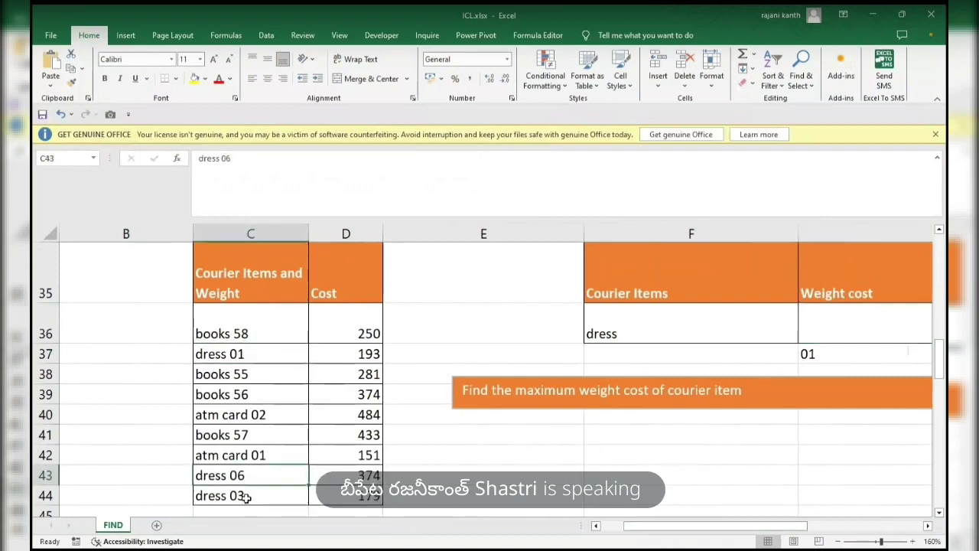
{"action": "left_click", "coordinate": [246, 497]}
{"action": "left_click", "coordinate": [246, 356]}
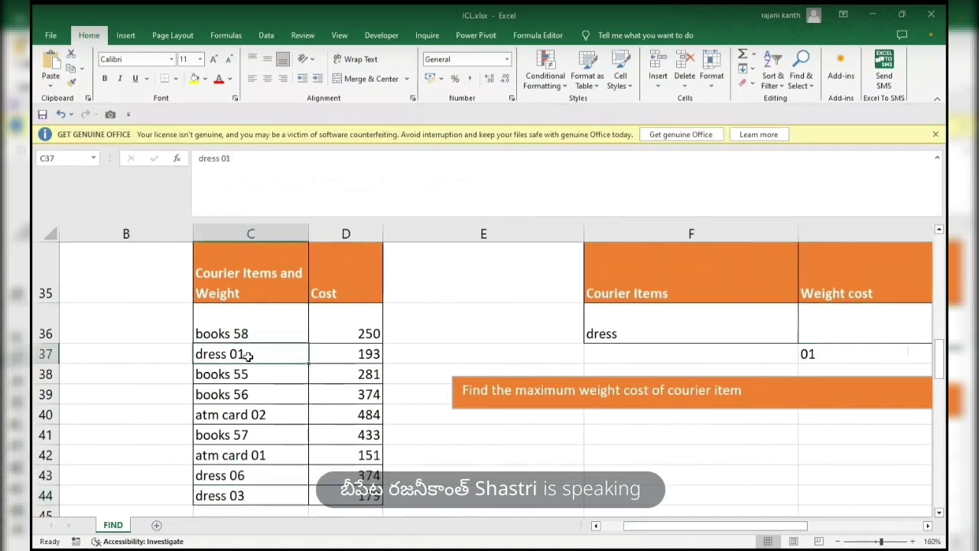
- Remove the TRIM function around RIGHT($C$36:$C$44,2) in G36's formula
{"action": "left_click", "coordinate": [241, 475]}
{"action": "left_click", "coordinate": [241, 496]}
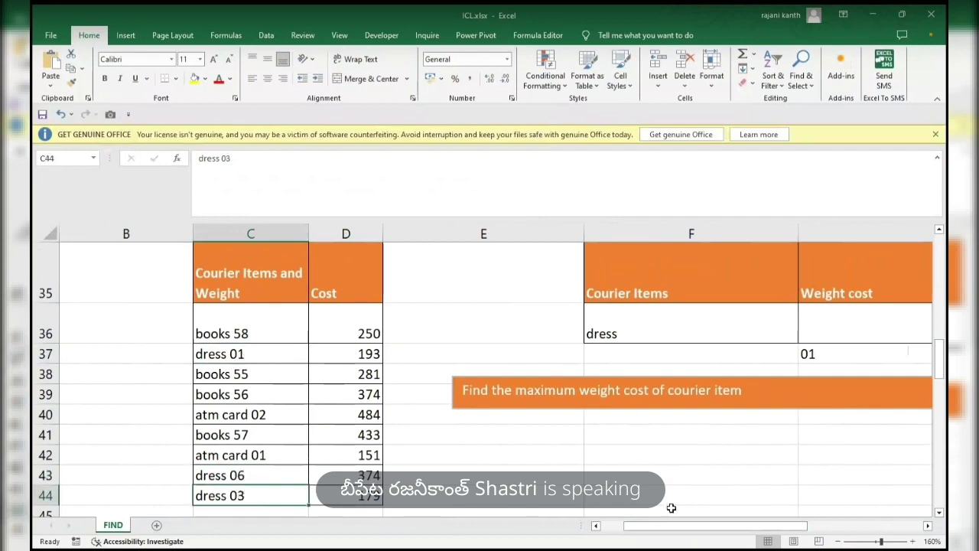
{"action": "left_click_drag", "start_coordinate": [673, 525], "coordinate": [743, 525]}
{"action": "left_click", "coordinate": [657, 329]}
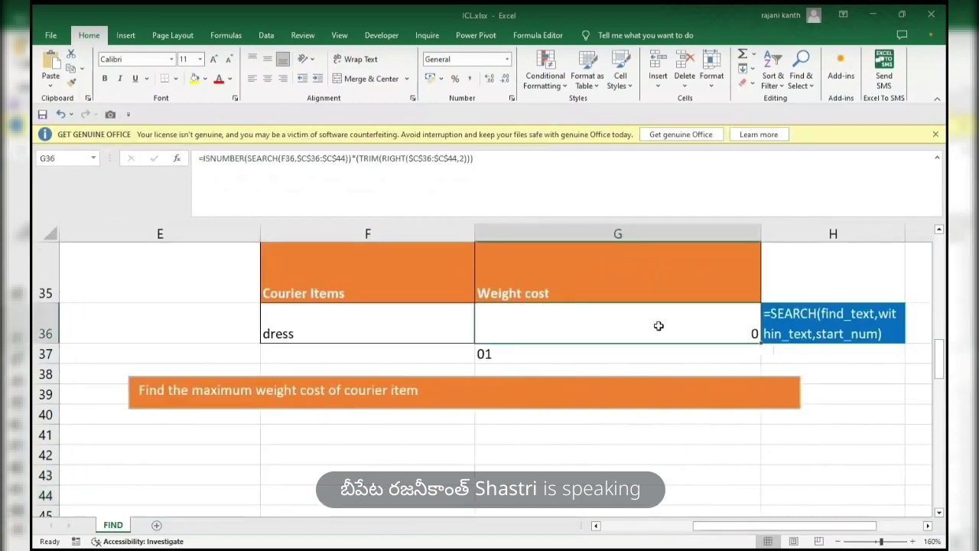
{"action": "double_click", "coordinate": [659, 326]}
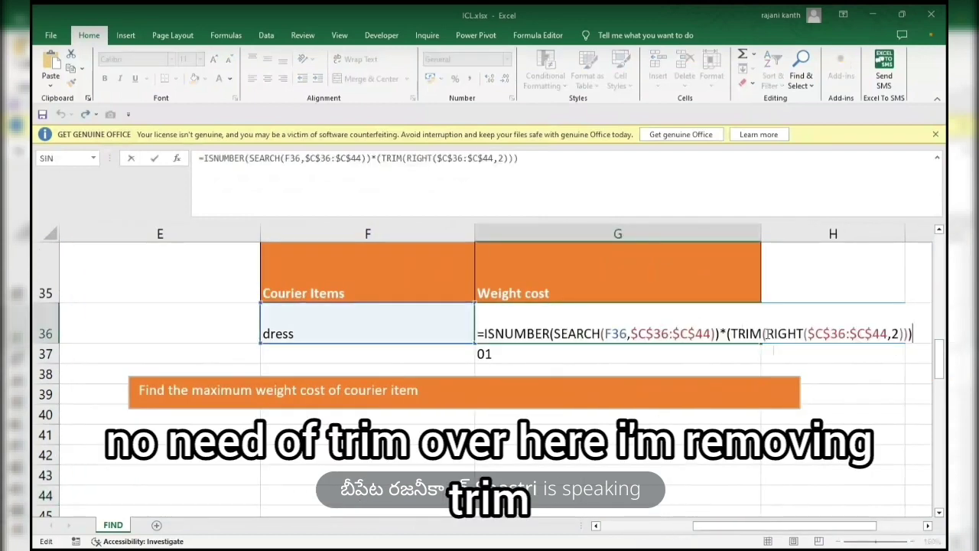
{"action": "left_click_drag", "start_coordinate": [765, 334], "coordinate": [728, 334]}
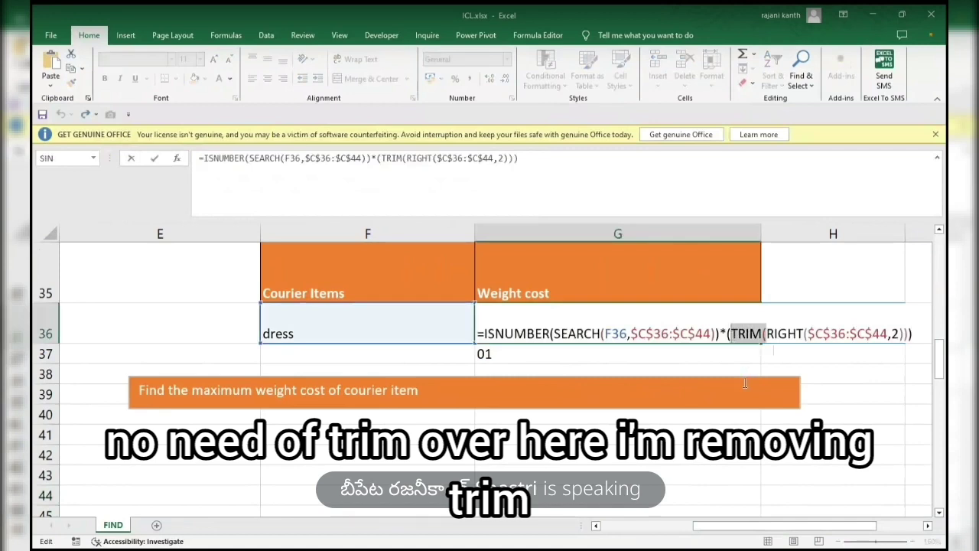
{"action": "key", "text": "Delete"}
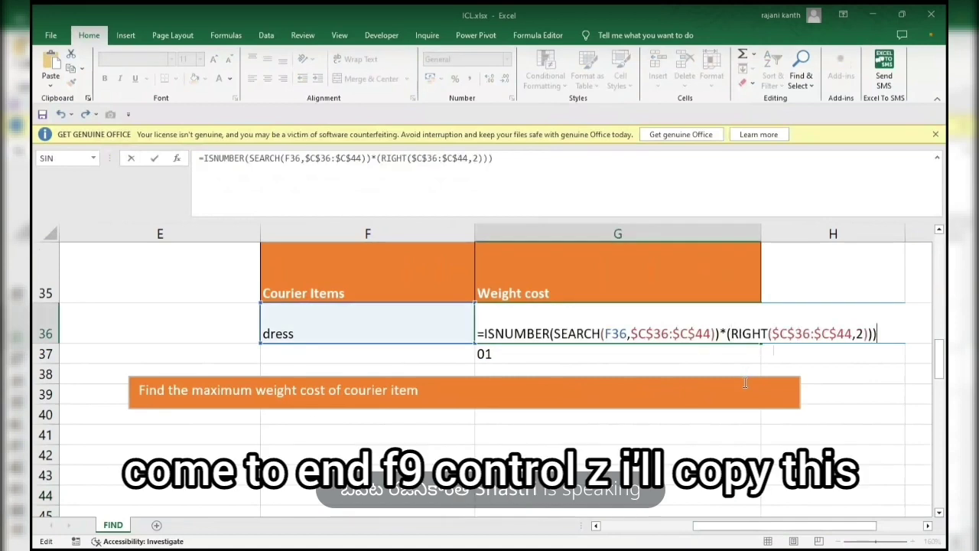
- Preview the evaluated array of G36's TRIM-free formula, restore it, and copy the whole ISNUMBER-times-RIGHT expression
{"action": "key", "text": "F9"}
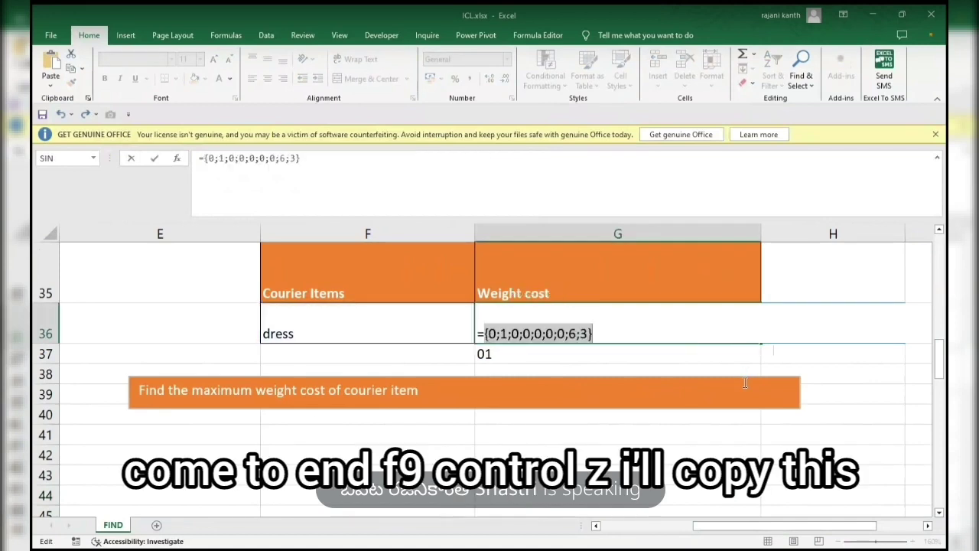
{"action": "key", "text": "ctrl+z"}
{"action": "key", "text": "ctrl+c"}
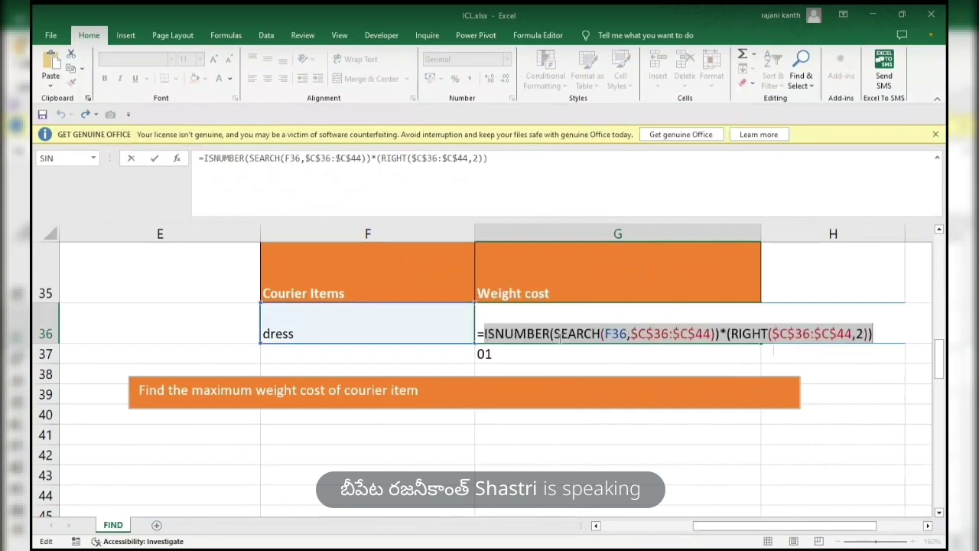
- Wrap the ISNUMBER-times-RIGHT expression in G36 in MAX and enter it as an array formula
{"action": "key", "text": "Left"}
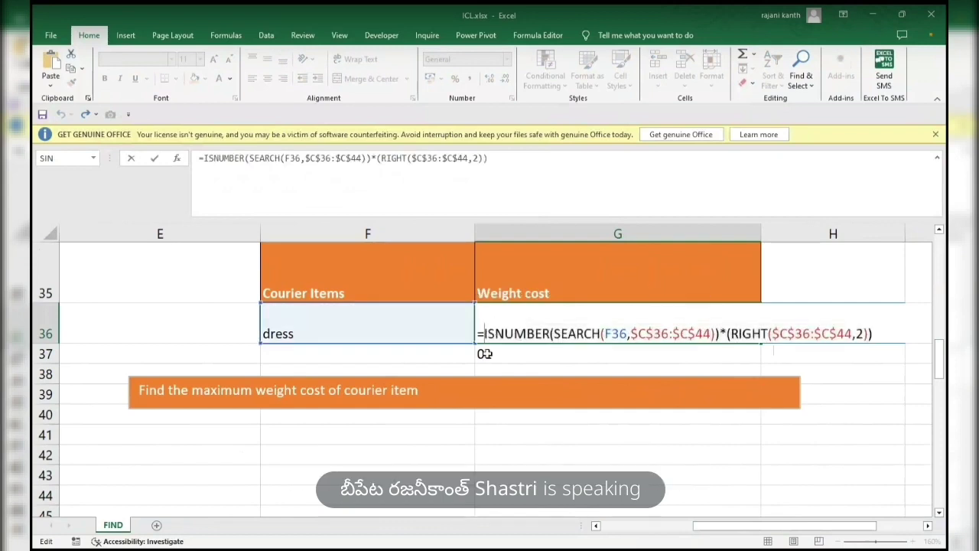
{"action": "type", "text": "max"}
{"action": "key", "text": "Tab"}
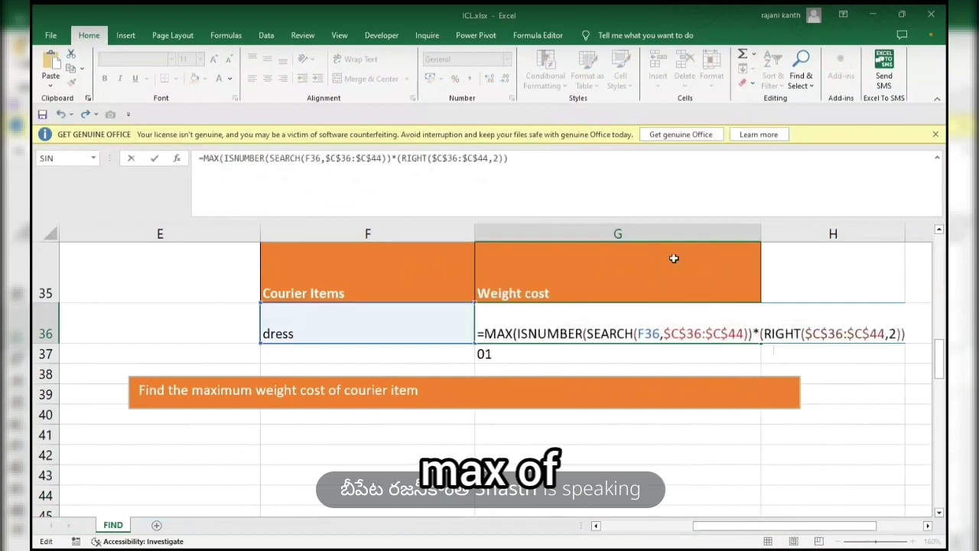
{"action": "type", "text": ")"}
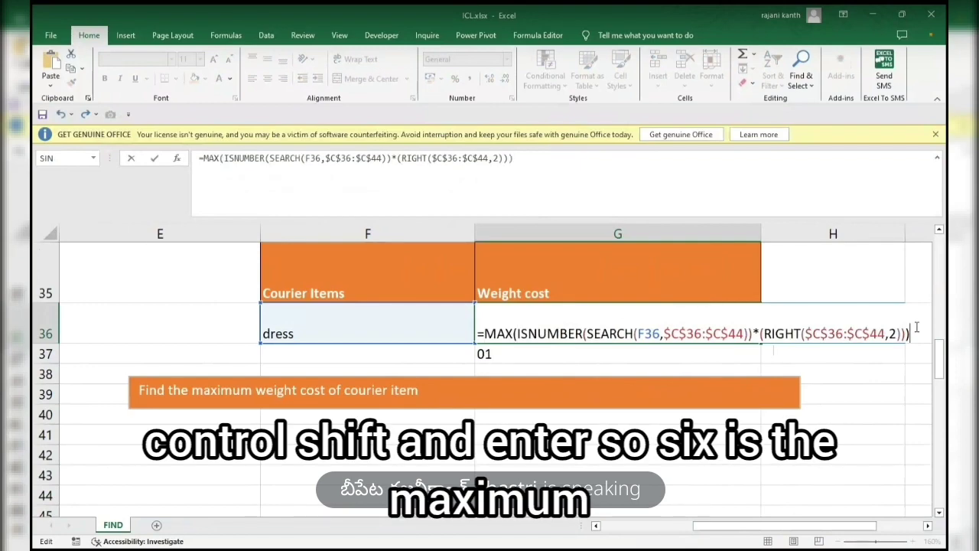
{"action": "key", "text": "ctrl+shift+Return"}
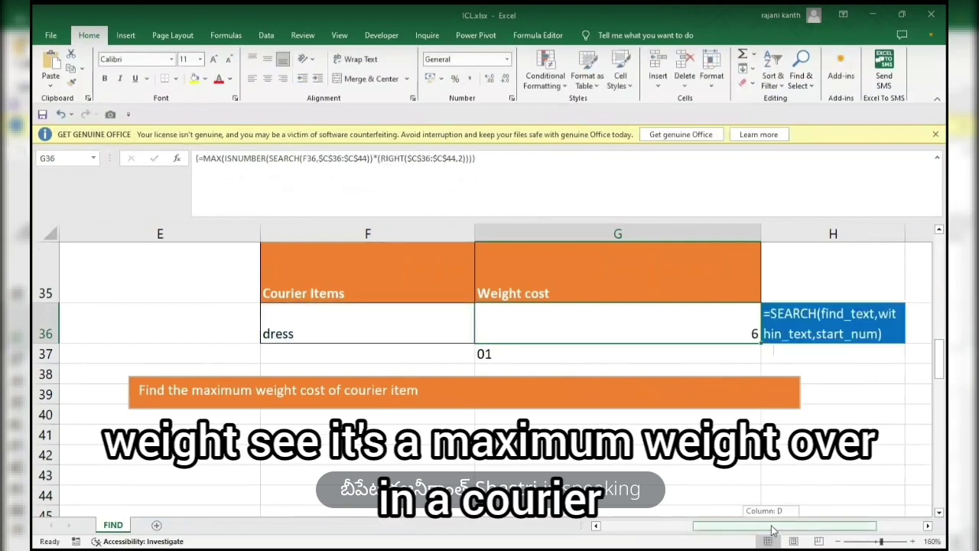
- Nest G36's MAX expression in MATCH with the copied ISNUMBER-times-RIGHT expression as lookup array and match type 0, entered as an array formula
{"action": "left_click", "coordinate": [624, 526]}
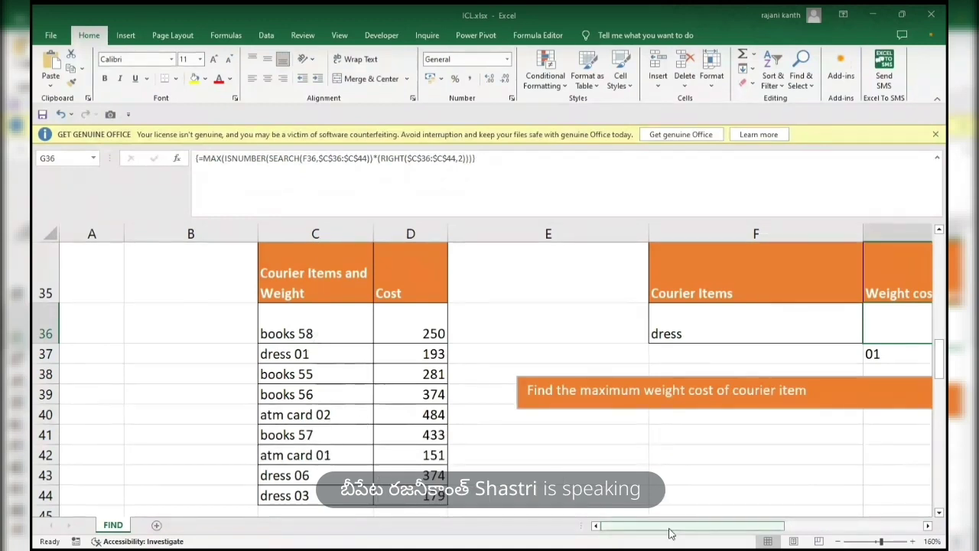
{"action": "left_click_drag", "start_coordinate": [673, 527], "coordinate": [765, 526]}
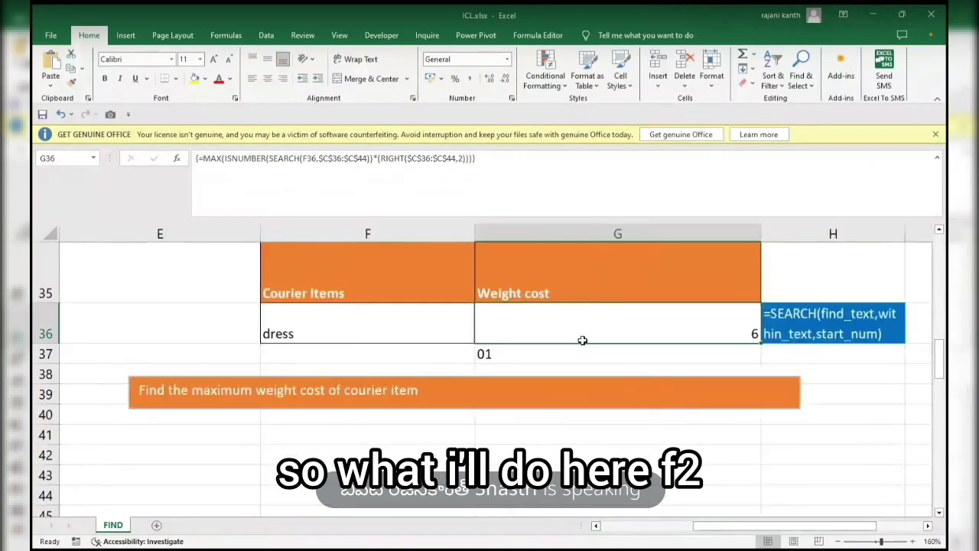
{"action": "key", "text": "F2"}
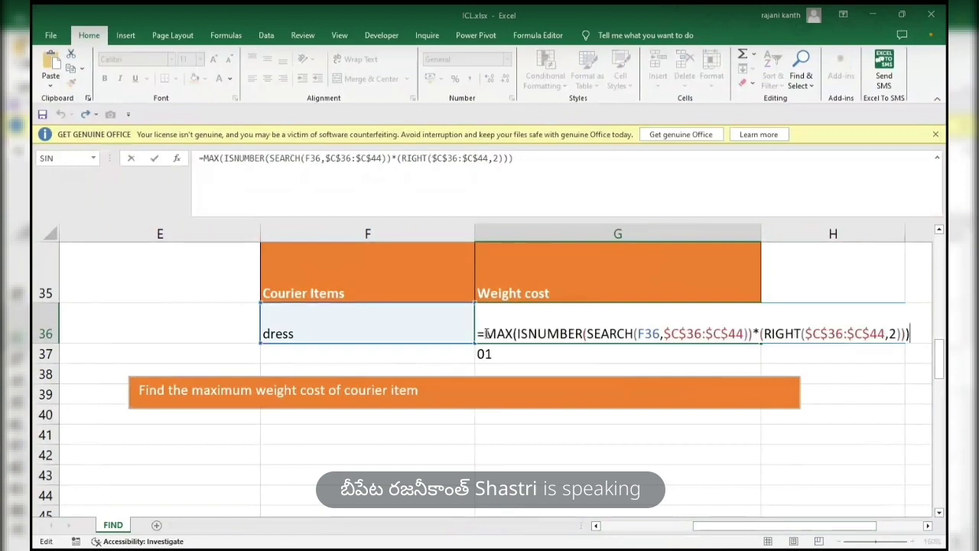
{"action": "left_click", "coordinate": [486, 333]}
{"action": "type", "text": "m"}
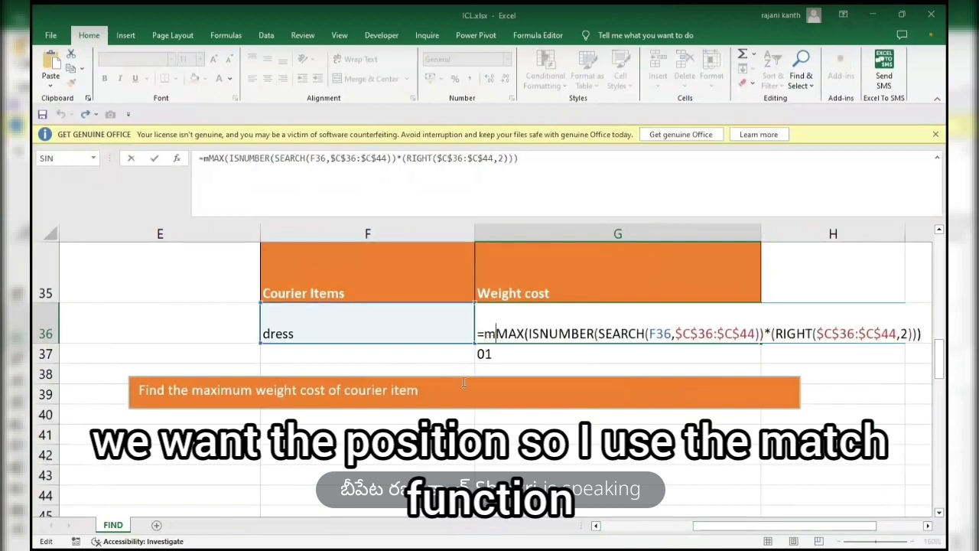
{"action": "type", "text": "atch"}
{"action": "key", "text": "Tab"}
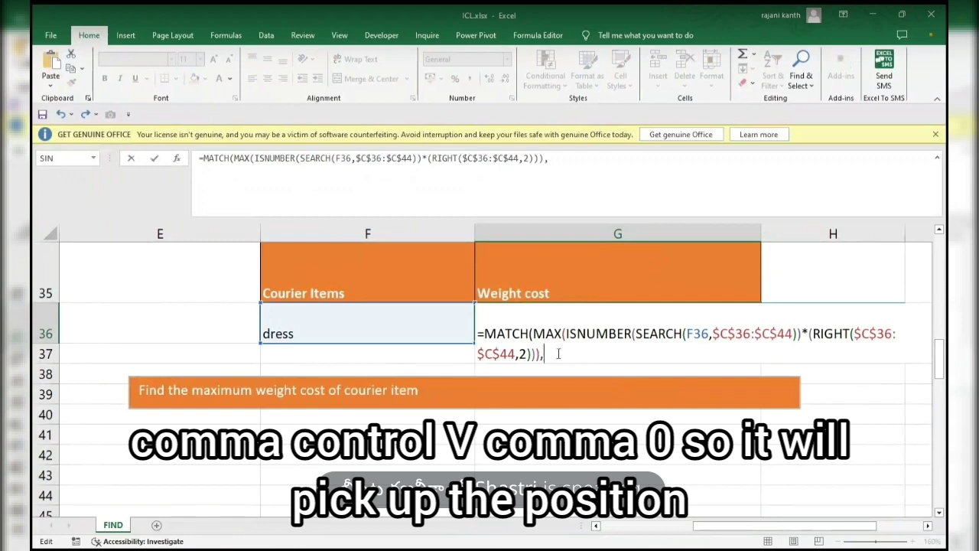
{"action": "key", "text": "ctrl+v"}
{"action": "type", "text": ","}
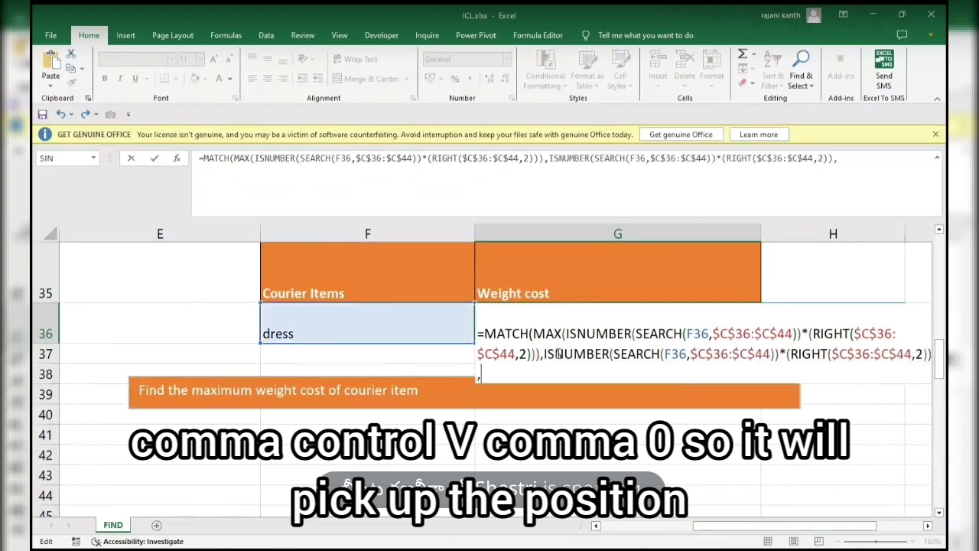
{"action": "type", "text": "0)"}
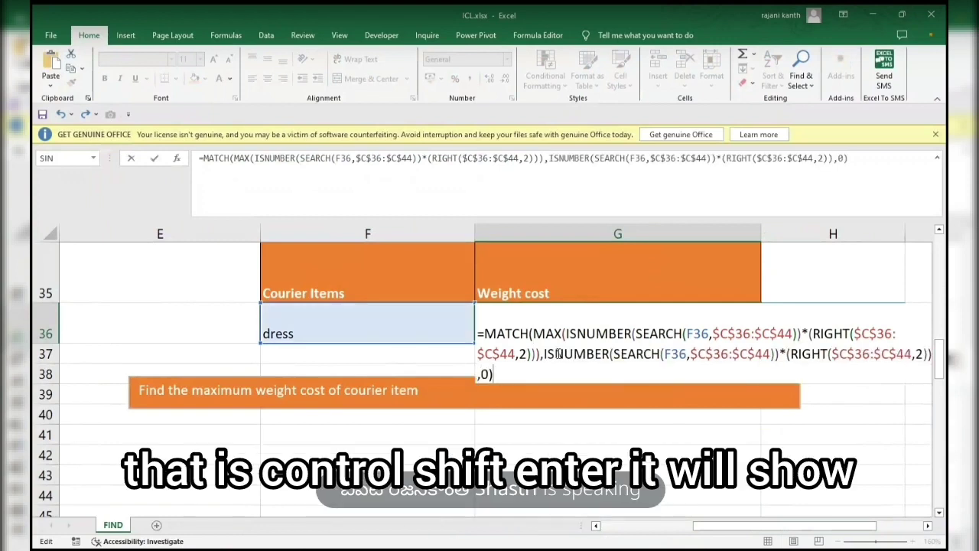
{"action": "key", "text": "ctrl+shift+Return"}
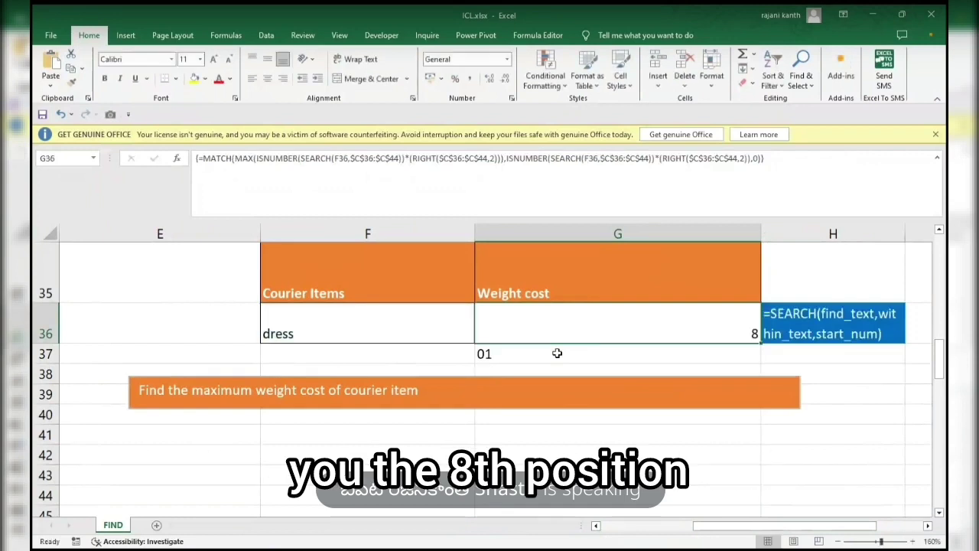
- Wrap G36's MATCH in INDEX with the cost range $D$36:$D$44 as the array and enter it as an array formula
{"action": "left_click_drag", "start_coordinate": [749, 524], "coordinate": [657, 525]}
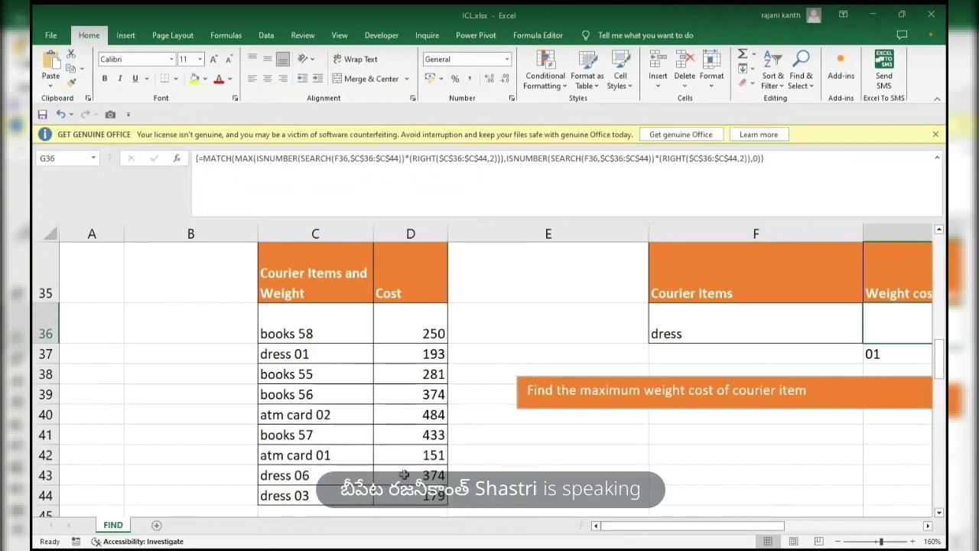
{"action": "left_click_drag", "start_coordinate": [665, 526], "coordinate": [746, 495]}
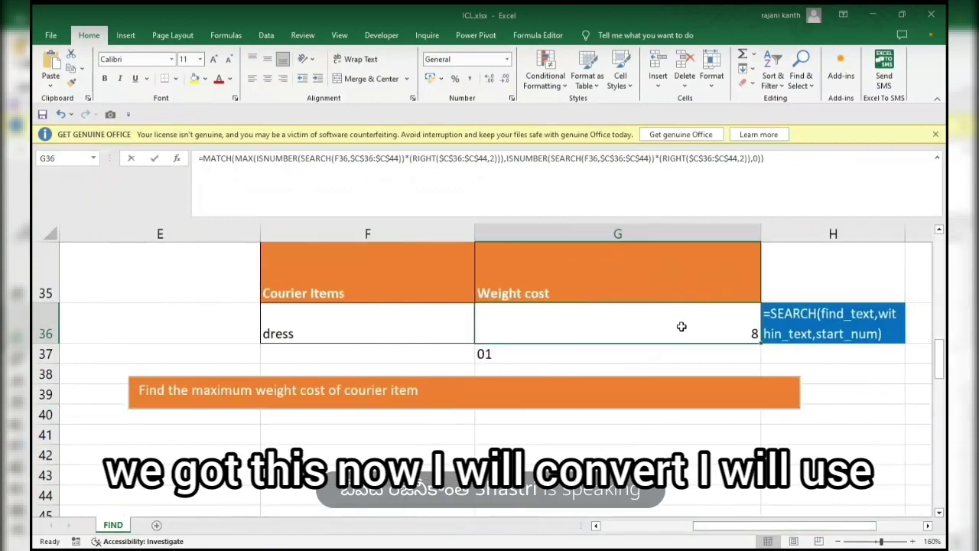
{"action": "double_click", "coordinate": [682, 327]}
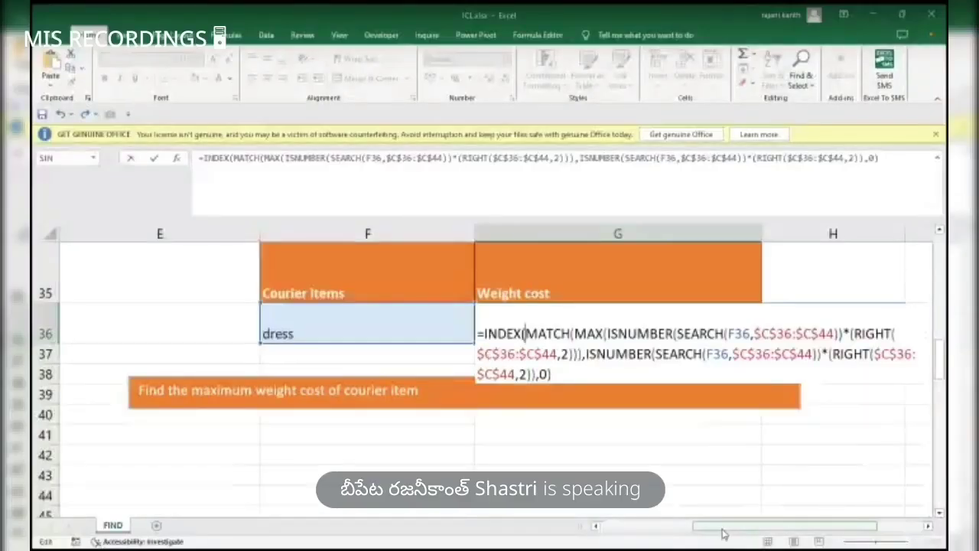
{"action": "left_click", "coordinate": [631, 530]}
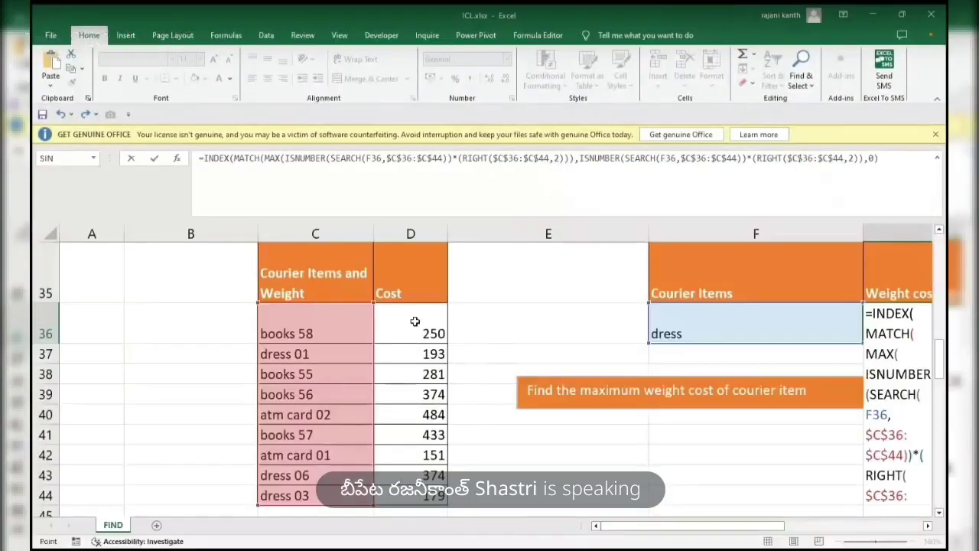
{"action": "left_click", "coordinate": [415, 321]}
{"action": "type", "text": ":D44"}
{"action": "key", "text": "F4"}
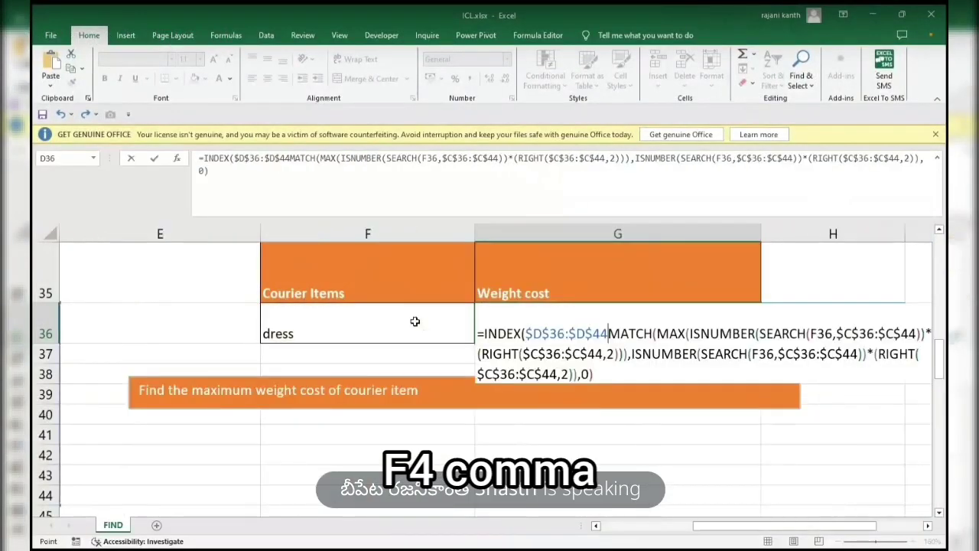
{"action": "type", "text": ","}
{"action": "left_click", "coordinate": [617, 372]}
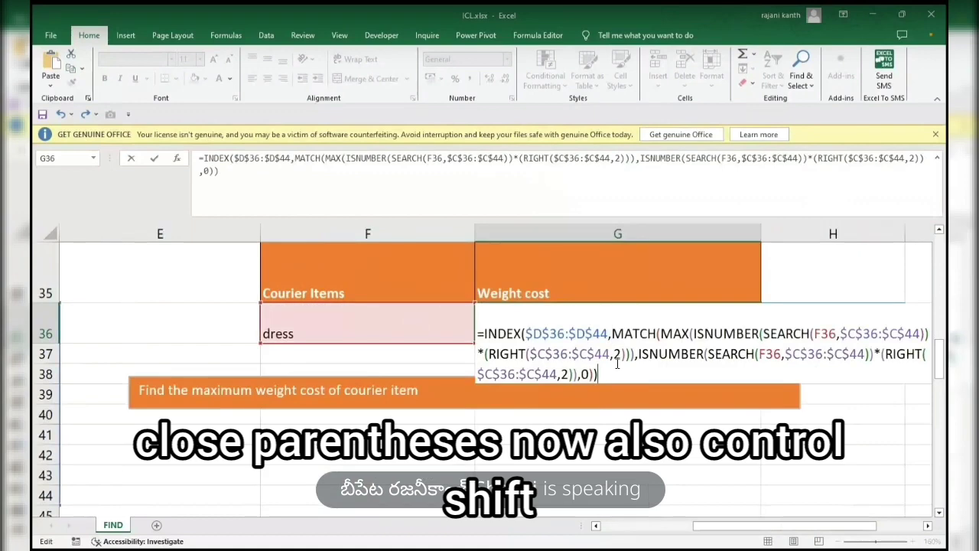
{"action": "type", "text": ")"}
{"action": "key", "text": "ctrl+shift+Return"}
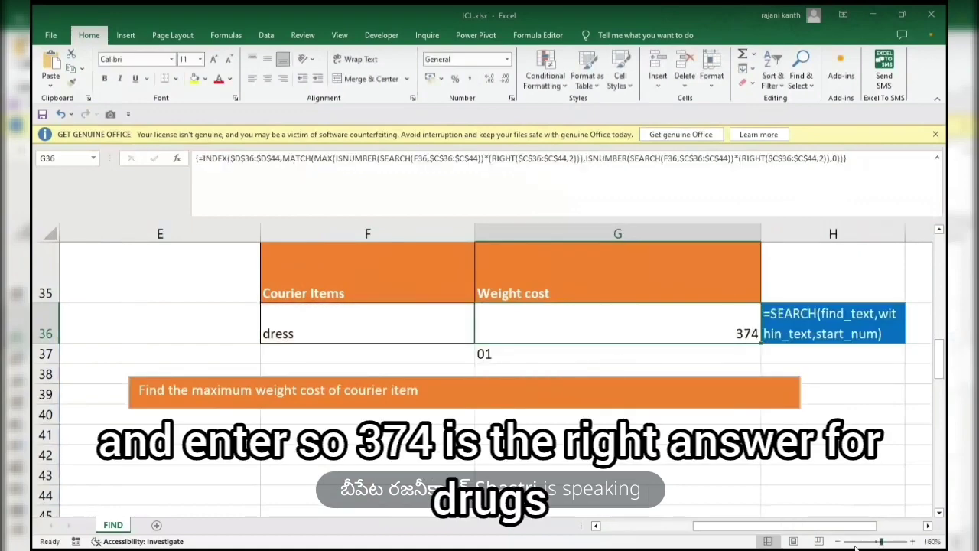
- Check the dress 06 row and its cost in C43:D43, and choose books as the courier item in F36
{"action": "left_click_drag", "start_coordinate": [824, 531], "coordinate": [755, 532]}
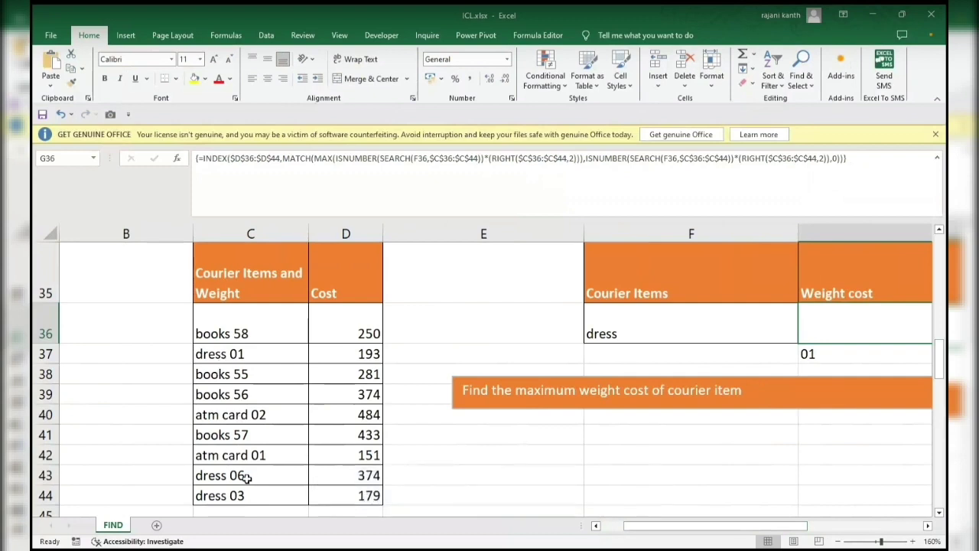
{"action": "left_click_drag", "start_coordinate": [246, 475], "coordinate": [345, 475]}
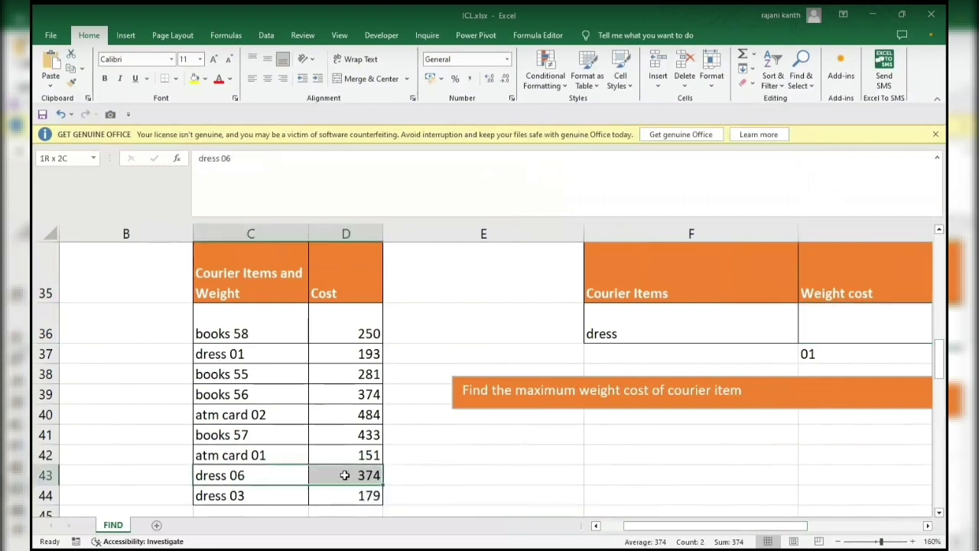
{"action": "left_click", "coordinate": [658, 321]}
{"action": "left_click", "coordinate": [805, 337]}
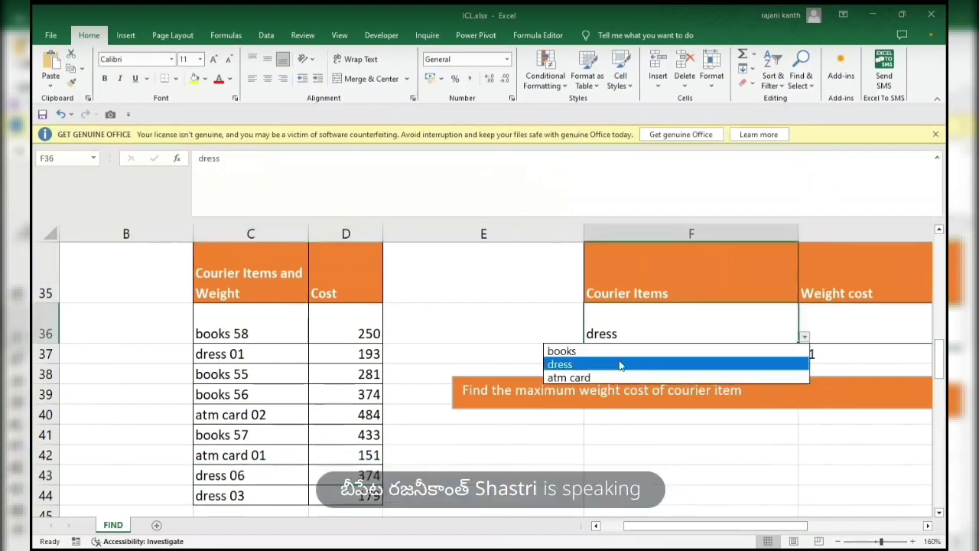
{"action": "left_click", "coordinate": [608, 357]}
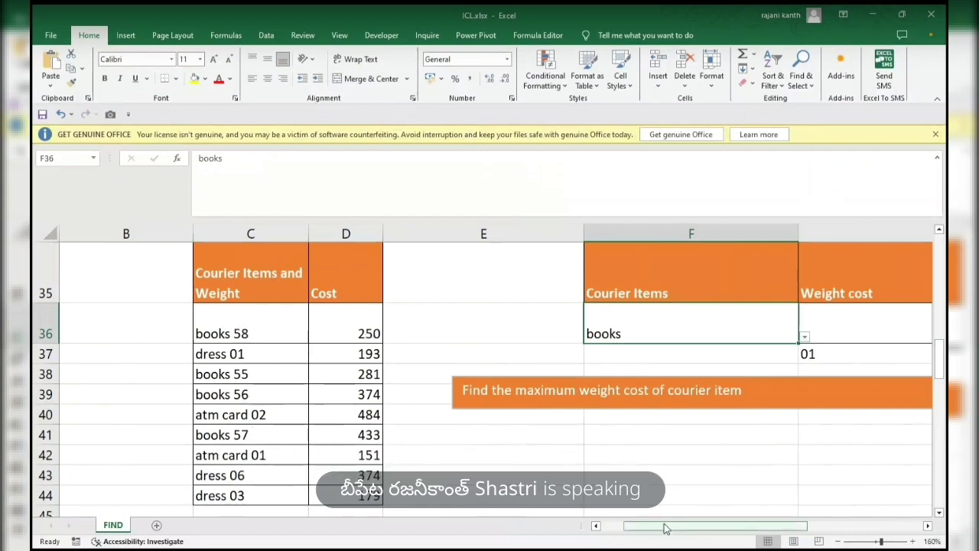
{"action": "left_click_drag", "start_coordinate": [665, 527], "coordinate": [734, 527]}
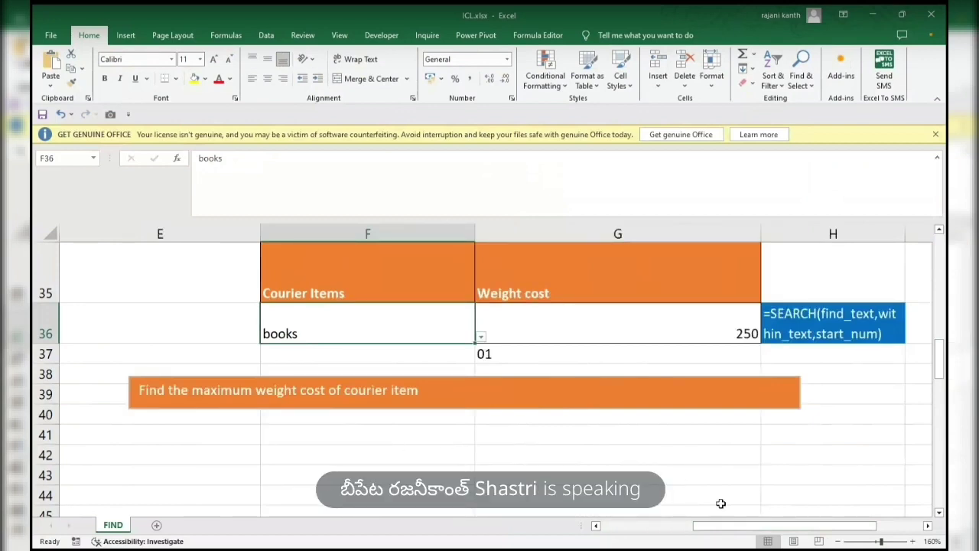
{"action": "scroll", "coordinate": [720, 504], "scroll_direction": "up", "scroll_amount": 1}
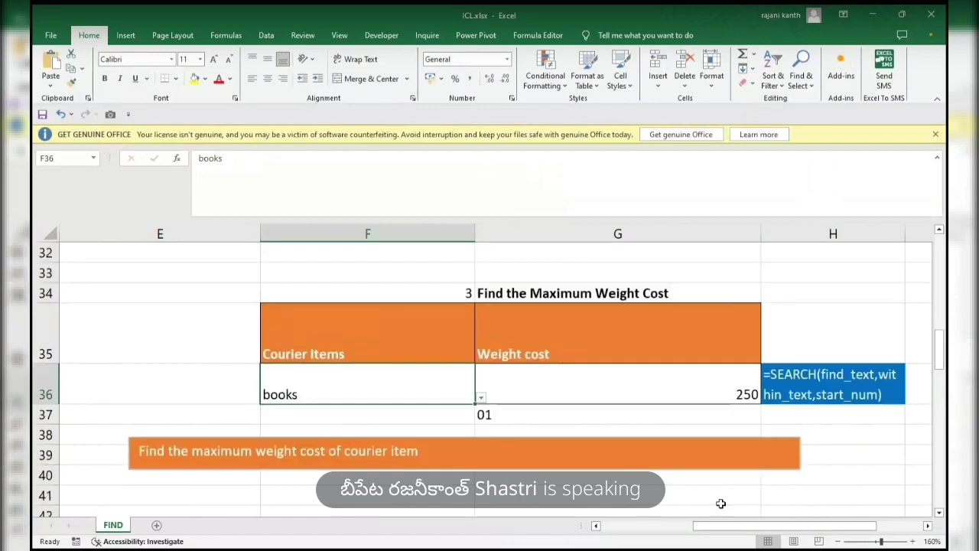
{"action": "scroll", "coordinate": [721, 504], "scroll_direction": "down", "scroll_amount": 3}
{"action": "scroll", "coordinate": [720, 503], "scroll_direction": "down", "scroll_amount": 2}
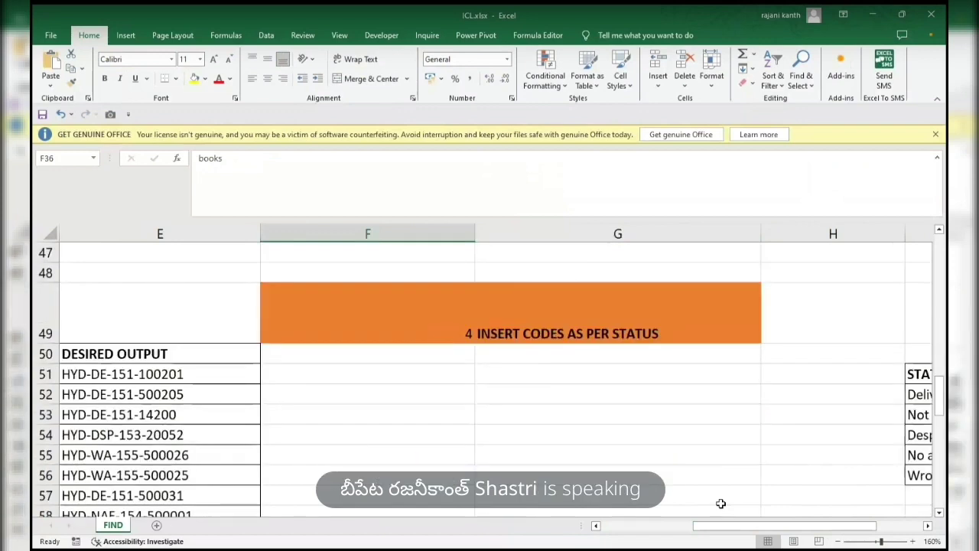
{"action": "scroll", "coordinate": [721, 503], "scroll_direction": "down", "scroll_amount": 1}
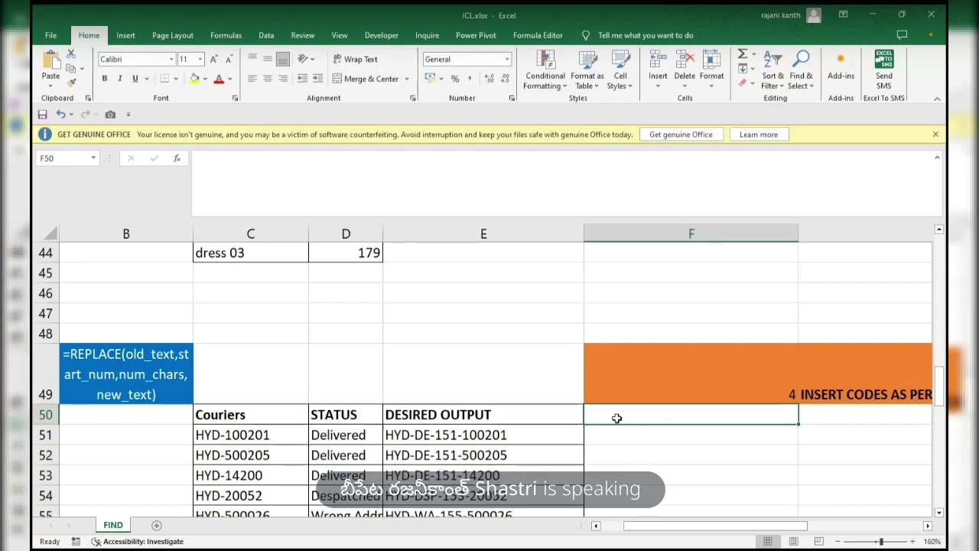
{"action": "type", "text": "=rep"}
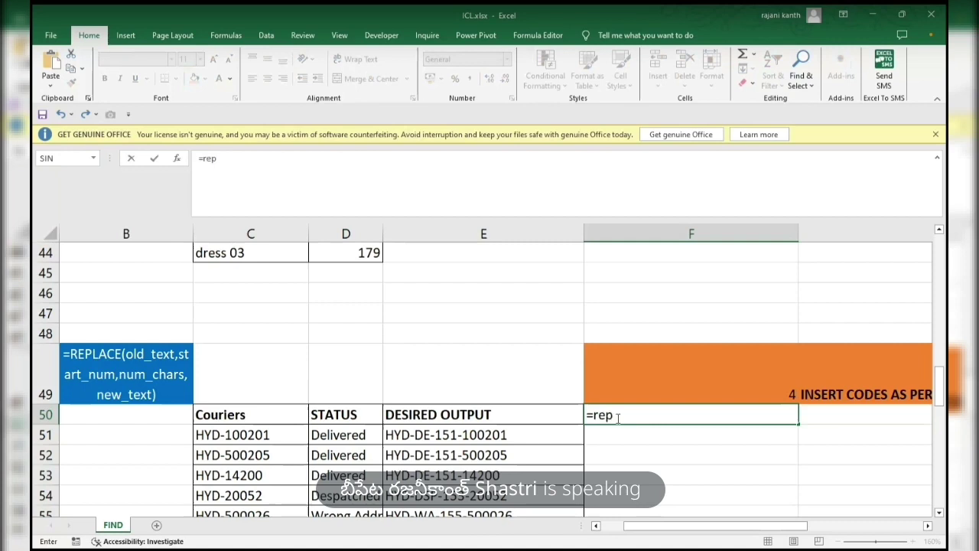
{"action": "key", "text": "Tab"}
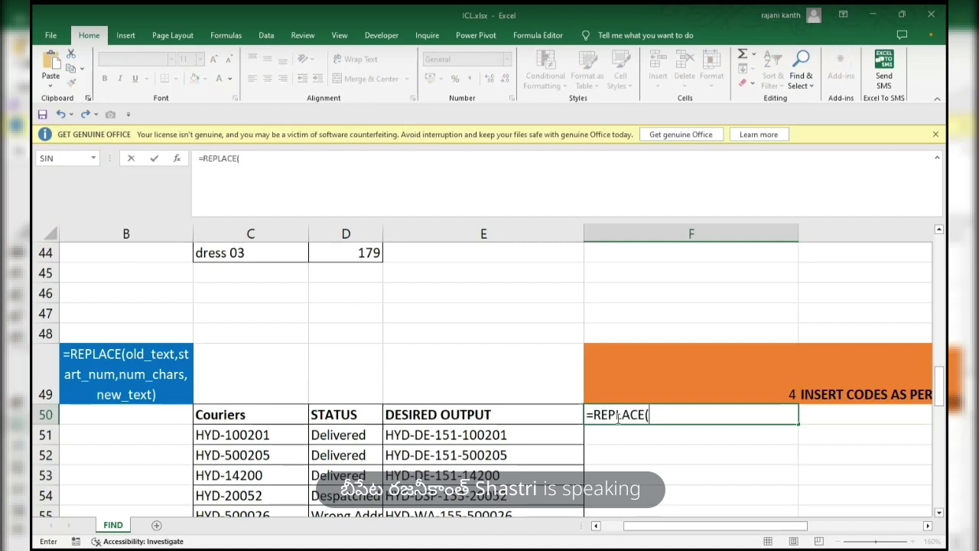
{"action": "key", "text": "Left"}
{"action": "key", "text": "Left"}
{"action": "key", "text": "Left"}
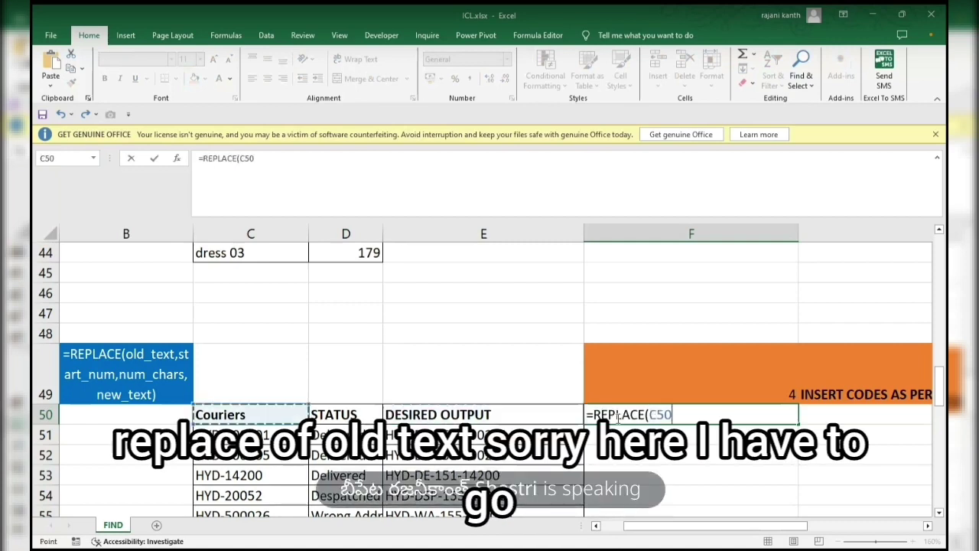
{"action": "key", "text": "Escape"}
- Start a REPLACE formula in F51 with the courier code in C51 as the old text
{"action": "key", "text": "Down"}
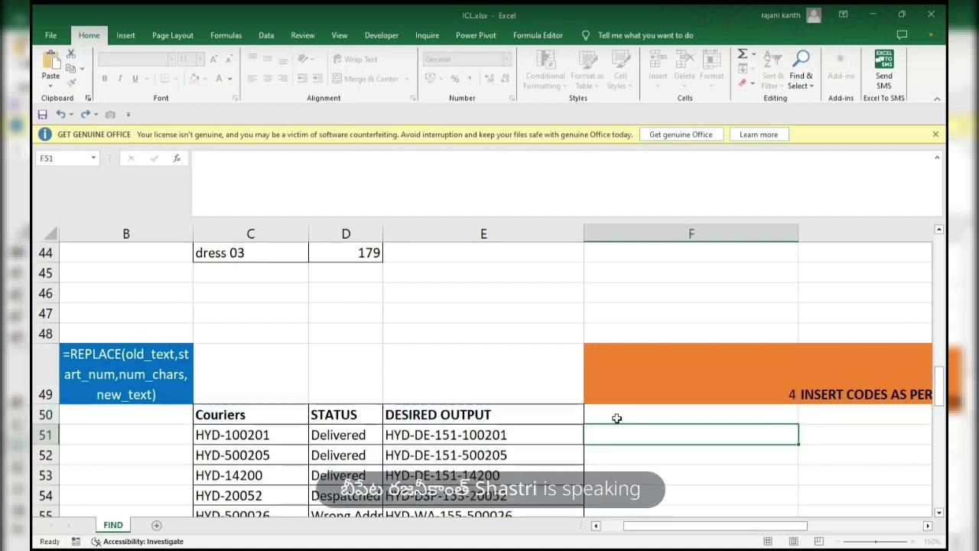
{"action": "type", "text": "=re"}
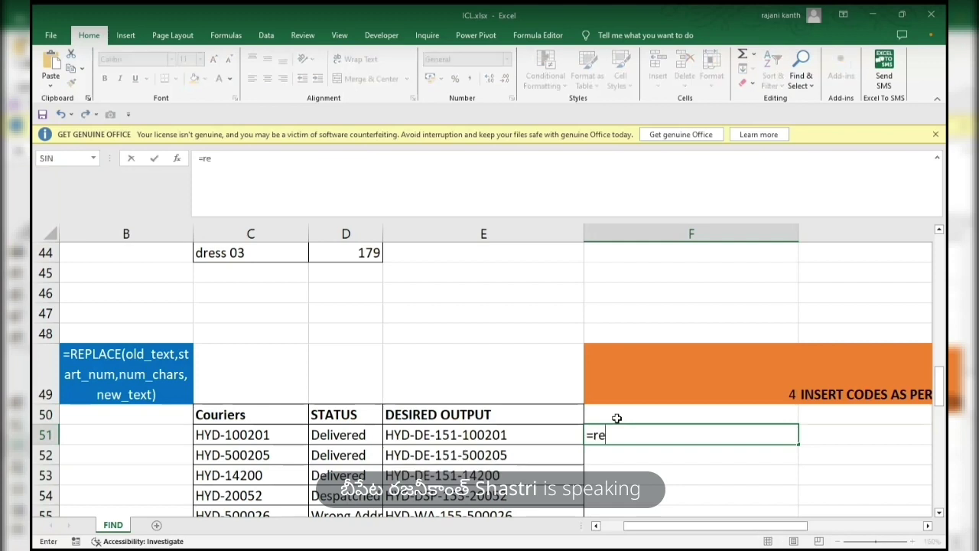
{"action": "key", "text": "BackSpace"}
{"action": "key", "text": "BackSpace"}
{"action": "type", "text": "RECEIVED"}
{"action": "key", "text": "BackSpace"}
{"action": "key", "text": "BackSpace"}
{"action": "key", "text": "BackSpace"}
{"action": "key", "text": "BackSpace"}
{"action": "key", "text": "BackSpace"}
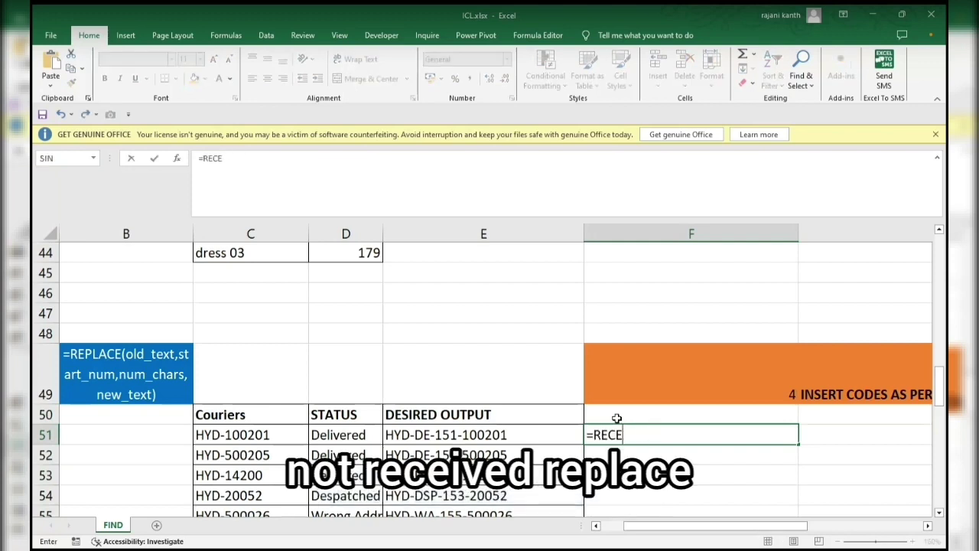
{"action": "key", "text": "BackSpace"}
{"action": "type", "text": "p"}
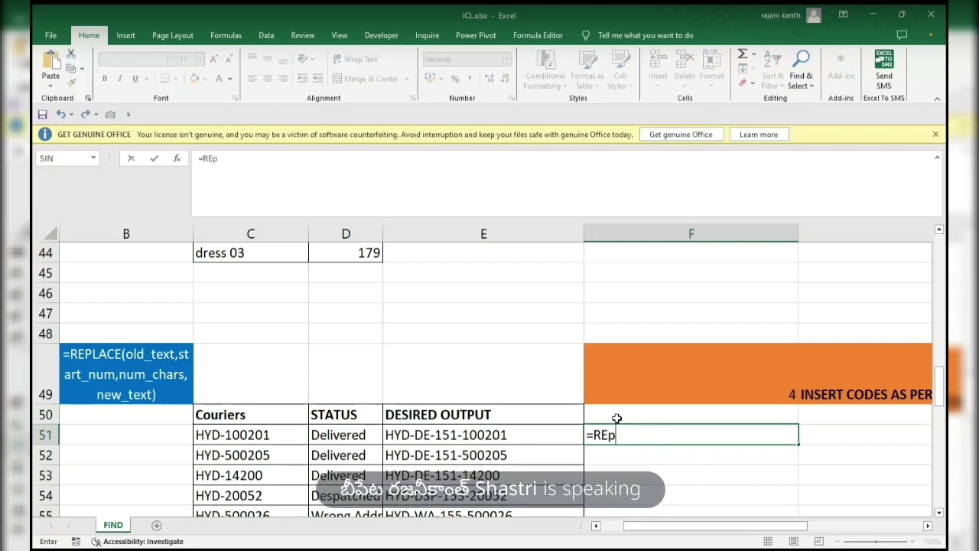
{"action": "key", "text": "Tab"}
{"action": "key", "text": "Left"}
{"action": "key", "text": "Left"}
{"action": "key", "text": "Left"}
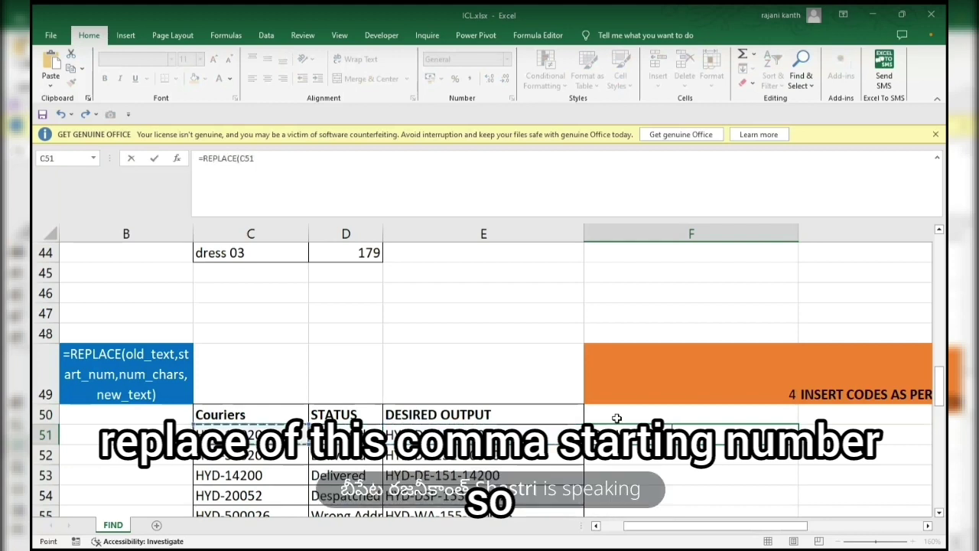
{"action": "type", "text": ","}
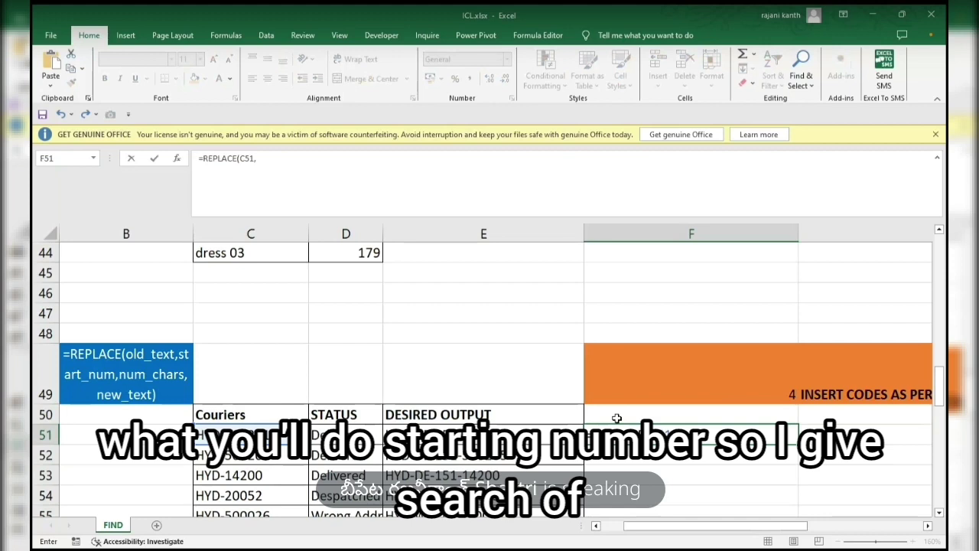
- Nest SEARCH("-",C51) as the start number of F51's REPLACE formula
{"action": "type", "text": "se"}
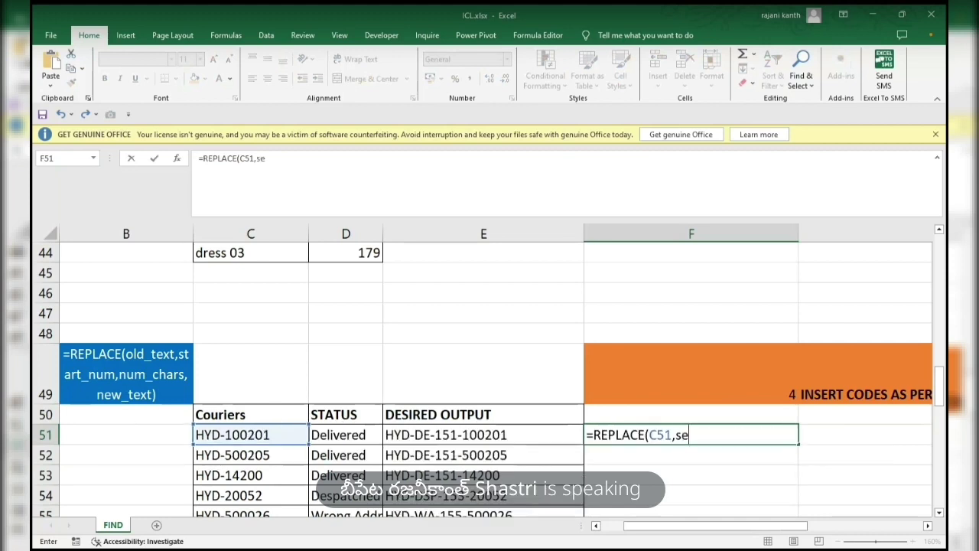
{"action": "type", "text": "arch"}
{"action": "key", "text": "Tab"}
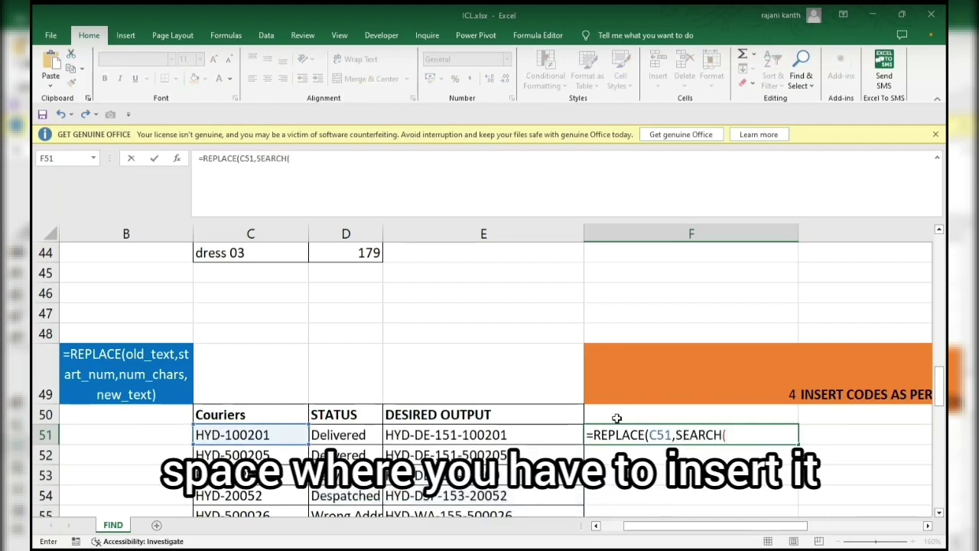
{"action": "type", "text": "\"-"}
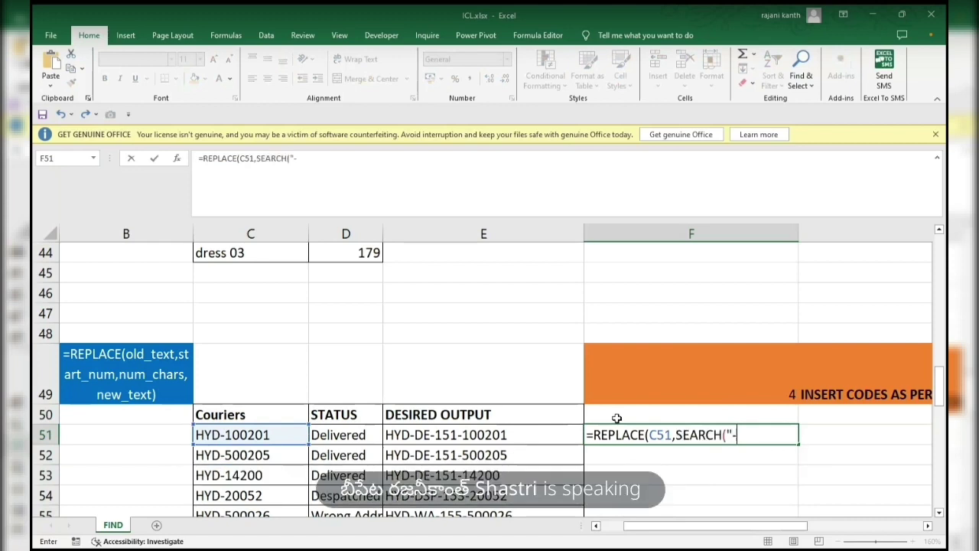
{"action": "type", "text": "\","}
{"action": "key", "text": "Left"}
{"action": "key", "text": "Left"}
{"action": "key", "text": "Left"}
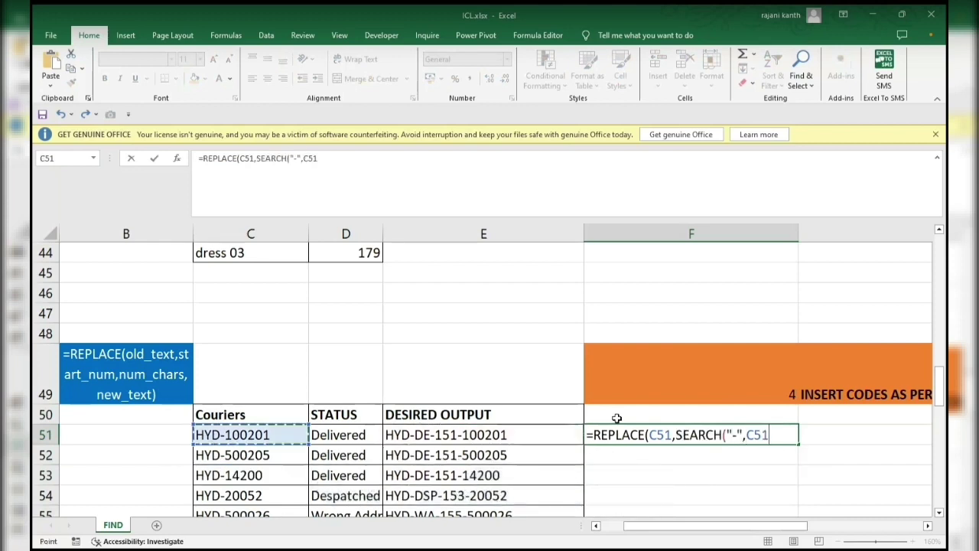
{"action": "type", "text": ")"}
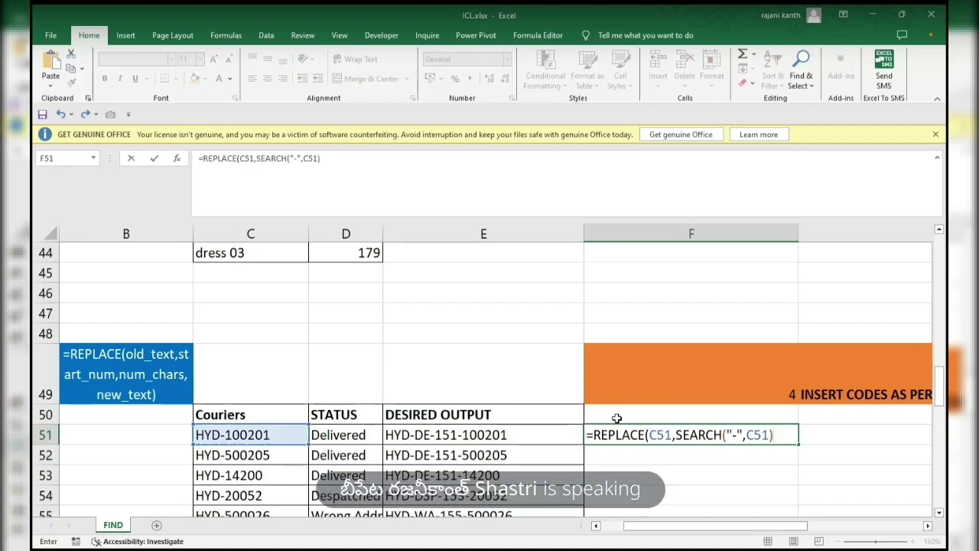
{"action": "type", "text": ","}
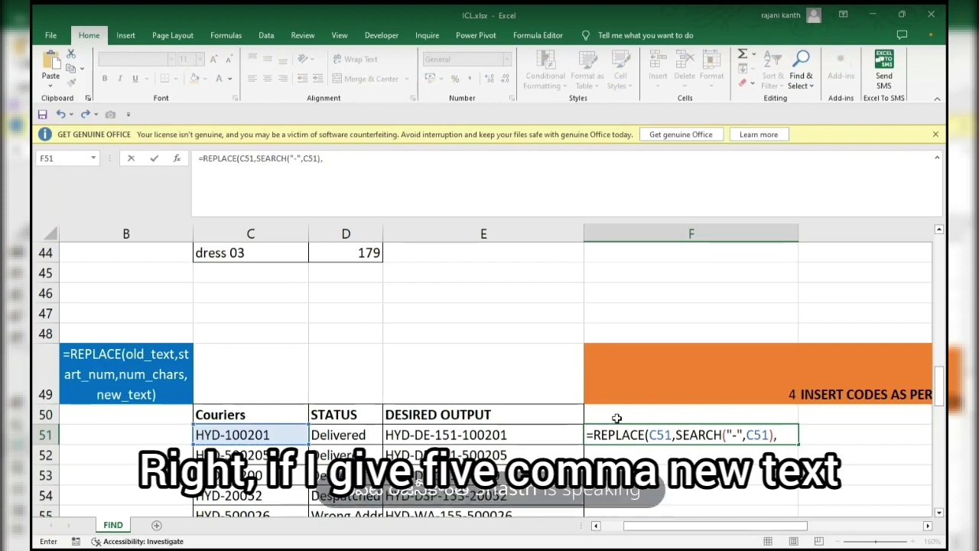
- Complete F51's REPLACE formula with 5 characters to replace and 1 as the new text, and enter it
{"action": "type", "text": "5,"}
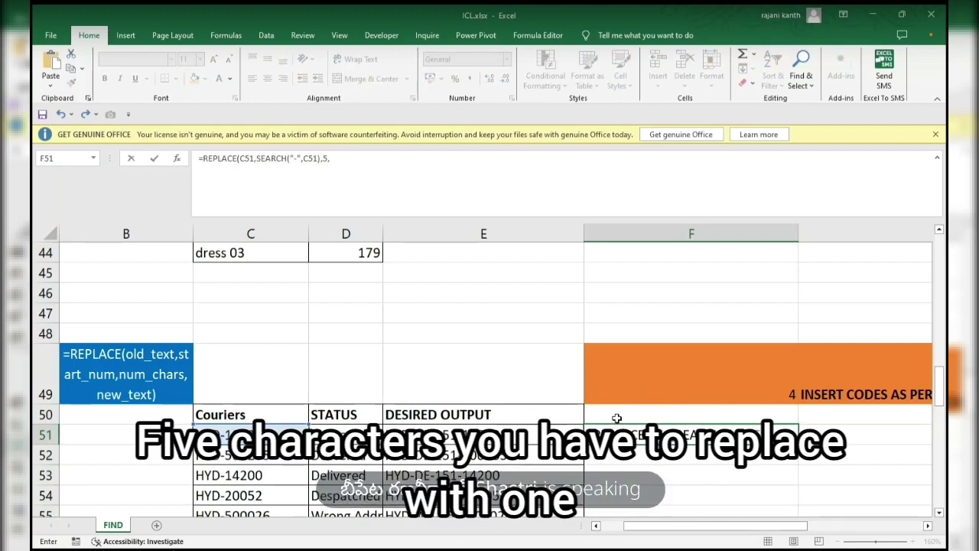
{"action": "type", "text": "1)"}
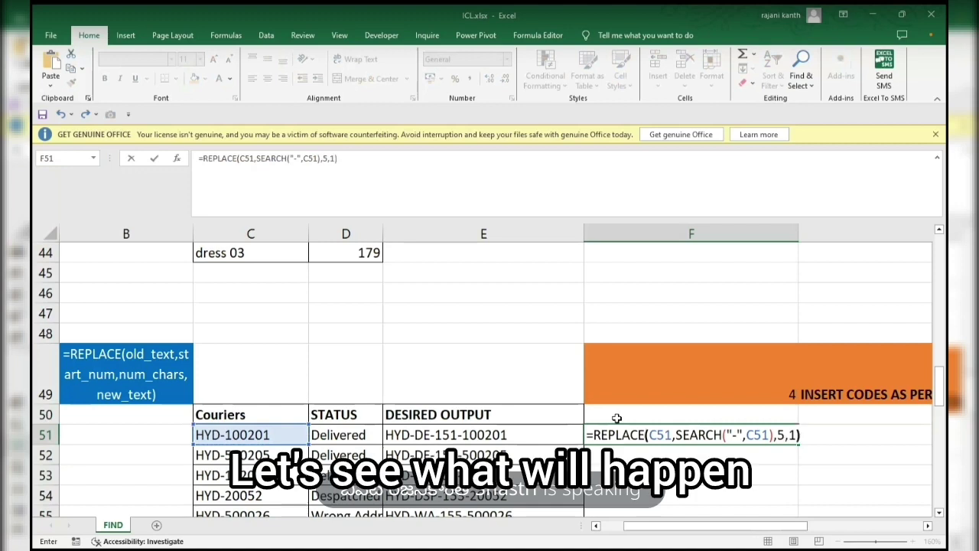
{"action": "key", "text": "Return"}
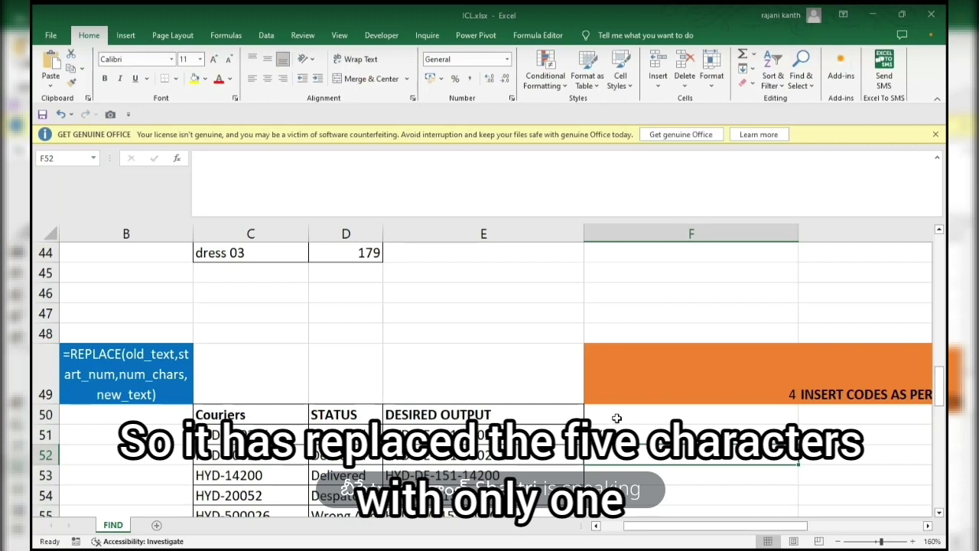
- Set the number of characters replaced in F51's REPLACE formula to 2 and enter it
{"action": "key", "text": "Up"}
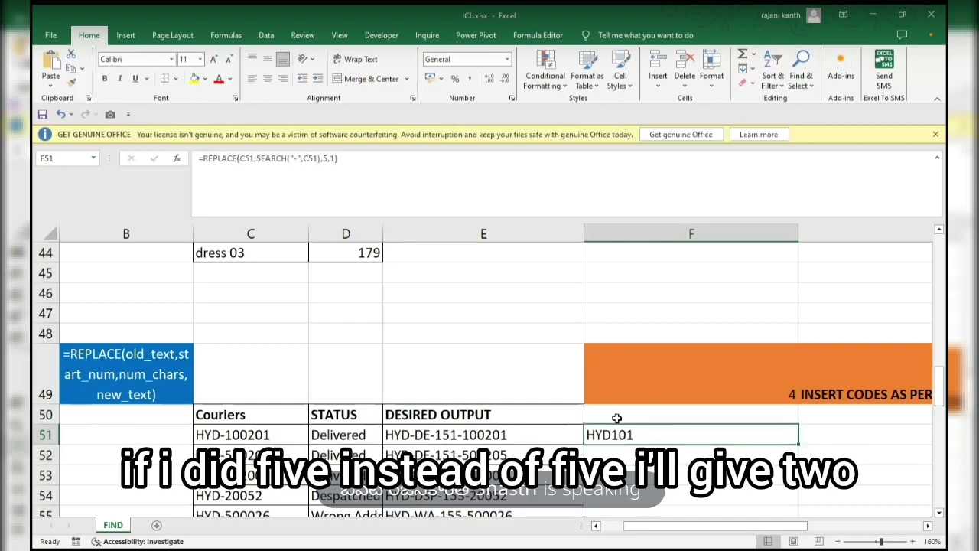
{"action": "key", "text": "F2"}
{"action": "key", "text": "Left"}
{"action": "key", "text": "Left"}
{"action": "key", "text": "BackSpace"}
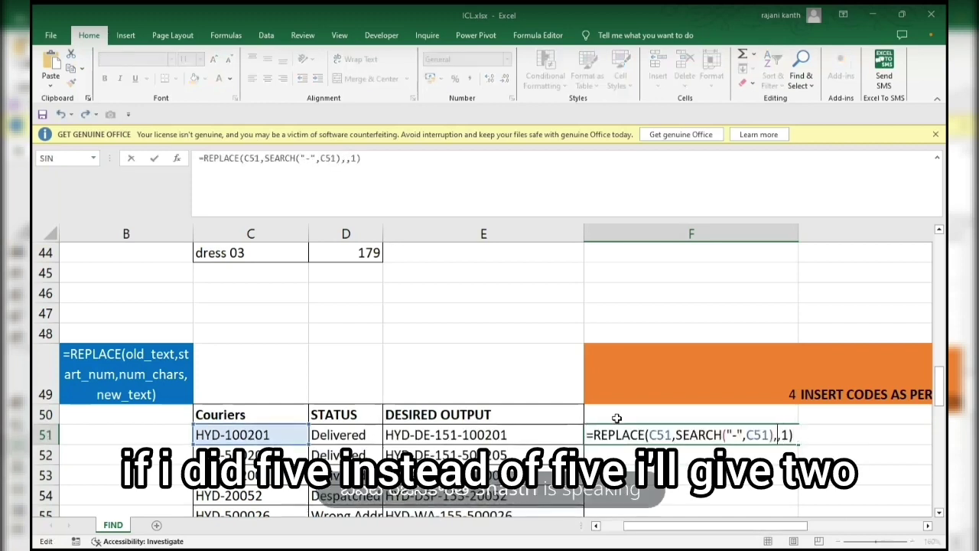
{"action": "type", "text": "2"}
{"action": "key", "text": "Return"}
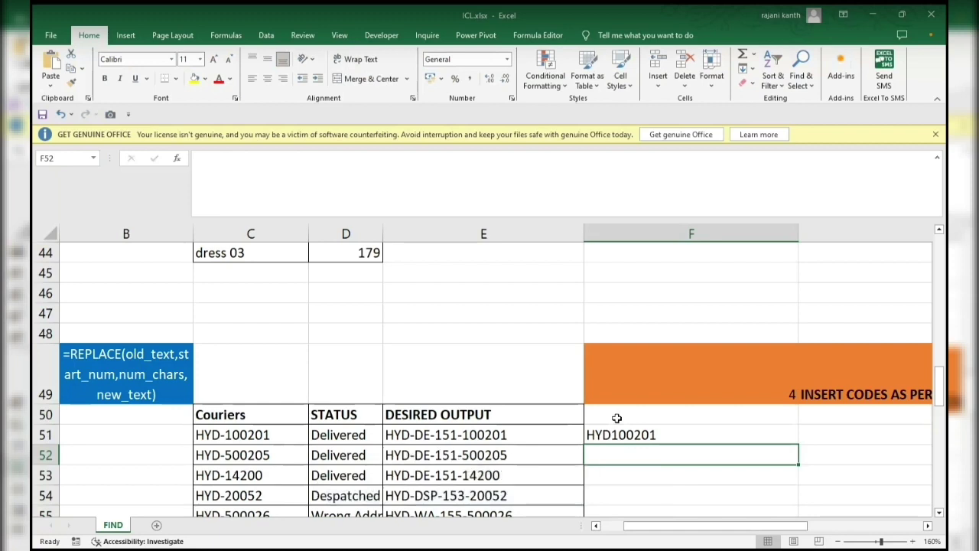
- Reopen F51's REPLACE formula for editing and set its number of characters to 0
{"action": "key", "text": "F2"}
{"action": "key", "text": "F2"}
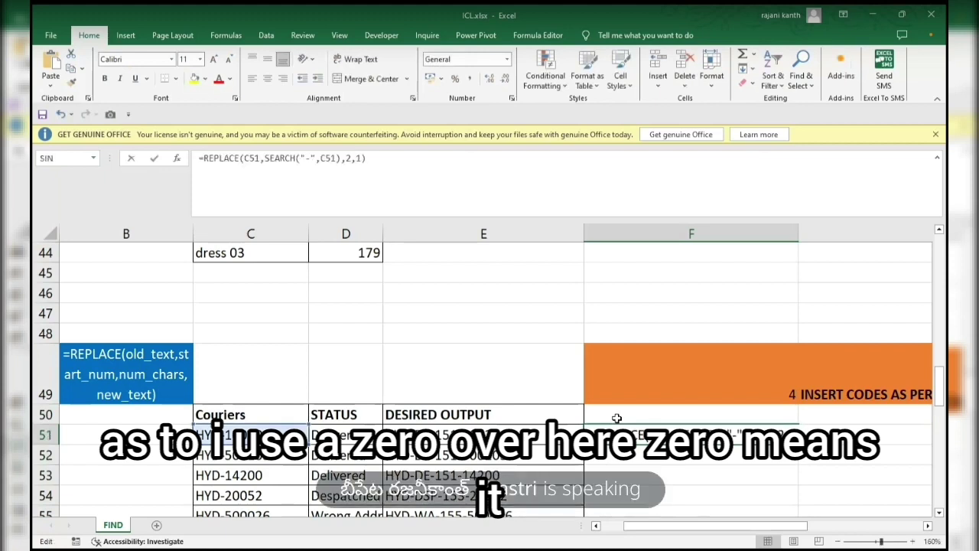
{"action": "key", "text": "BackSpace"}
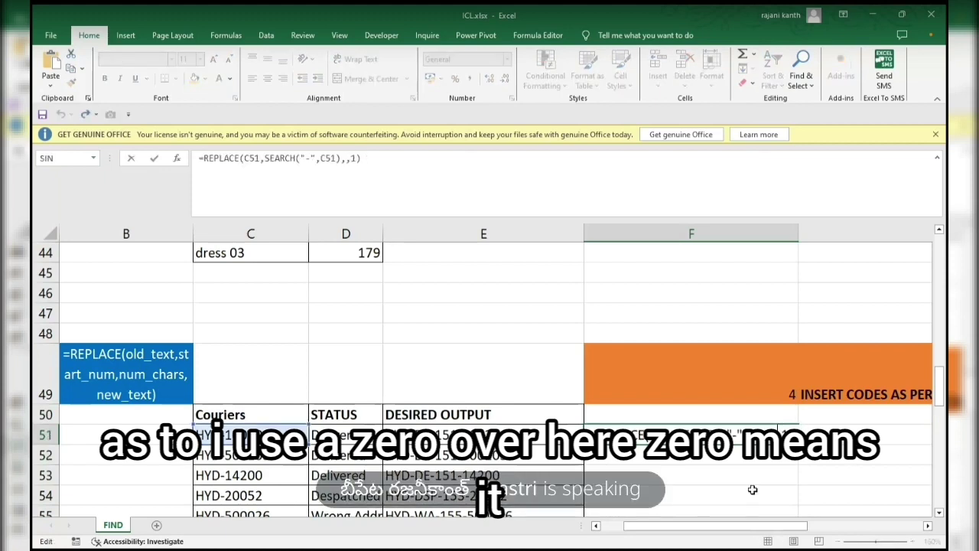
{"action": "type", "text": "0"}
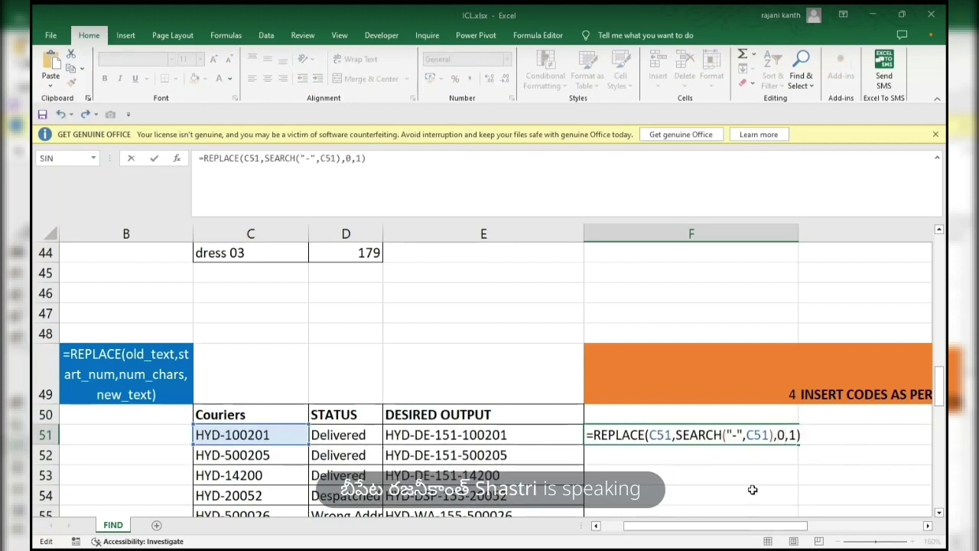
- Substitute a VLOOKUP with the status in D51 as lookup value for the new-text argument of F51's REPLACE formula
{"action": "key", "text": "BackSpace"}
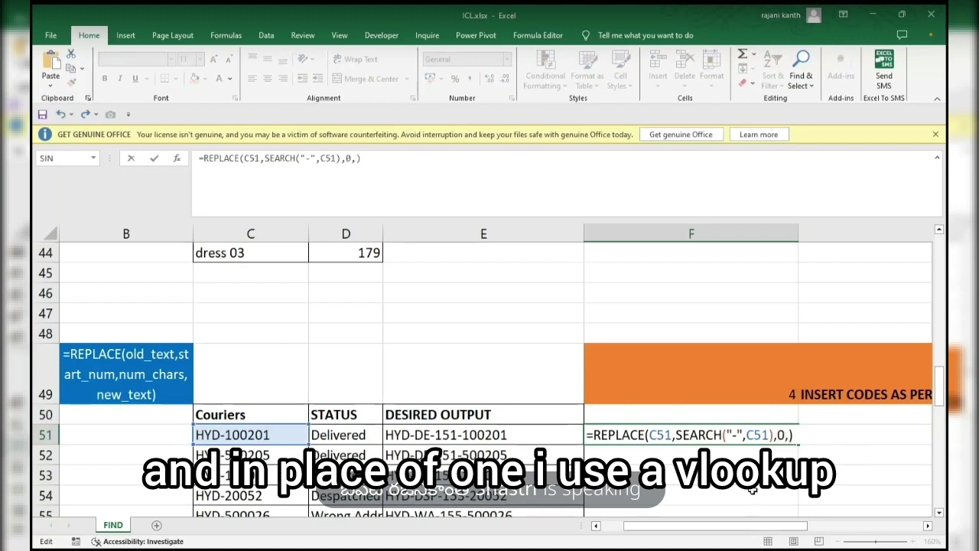
{"action": "type", "text": "vl"}
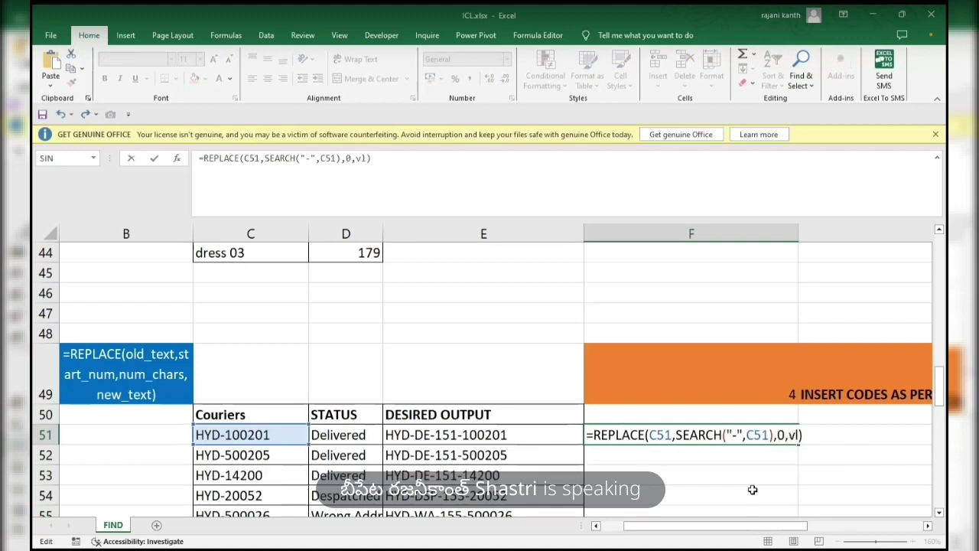
{"action": "key", "text": "Tab"}
{"action": "left_click", "coordinate": [273, 435]}
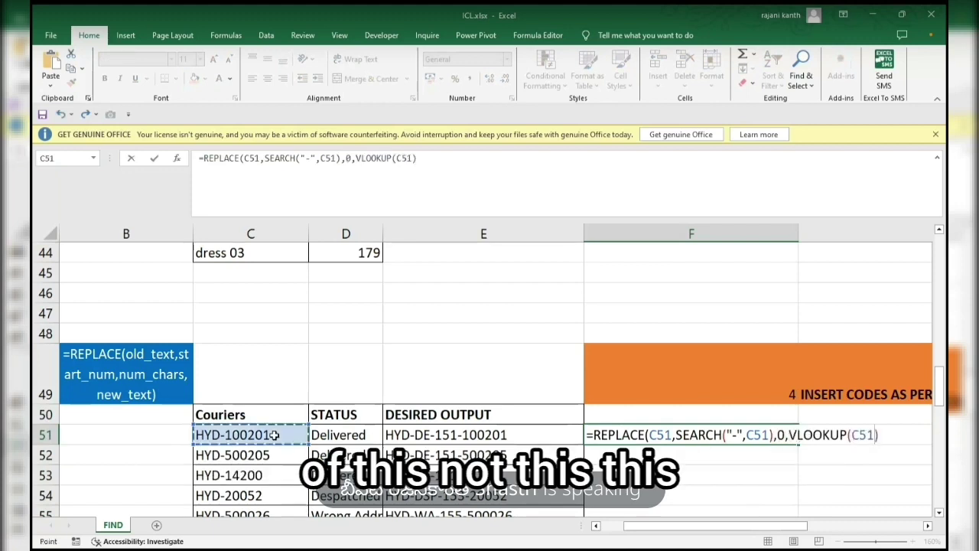
{"action": "left_click", "coordinate": [349, 435]}
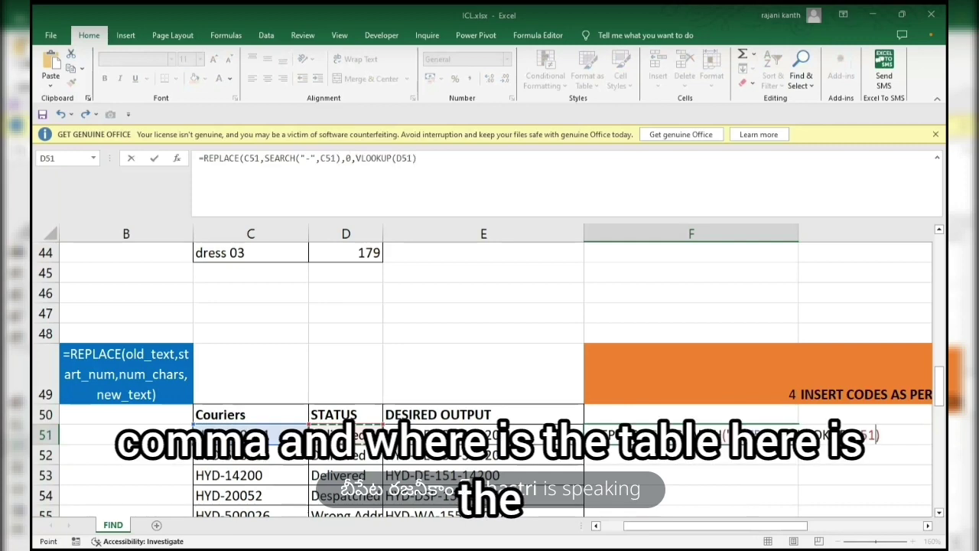
{"action": "type", "text": ","}
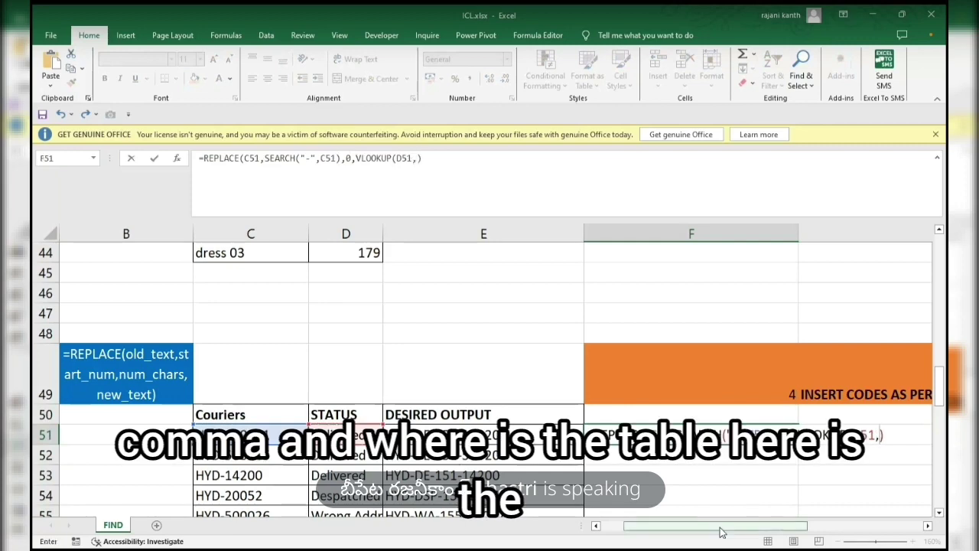
- Complete F51's VLOOKUP with the absolute status-code table $I$52:$J$56, column 2 and exact match 0, and enter the formula
{"action": "left_click_drag", "start_coordinate": [741, 525], "coordinate": [855, 530]}
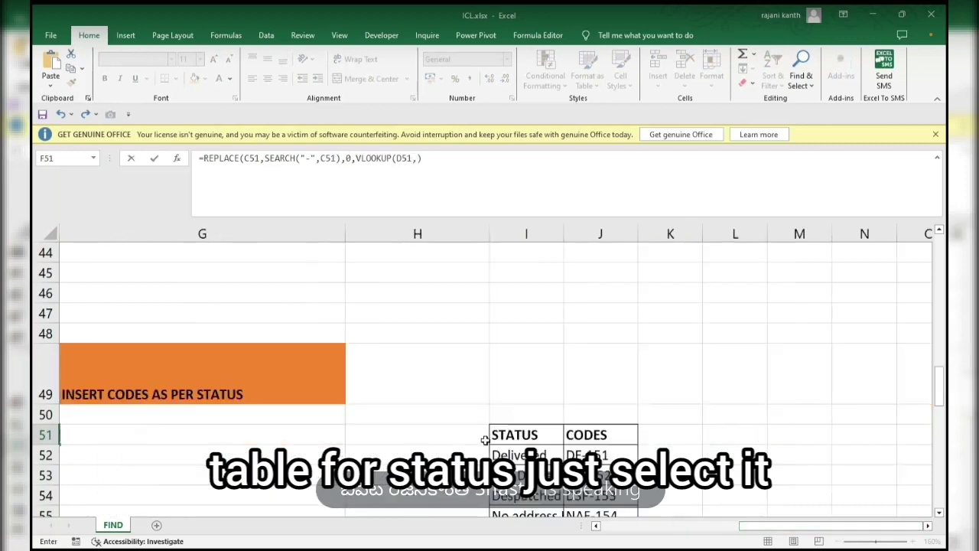
{"action": "left_click", "coordinate": [510, 455]}
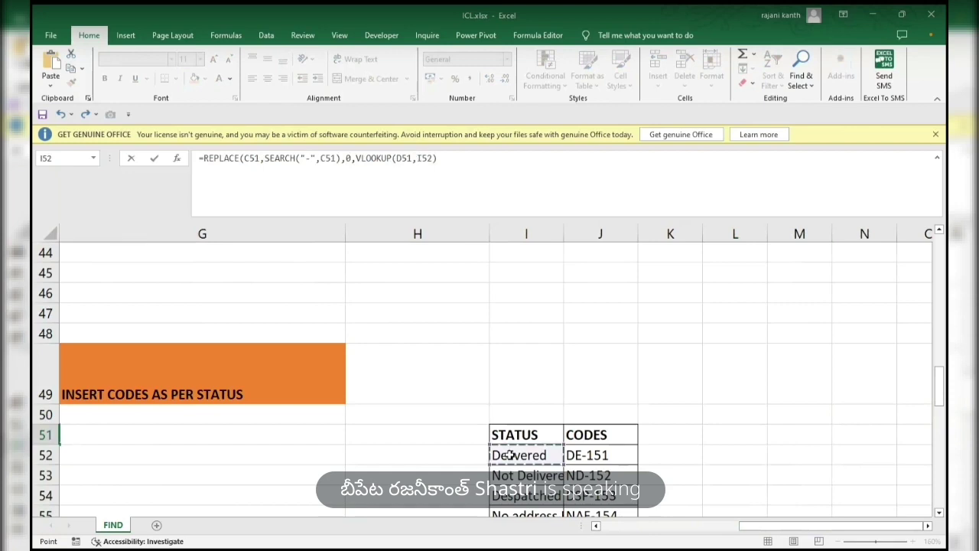
{"action": "left_click_drag", "start_coordinate": [509, 455], "coordinate": [600, 505]}
{"action": "key", "text": "F4"}
{"action": "type", "text": ",2,"}
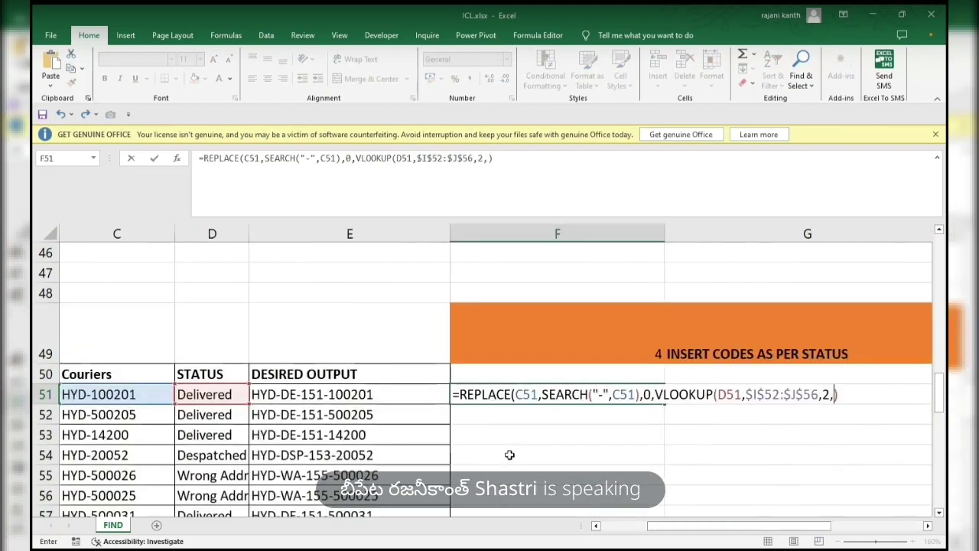
{"action": "type", "text": "0)"}
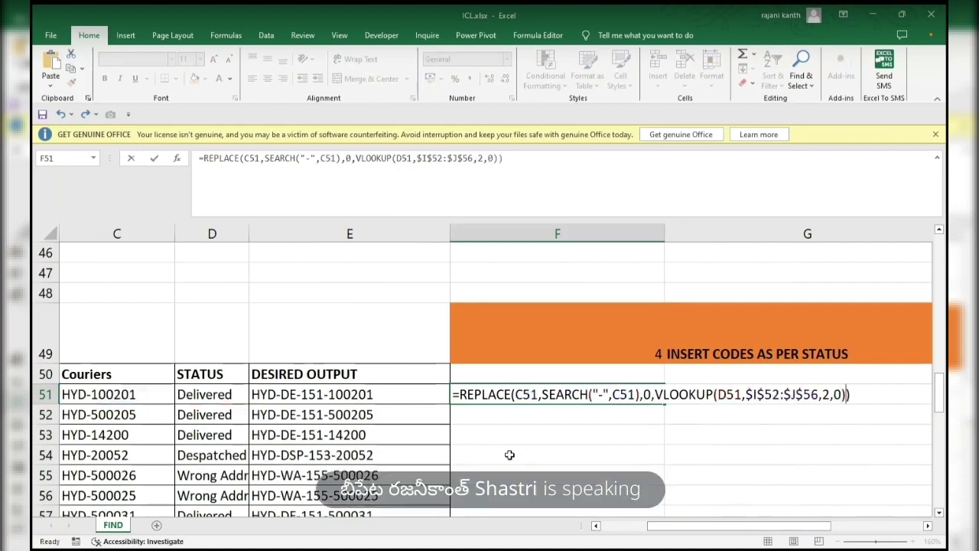
{"action": "key", "text": "Return"}
- Prefix the VLOOKUP in F51's REPLACE formula with "-"& and fill the formula down the courier rows
{"action": "left_click", "coordinate": [497, 398]}
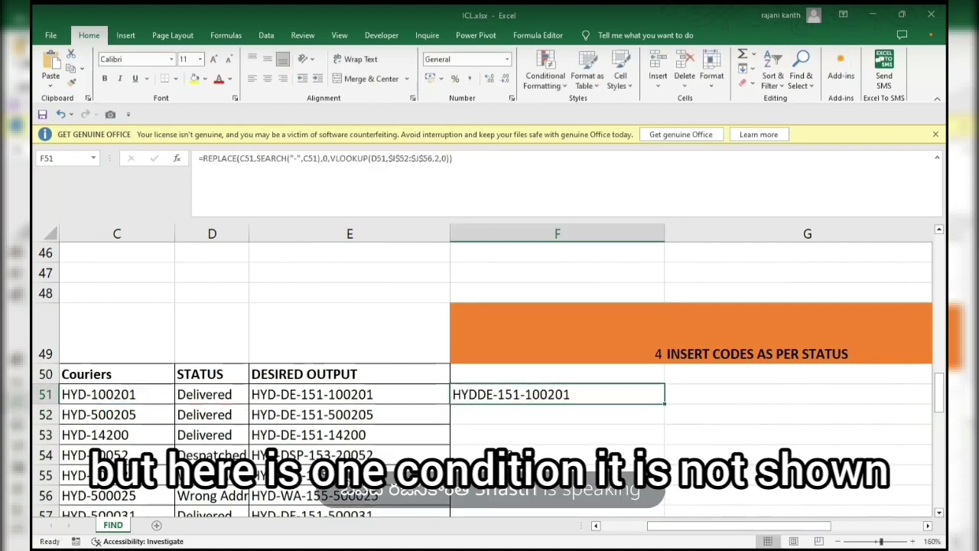
{"action": "double_click", "coordinate": [480, 395]}
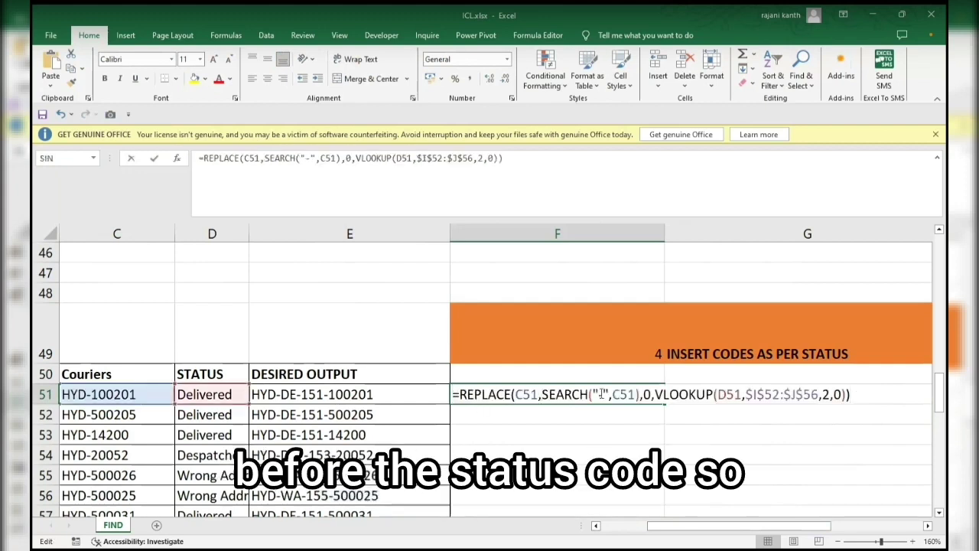
{"action": "type", "text": "\"-\""}
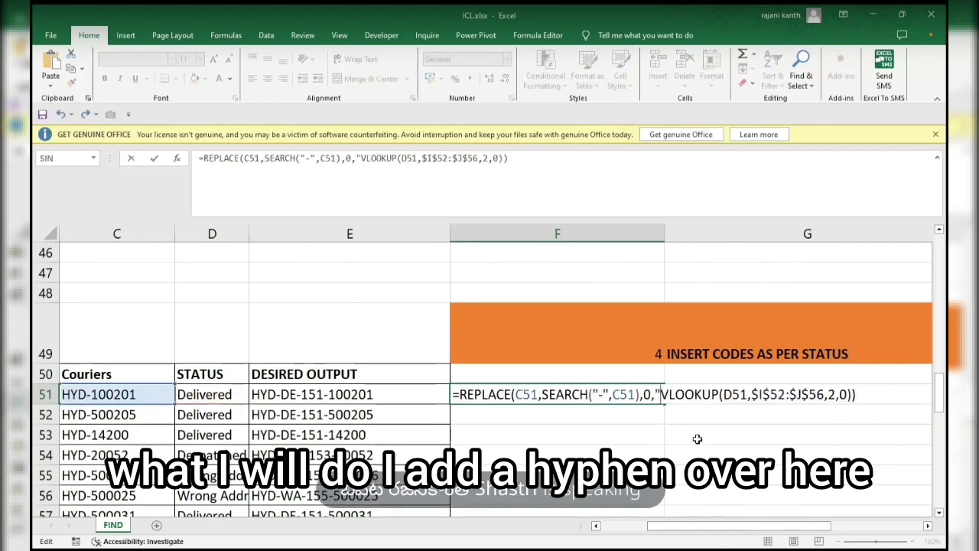
{"action": "type", "text": "&"}
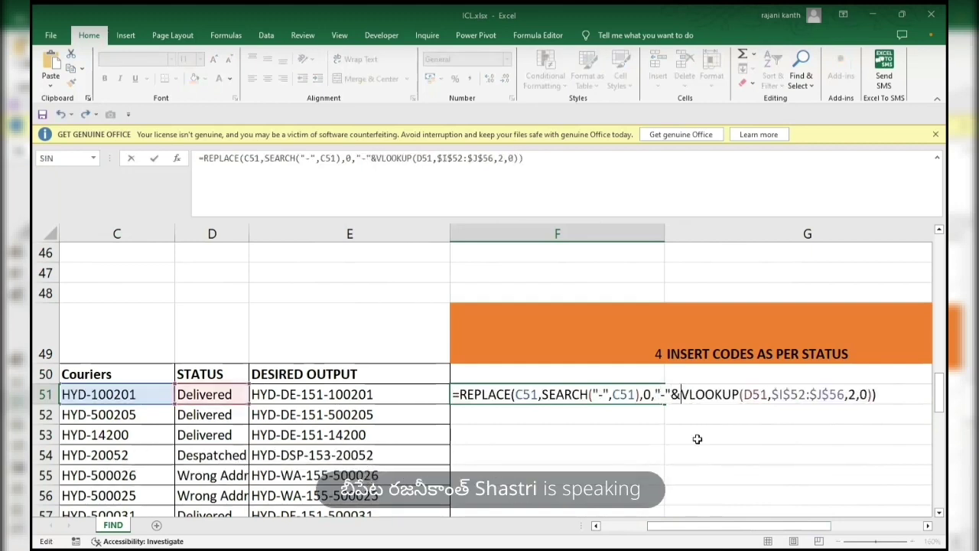
{"action": "key", "text": "ctrl+Return"}
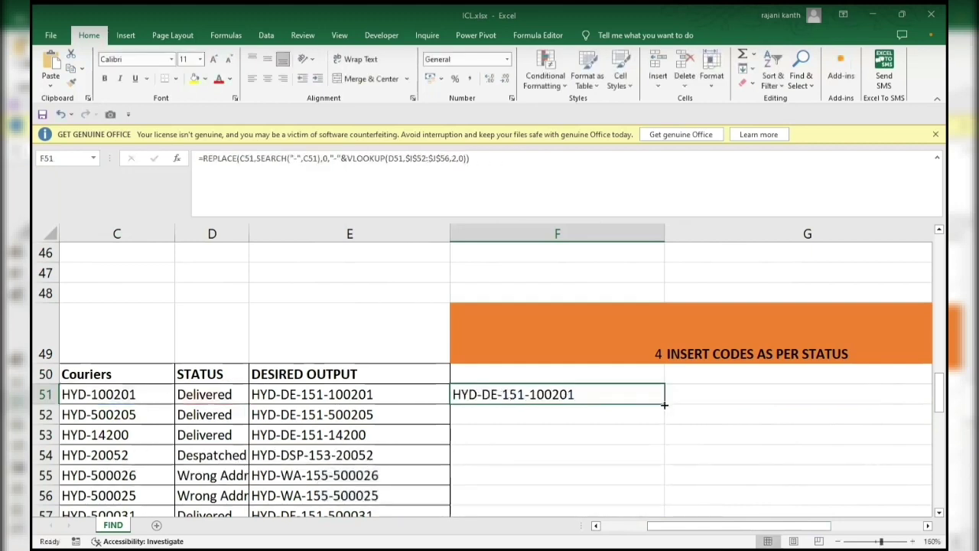
{"action": "left_click_drag", "start_coordinate": [664, 405], "coordinate": [664, 404]}
{"action": "double_click", "coordinate": [664, 404]}
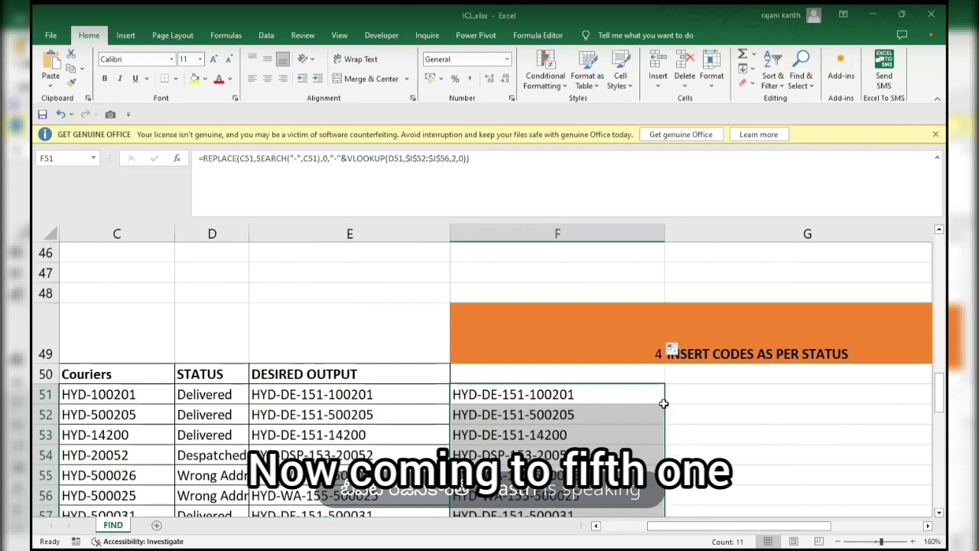
- Start a LARGE formula with a nested IF in F68, the first answer cell of the top 5 couriers task
{"action": "scroll", "coordinate": [663, 403], "scroll_direction": "down", "scroll_amount": 5}
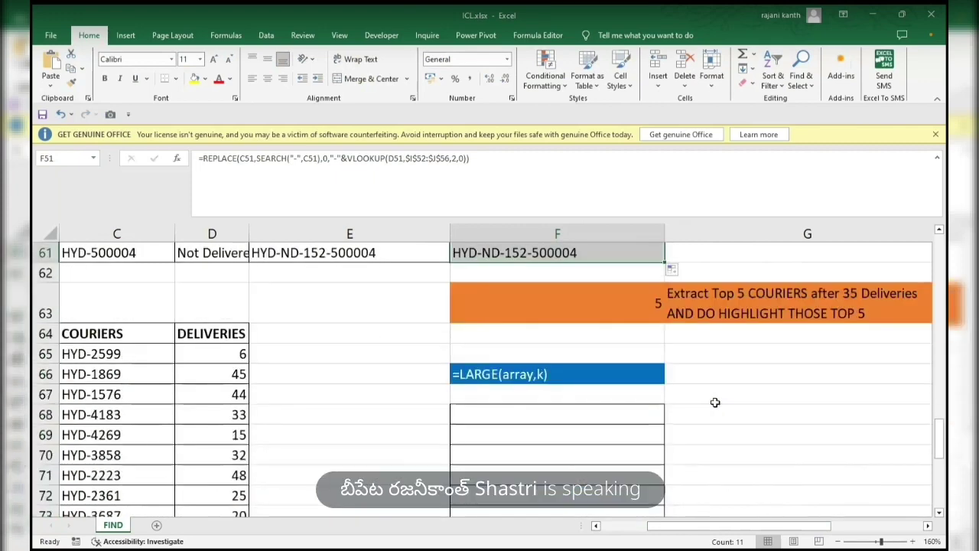
{"action": "left_click", "coordinate": [518, 412]}
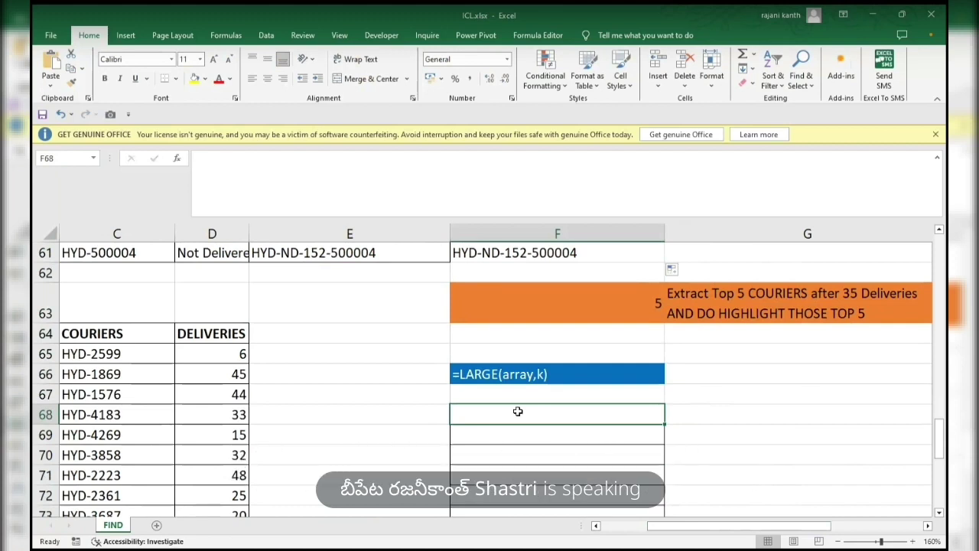
{"action": "type", "text": "=l"}
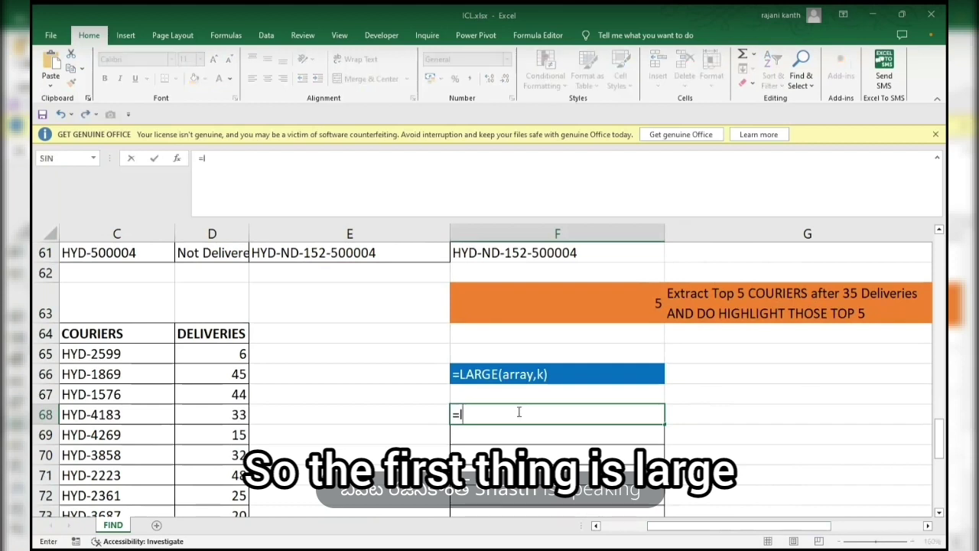
{"action": "type", "text": "arge"}
{"action": "key", "text": "Tab"}
{"action": "type", "text": "i"}
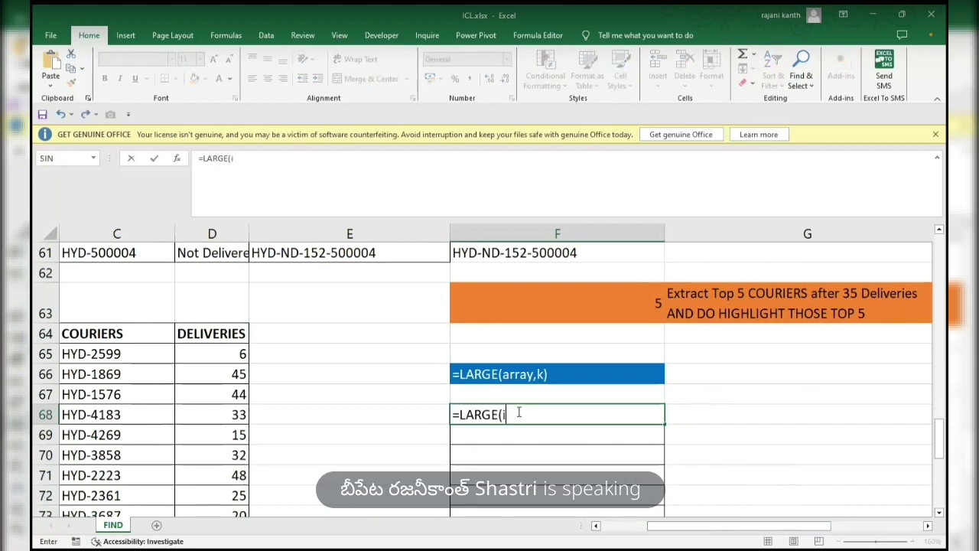
{"action": "type", "text": "f"}
{"action": "type", "text": "("}
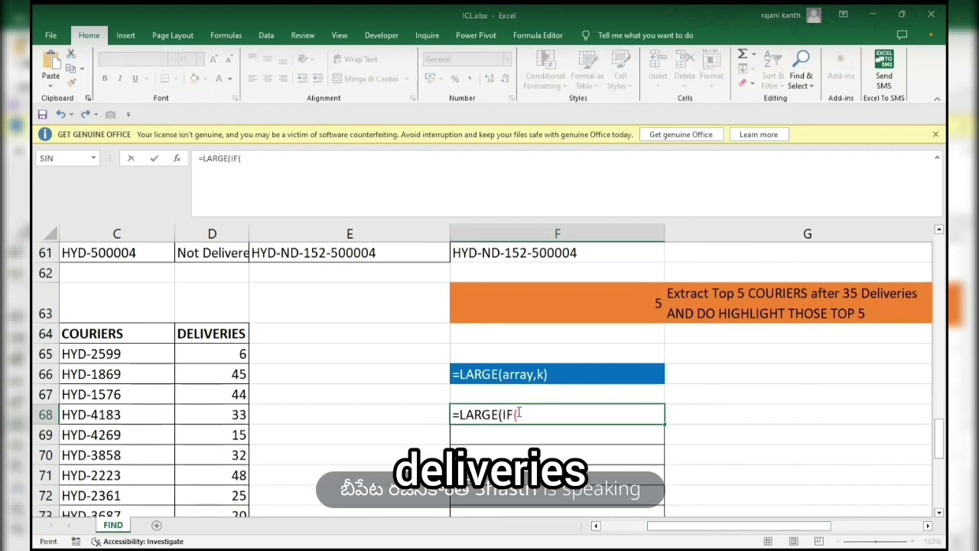
- Give the IF in F68 the condition $D$65:$D$89>35 and begin a ROW function as its true value
{"action": "key", "text": "Left"}
{"action": "key", "text": "Left"}
{"action": "key", "text": "Up"}
{"action": "key", "text": "Up"}
{"action": "key", "text": "Up"}
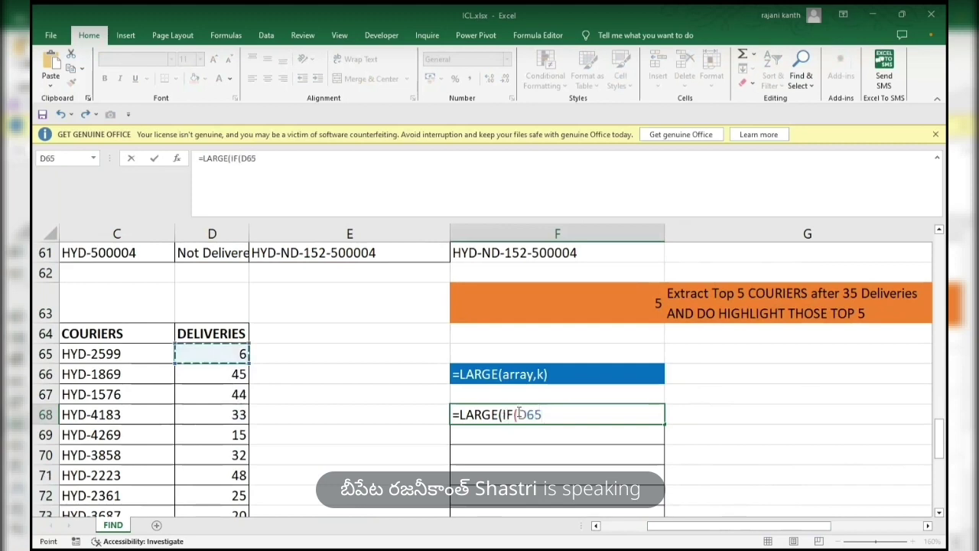
{"action": "key", "text": "ctrl+shift+Down"}
{"action": "key", "text": "F4"}
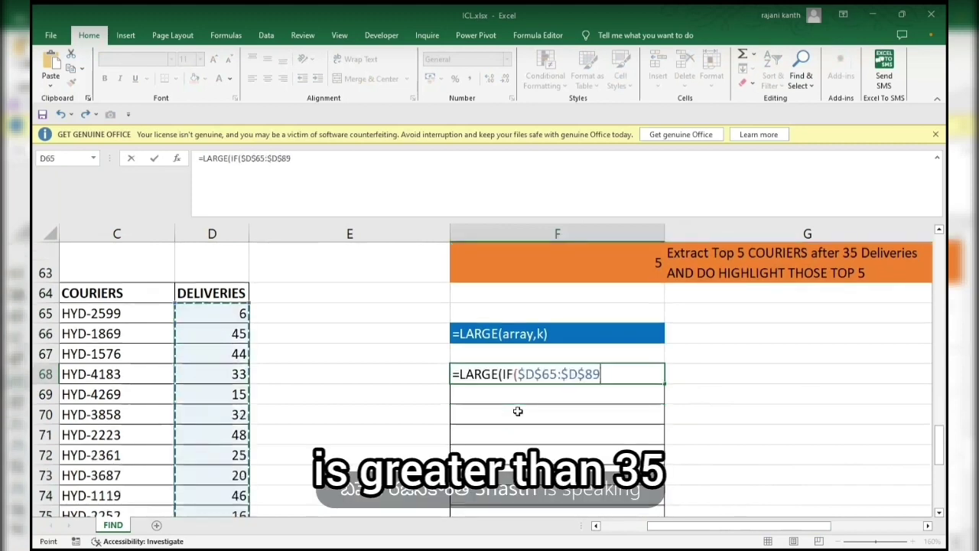
{"action": "type", "text": ">35"}
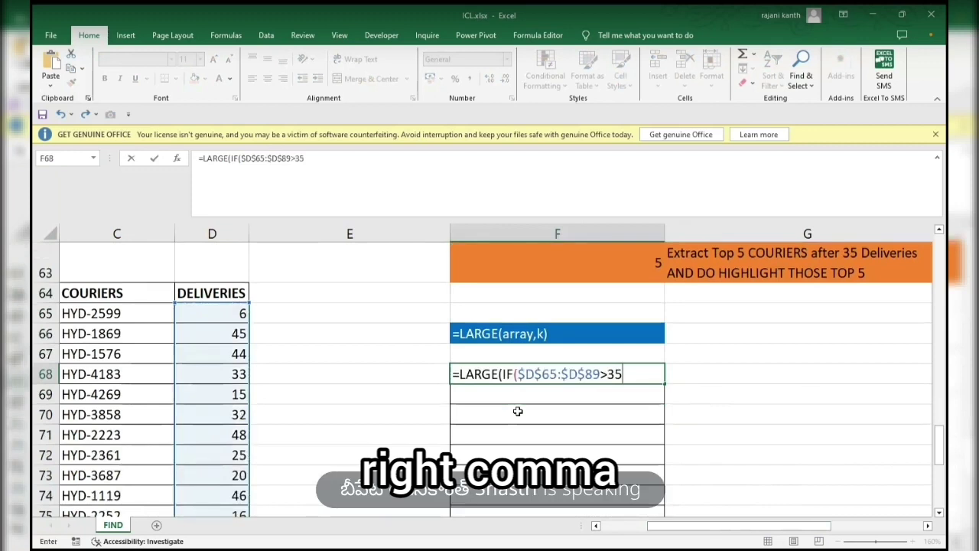
{"action": "type", "text": ","}
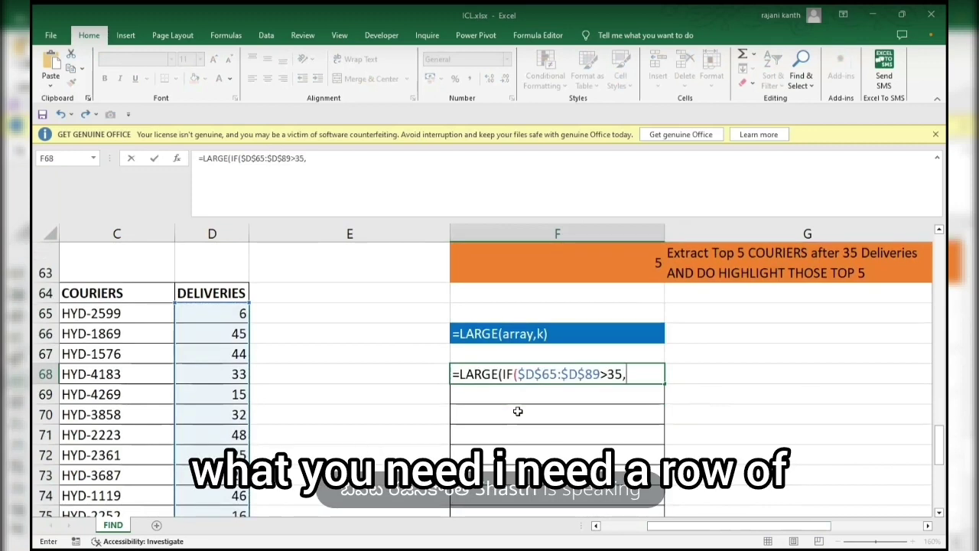
{"action": "type", "text": "row"}
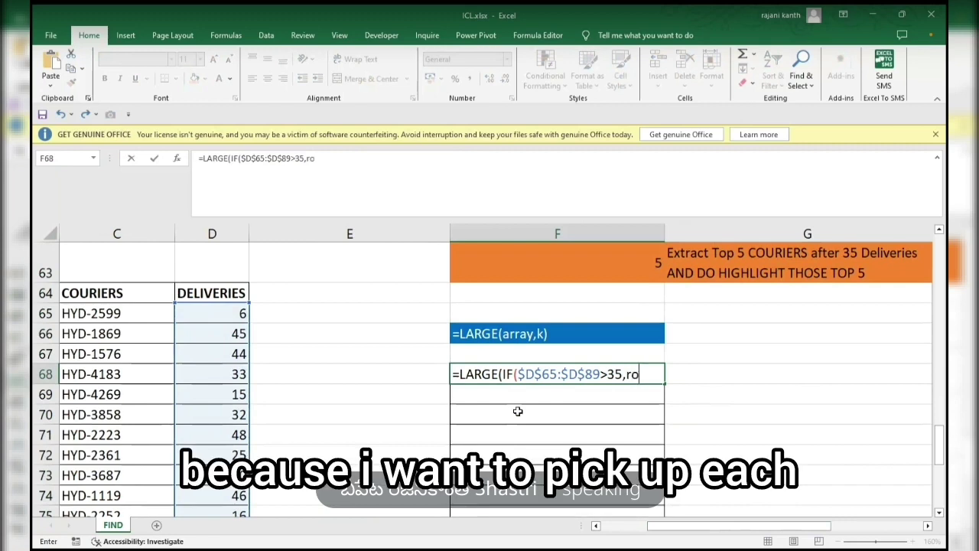
{"action": "key", "text": "Tab"}
{"action": "key", "text": "Left"}
{"action": "key", "text": "Left"}
{"action": "key", "text": "Left"}
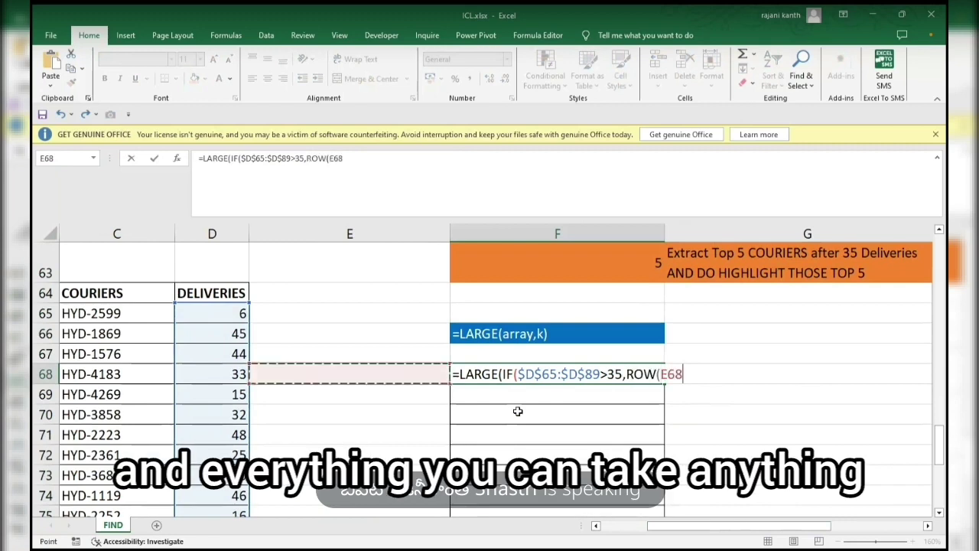
{"action": "key", "text": "Right"}
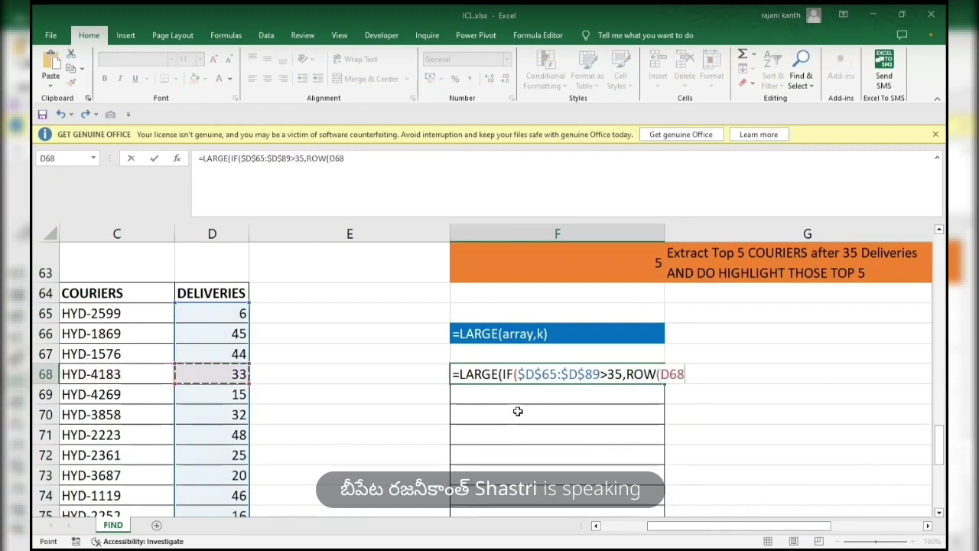
{"action": "key", "text": "Up"}
{"action": "key", "text": "Up"}
{"action": "key", "text": "Up"}
{"action": "key", "text": "Escape"}
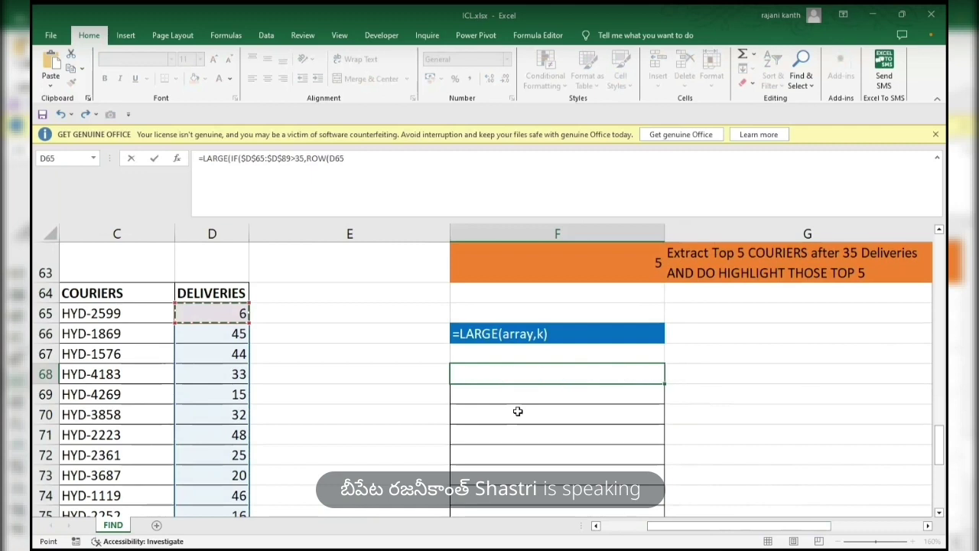
{"action": "key", "text": "BackSpace"}
{"action": "key", "text": "BackSpace"}
{"action": "key", "text": "BackSpace"}
{"action": "type", "text": ")"}
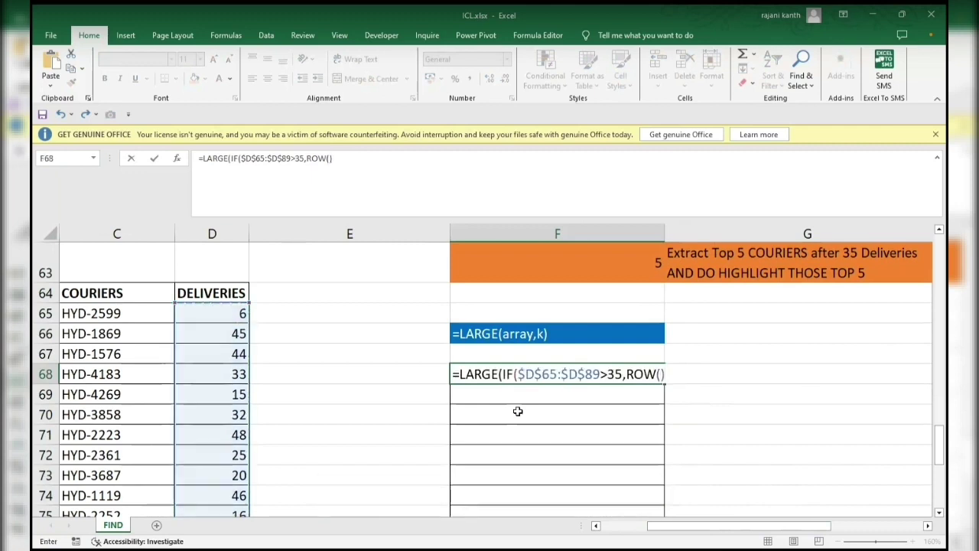
{"action": "key", "text": "BackSpace"}
- Give the ROW function in F68 the absolute deliveries range $D$65:$D$89, close it and add a minus sign
{"action": "key", "text": "Left"}
{"action": "key", "text": "Left"}
{"action": "key", "text": "Left"}
{"action": "key", "text": "Right"}
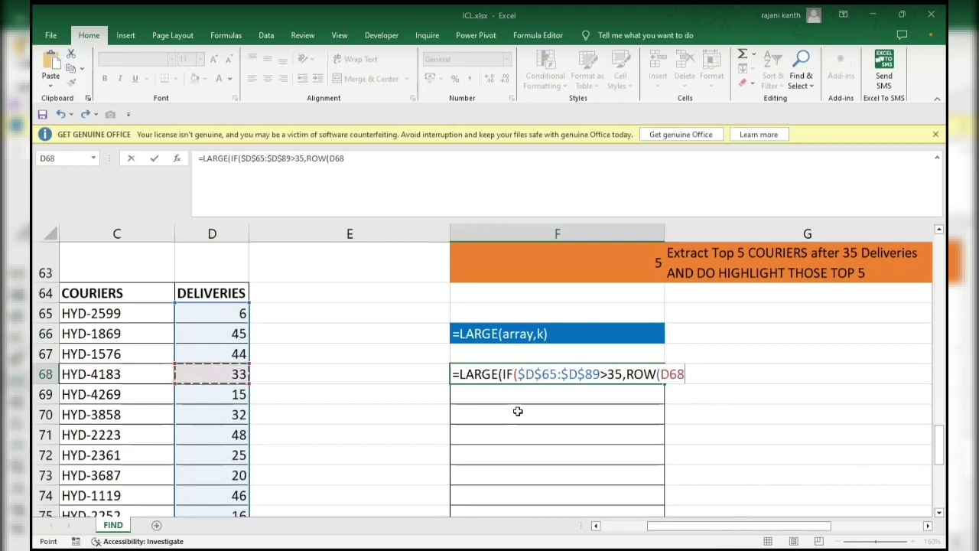
{"action": "key", "text": "Up"}
{"action": "key", "text": "Up"}
{"action": "key", "text": "Up"}
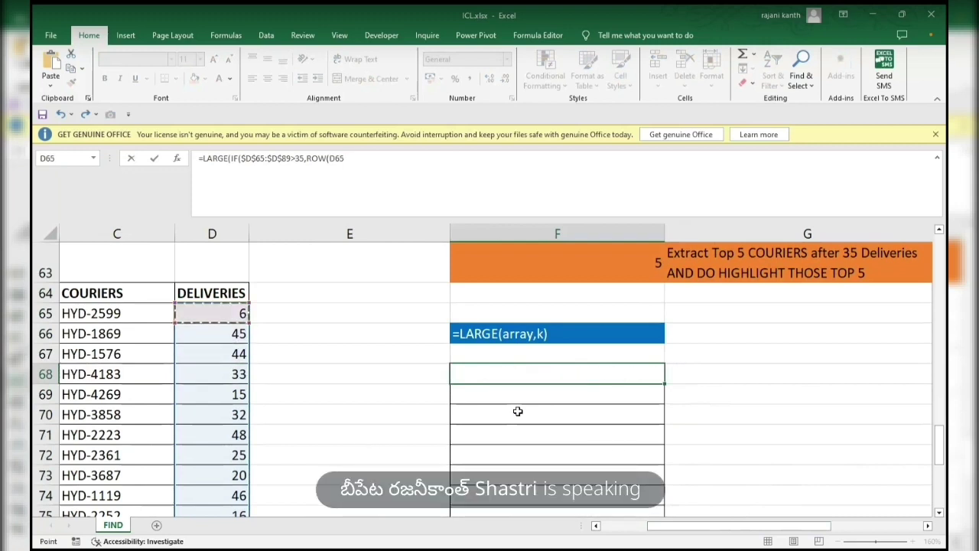
{"action": "key", "text": "ctrl+shift+Down"}
{"action": "key", "text": "F4"}
{"action": "type", "text": ")-"}
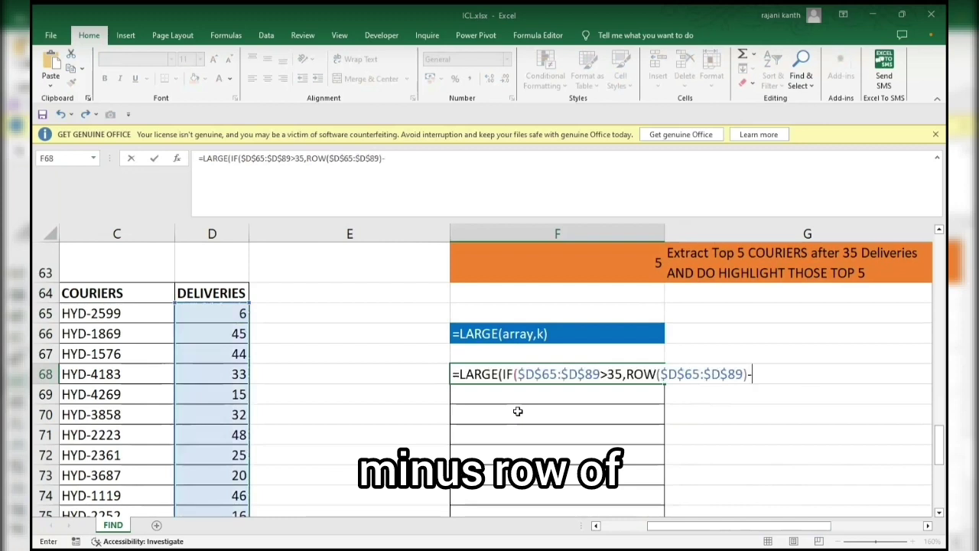
- Subtract ROW(D65) in F68's formula, add 1 and close the IF function
{"action": "type", "text": "row"}
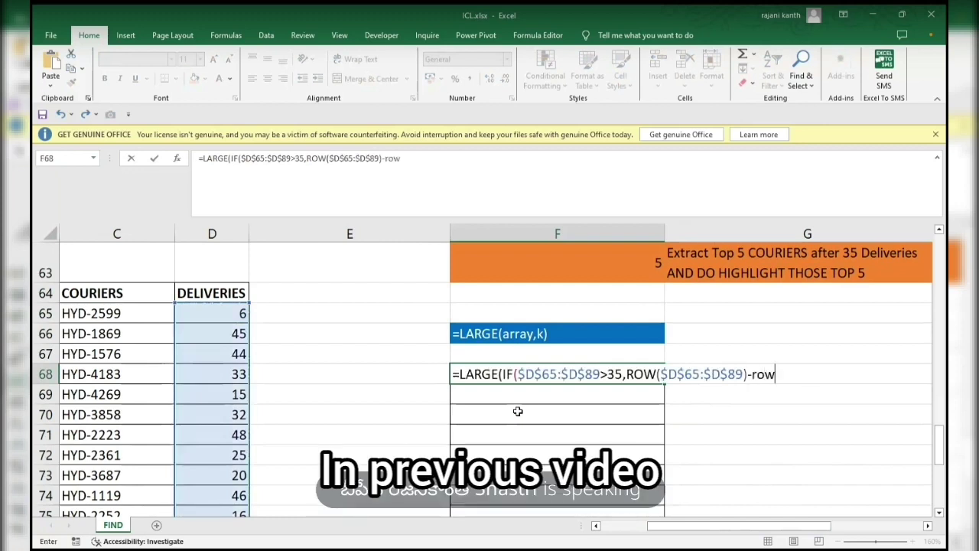
{"action": "key", "text": "Tab"}
{"action": "key", "text": "Left"}
{"action": "key", "text": "Left"}
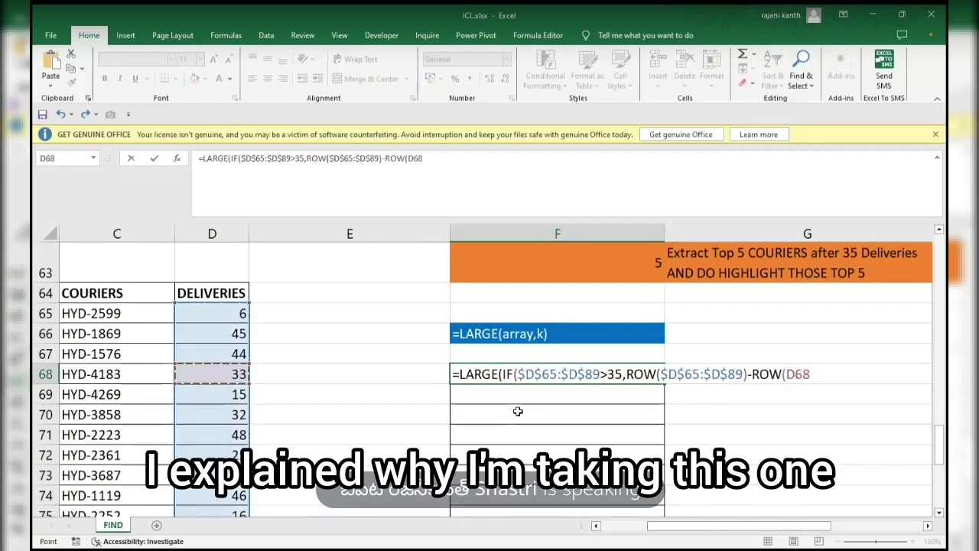
{"action": "key", "text": "Up"}
{"action": "key", "text": "Up"}
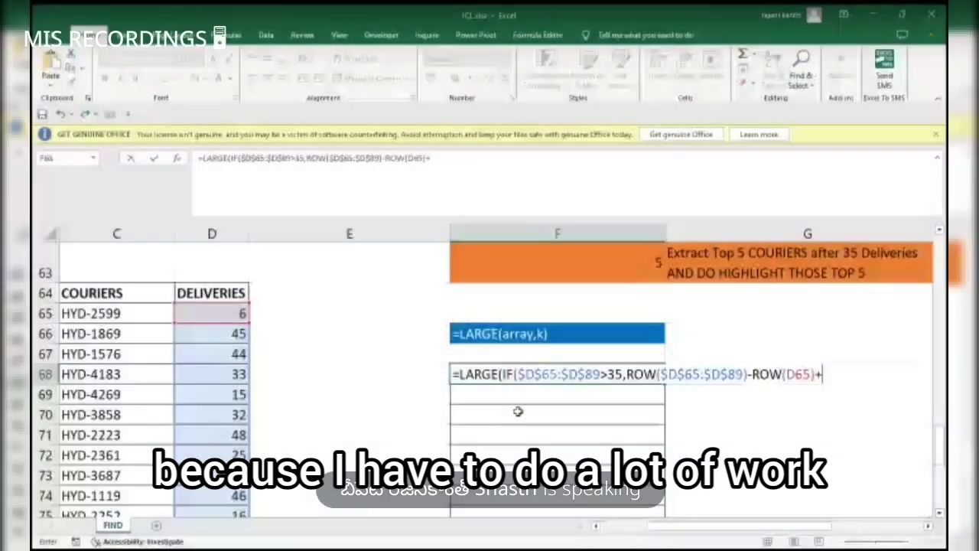
{"action": "type", "text": "1)"}
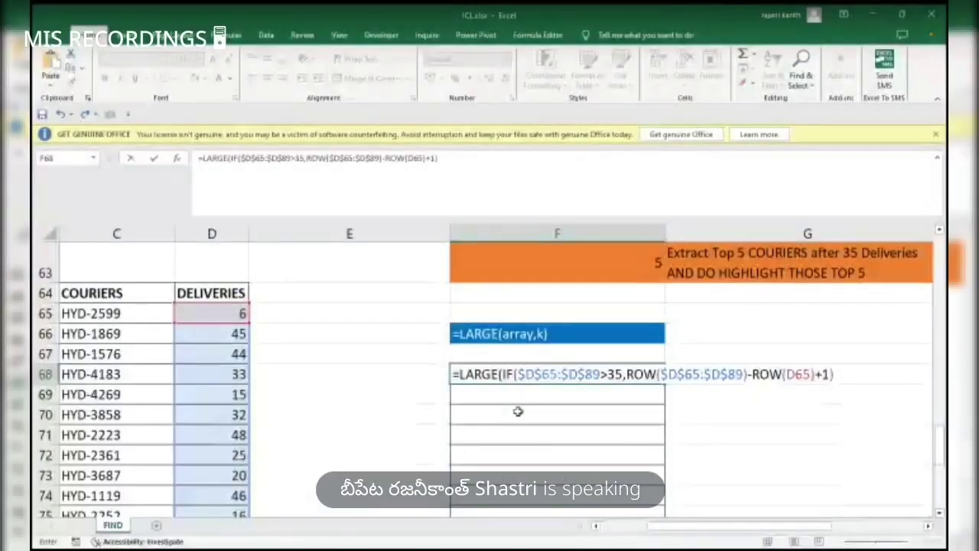
- Set k to 1 in F68's LARGE function and enter it as an array formula
{"action": "type", "text": ","}
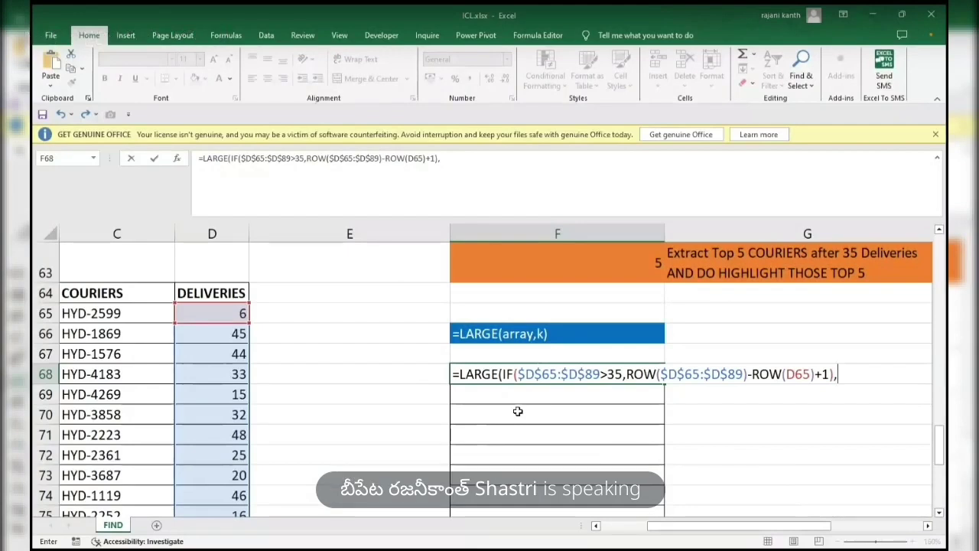
{"action": "type", "text": "1"}
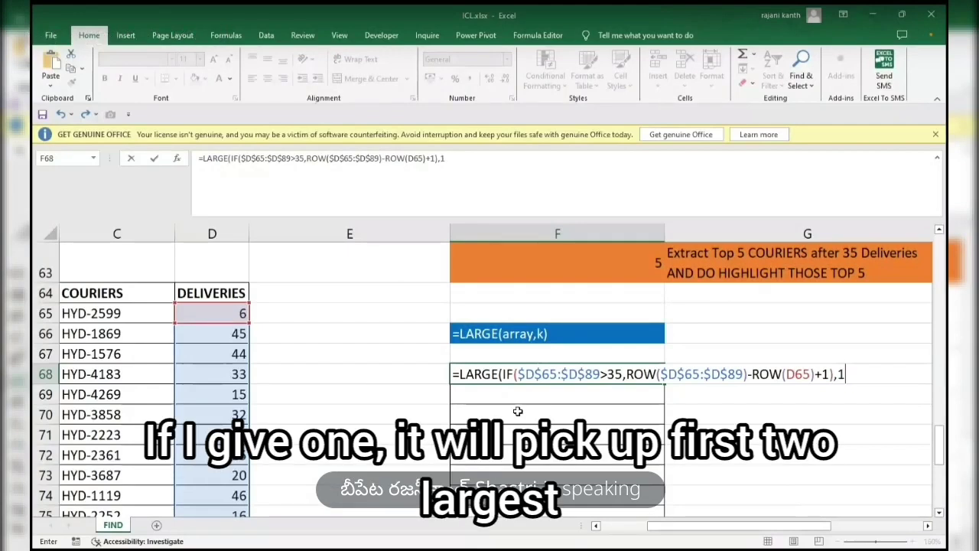
{"action": "type", "text": ")"}
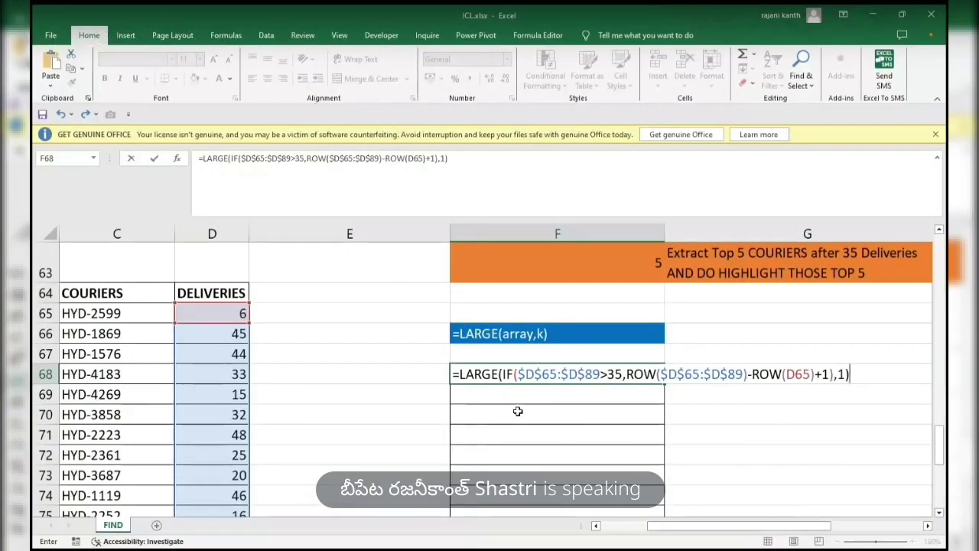
{"action": "key", "text": "ctrl+shift+Return"}
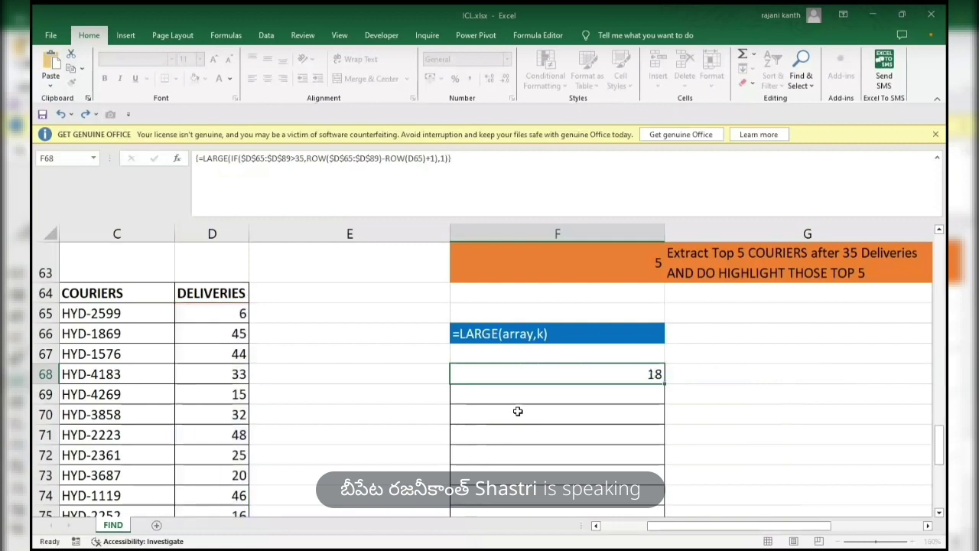
- Replace the fixed k of 1 in F68's LARGE function with ROWS(F$68:F68) and re-enter it as an array formula
{"action": "key", "text": "F2"}
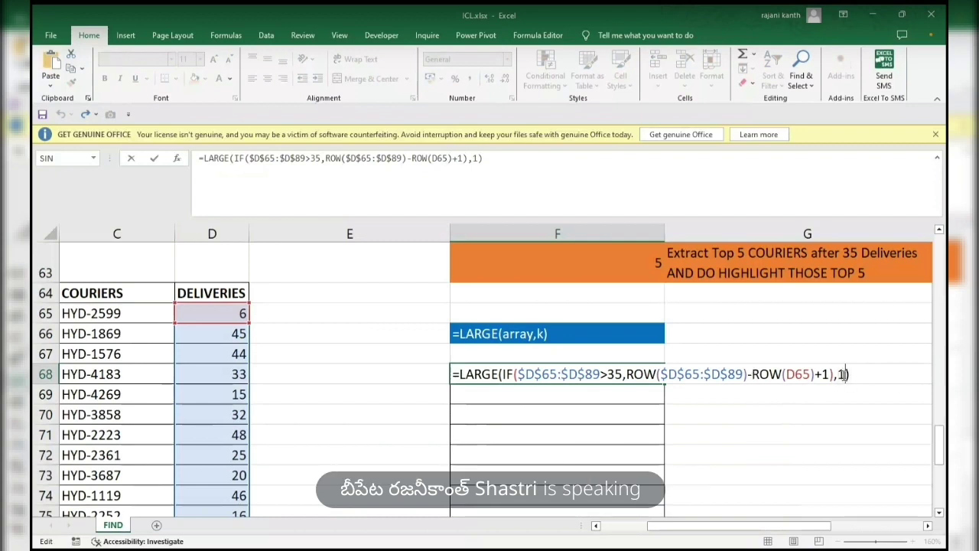
{"action": "double_click", "coordinate": [842, 374]}
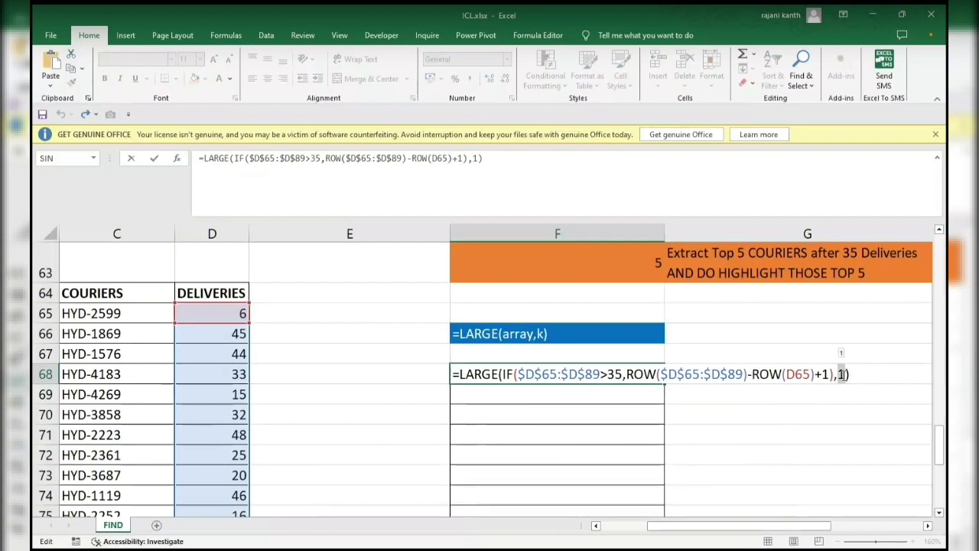
{"action": "type", "text": "rows"}
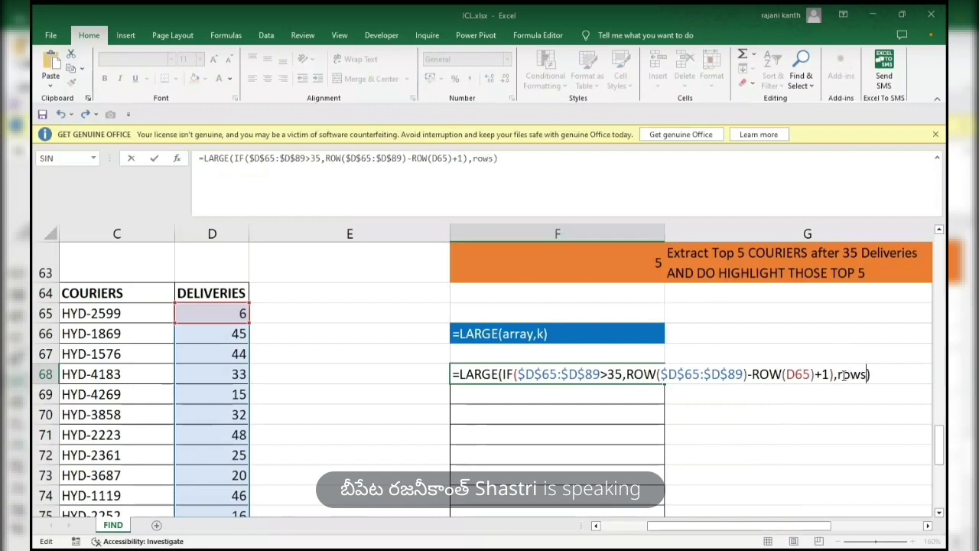
{"action": "key", "text": "Tab"}
{"action": "type", "text": "f"}
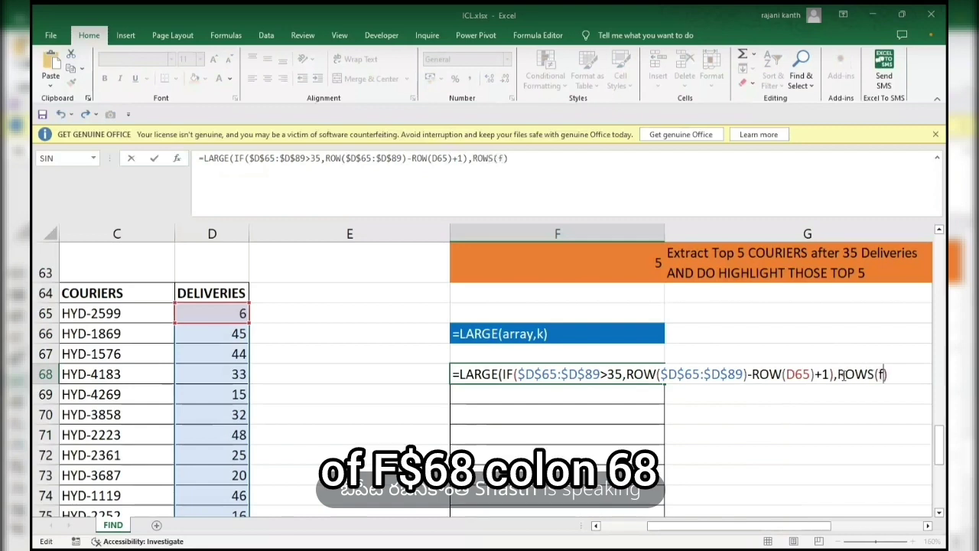
{"action": "type", "text": "$68:"}
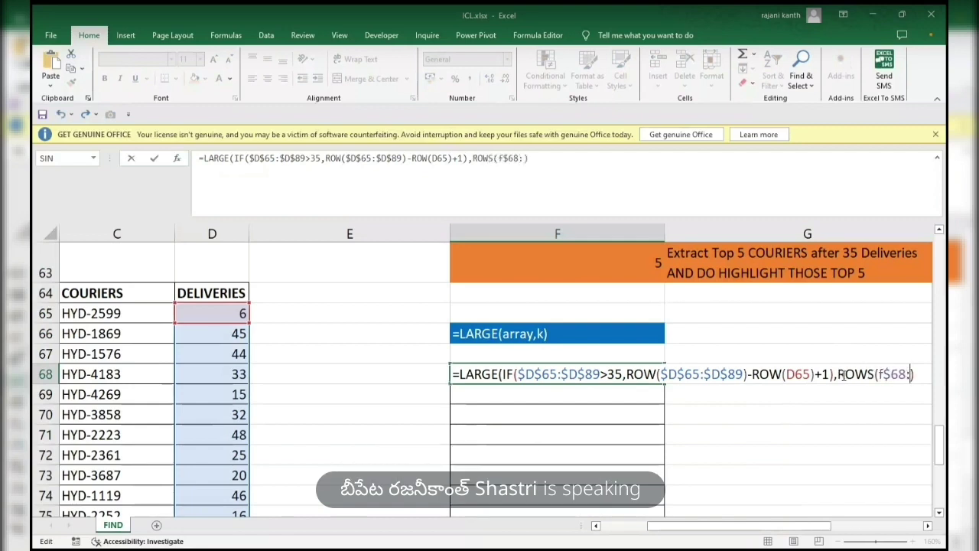
{"action": "type", "text": "6"}
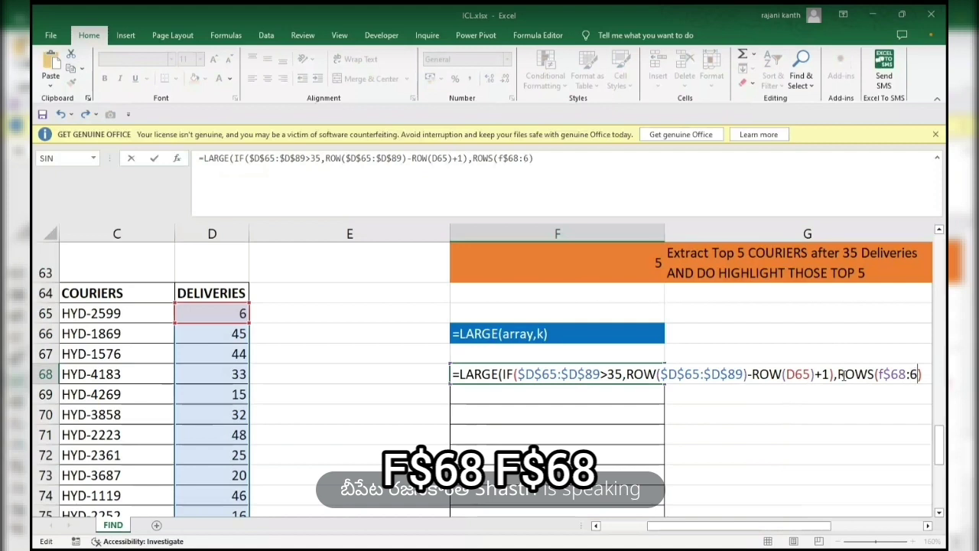
{"action": "key", "text": "BackSpace"}
{"action": "type", "text": "f68"}
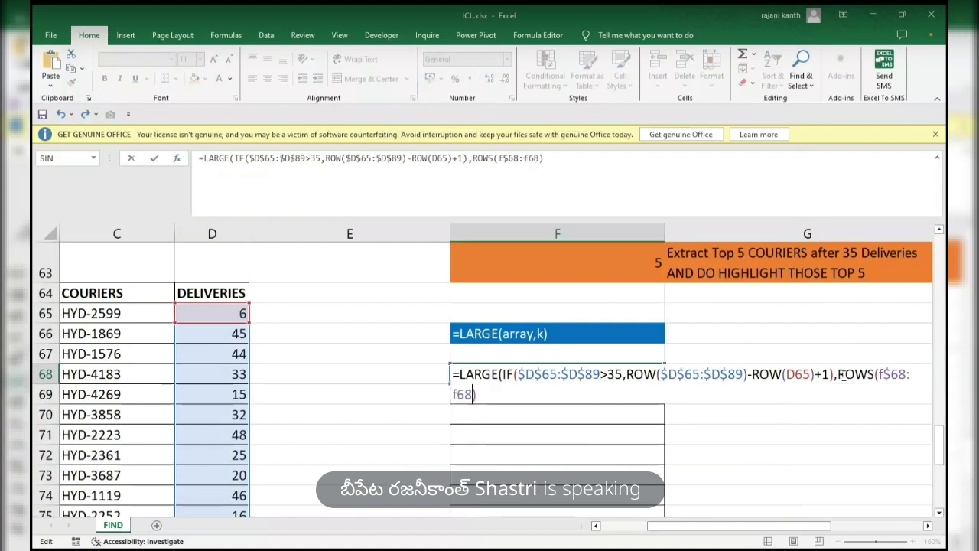
{"action": "type", "text": ")"}
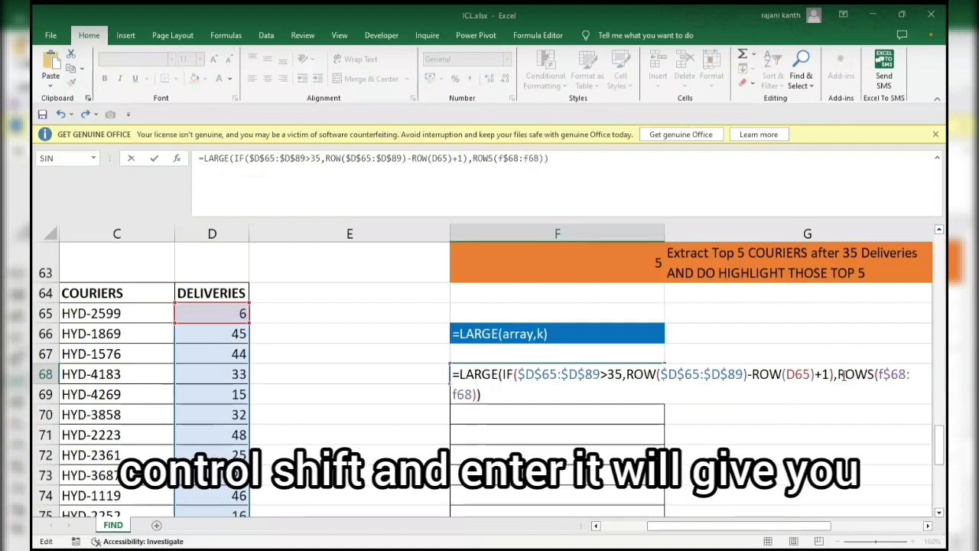
{"action": "key", "text": "ctrl+shift+Return"}
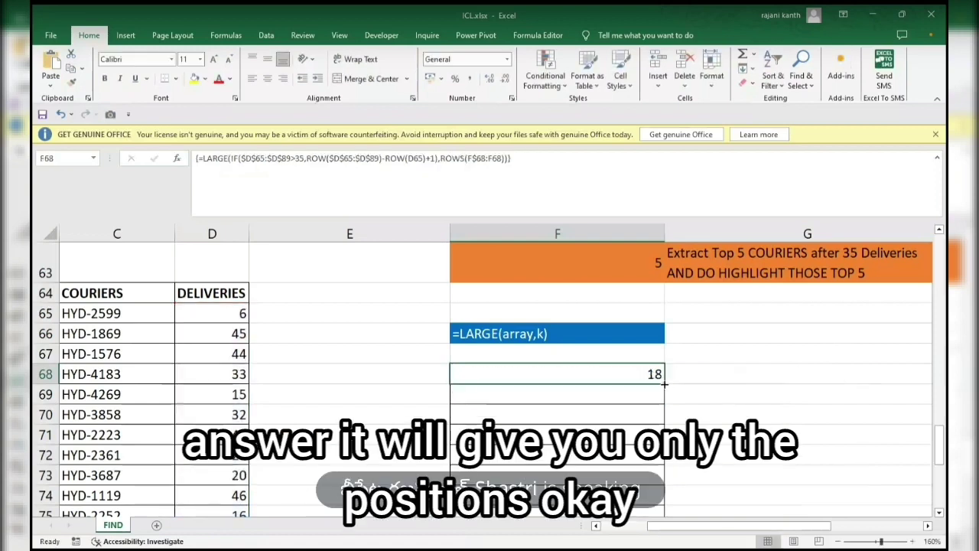
- Fill F68's array formula down through F83
{"action": "left_click_drag", "start_coordinate": [663, 383], "coordinate": [664, 413]}
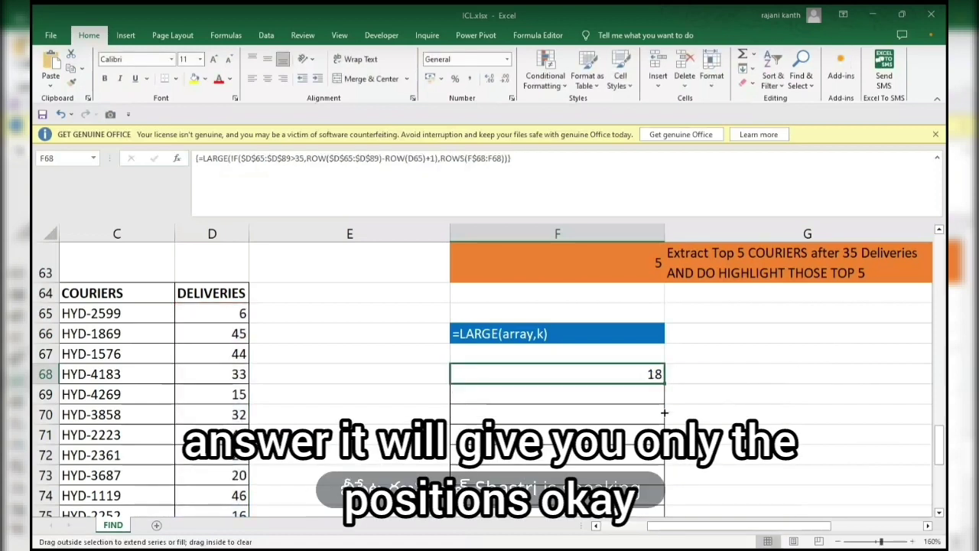
{"action": "left_click_drag", "start_coordinate": [664, 413], "coordinate": [668, 529]}
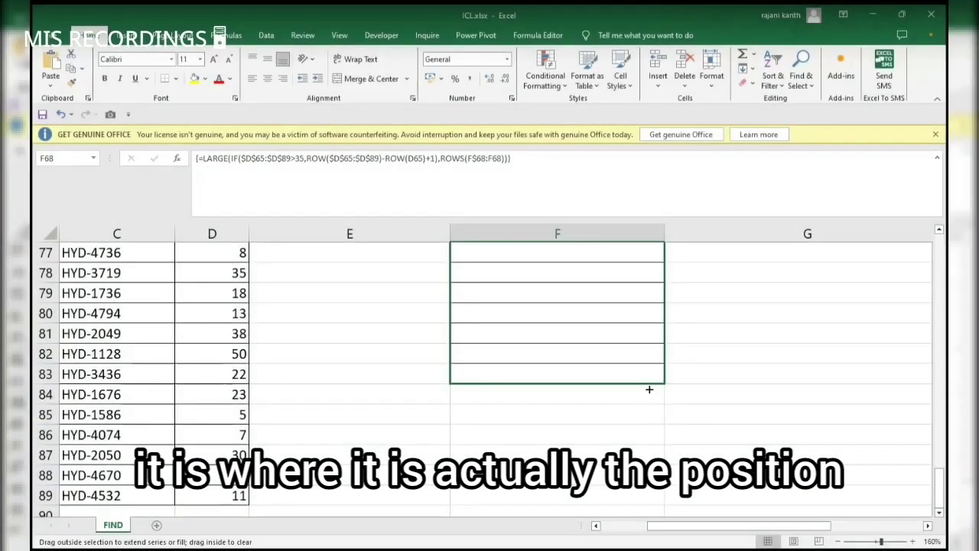
{"action": "left_click_drag", "start_coordinate": [650, 388], "coordinate": [662, 384]}
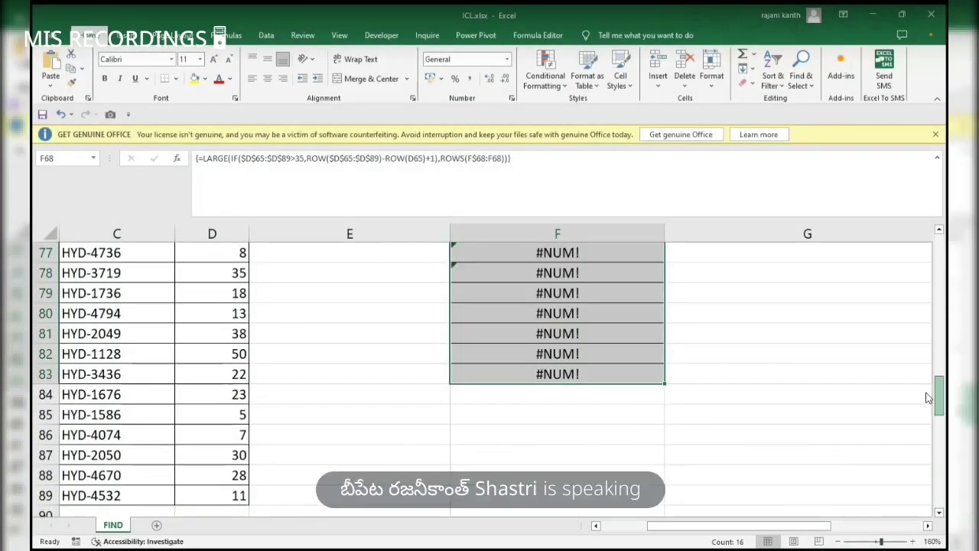
{"action": "scroll", "coordinate": [927, 397], "scroll_direction": "up", "scroll_amount": 10}
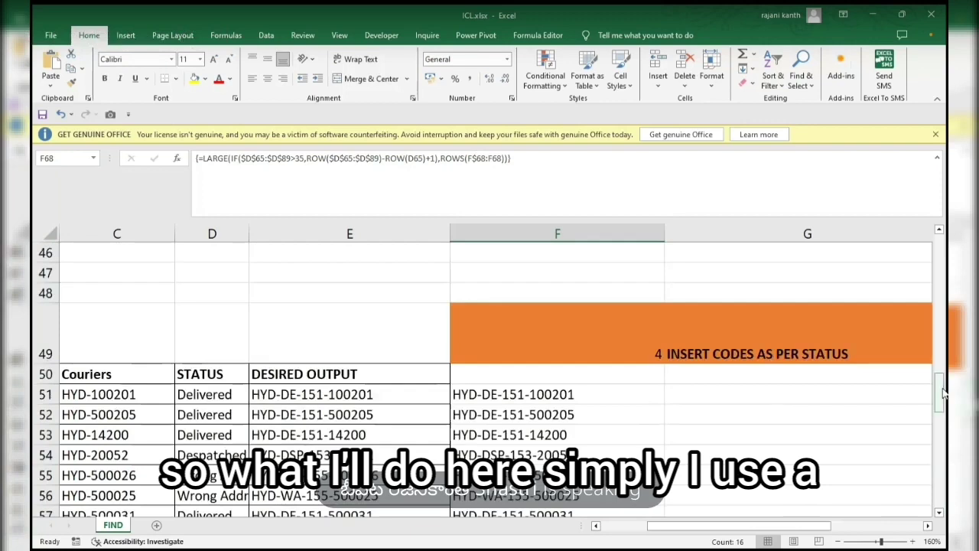
{"action": "scroll", "coordinate": [943, 391], "scroll_direction": "down", "scroll_amount": 5}
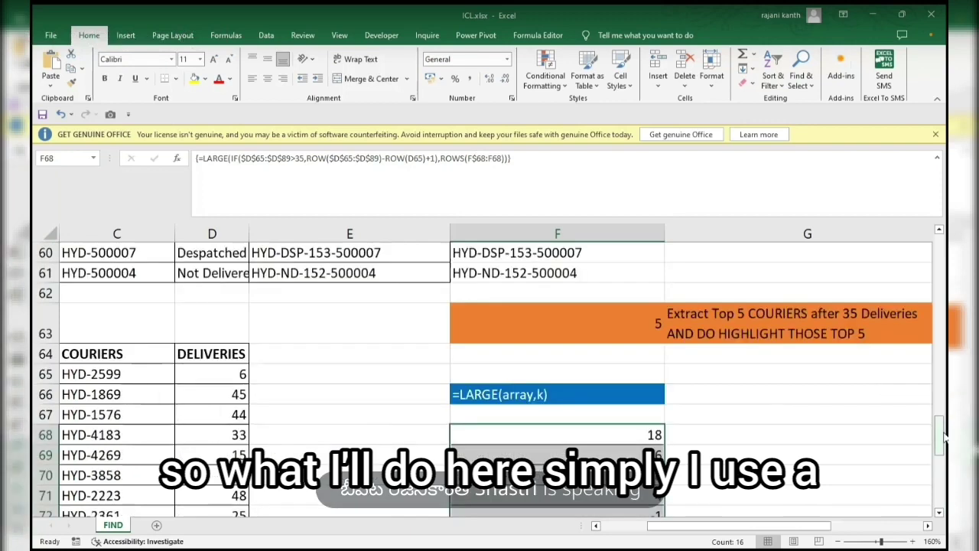
- Add +1 after ROWS(F$68:F68) in F68, re-enter it as an array formula and fill it down the column
{"action": "left_click", "coordinate": [600, 434]}
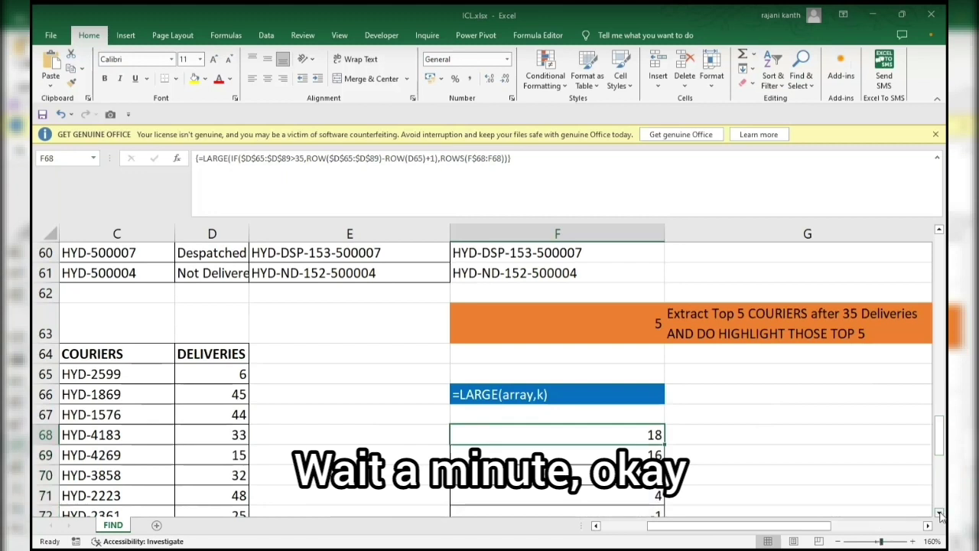
{"action": "scroll", "coordinate": [941, 516], "scroll_direction": "down", "scroll_amount": 1}
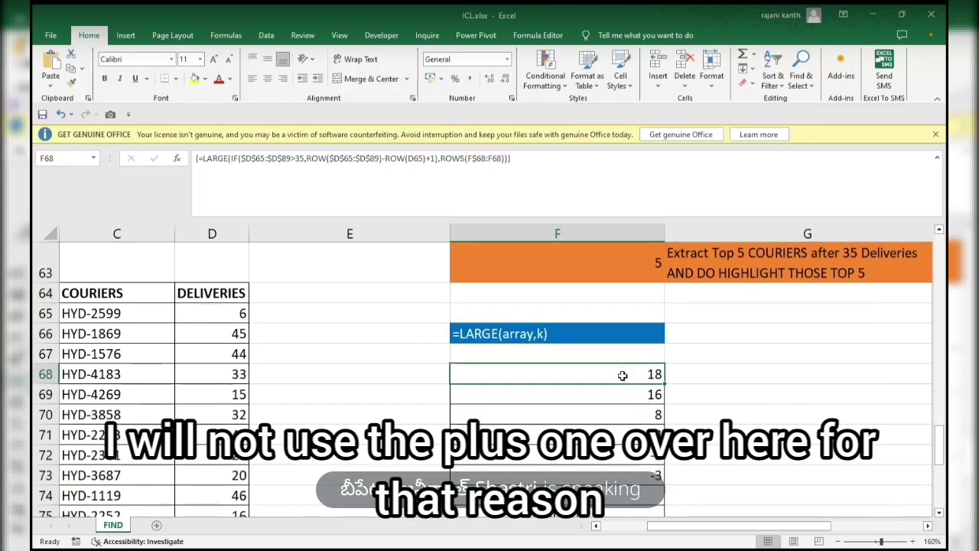
{"action": "key", "text": "F2"}
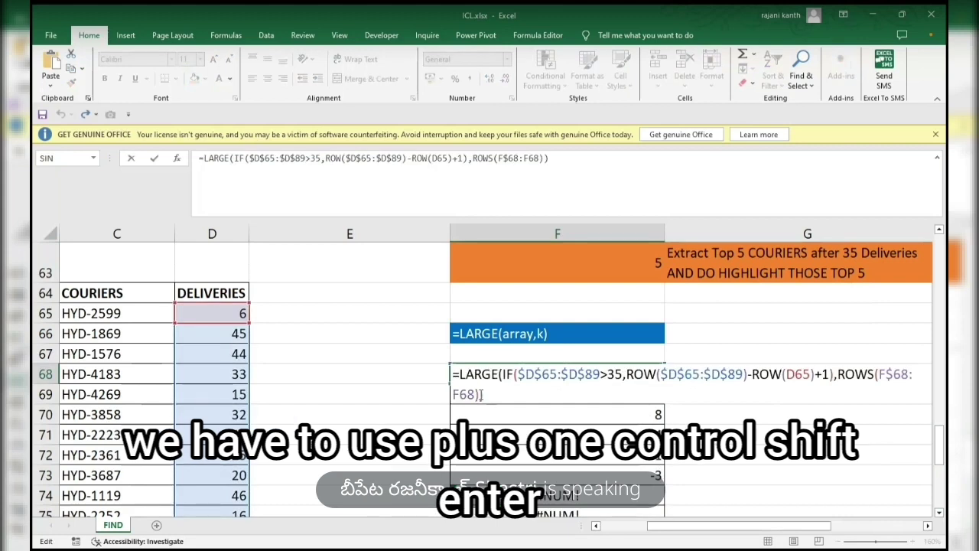
{"action": "type", "text": "+1"}
{"action": "key", "text": "Right"}
{"action": "key", "text": "ctrl+shift+Return"}
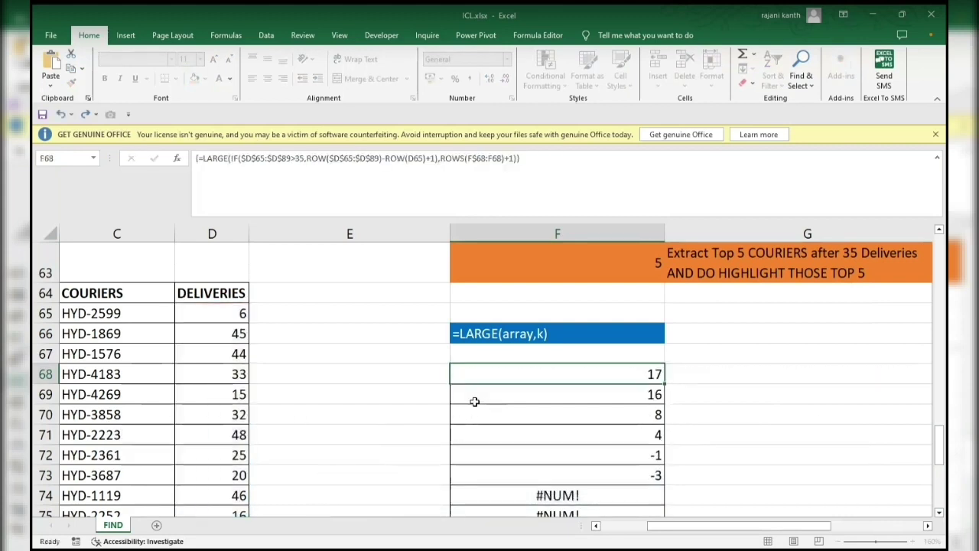
{"action": "double_click", "coordinate": [663, 383]}
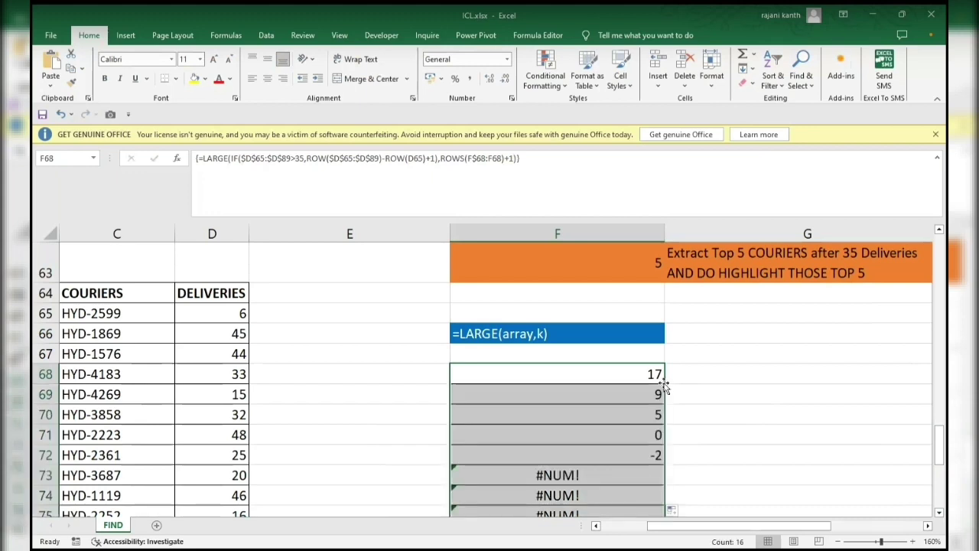
- Make the D65 reference in F68's ROW function absolute, re-enter the array formula and fill it down the column
{"action": "key", "text": "F2"}
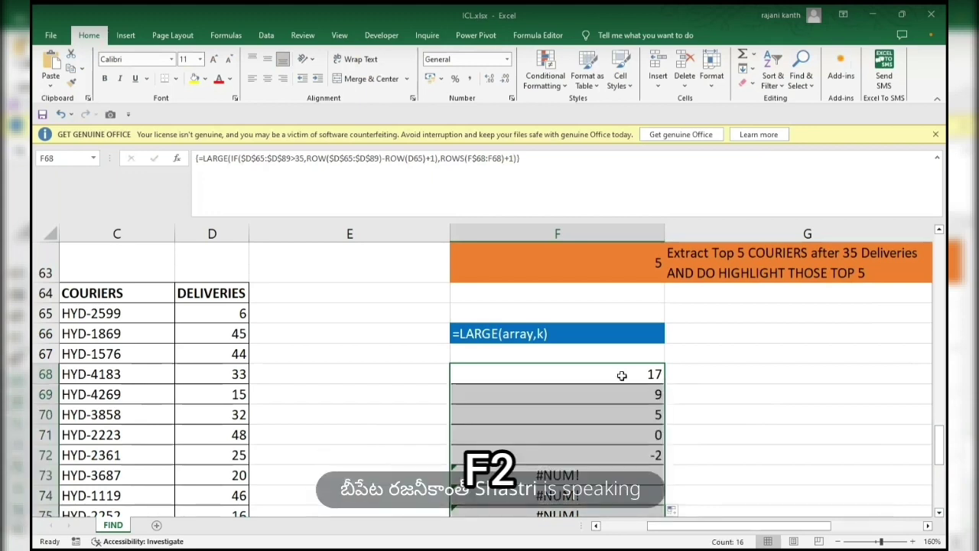
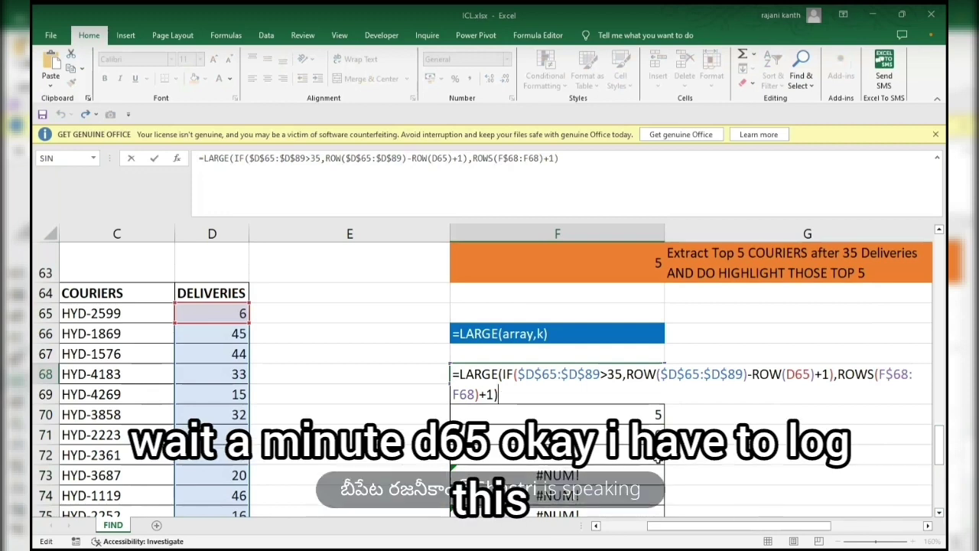
{"action": "double_click", "coordinate": [797, 374]}
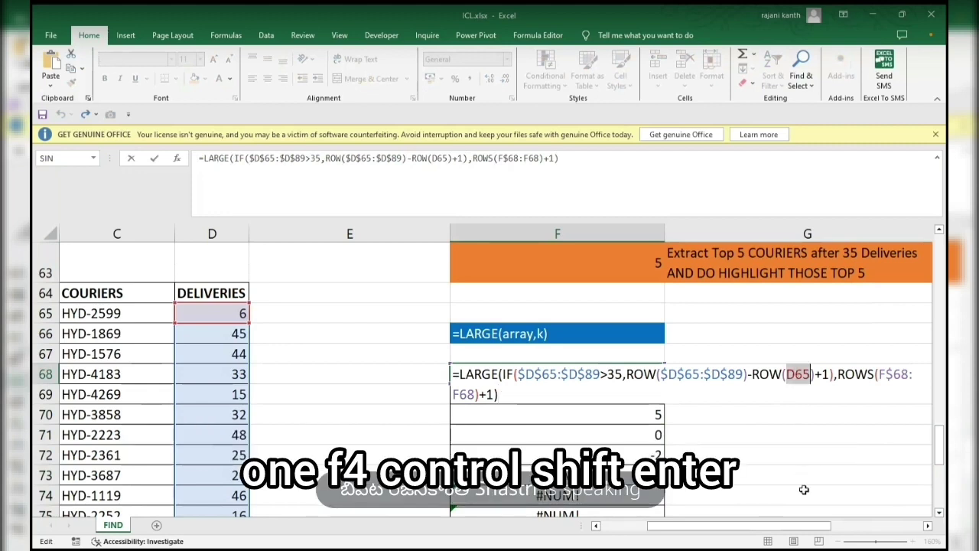
{"action": "key", "text": "F4"}
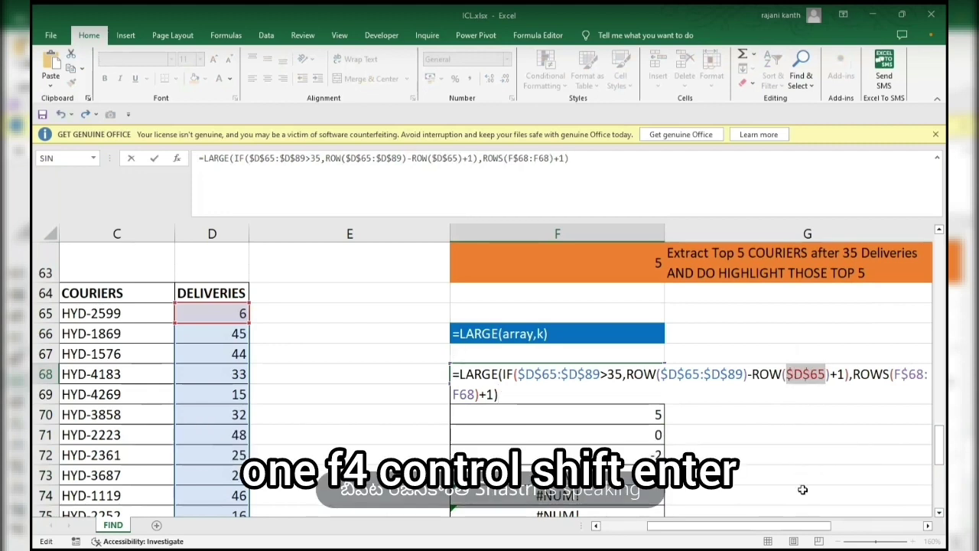
{"action": "key", "text": "ctrl+shift+Return"}
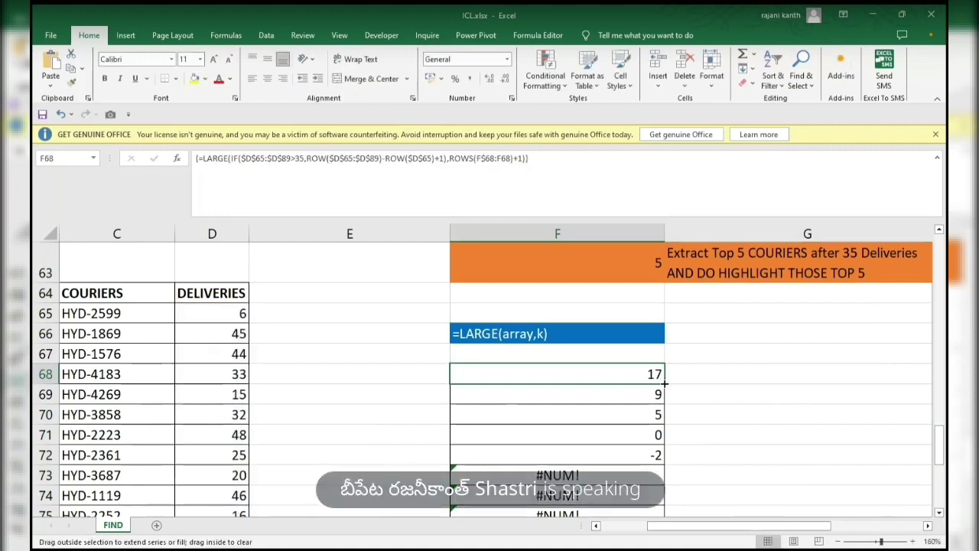
{"action": "left_click_drag", "start_coordinate": [664, 384], "coordinate": [662, 501]}
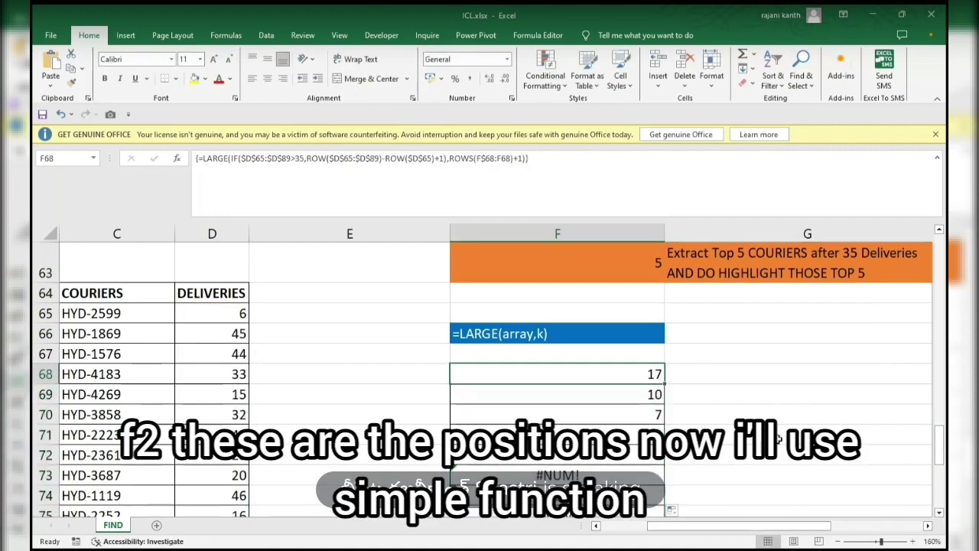
- Wrap F68's LARGE formula in an INDEX function with the absolute couriers range $C$65:$C$89 as its array
{"action": "key", "text": "F2"}
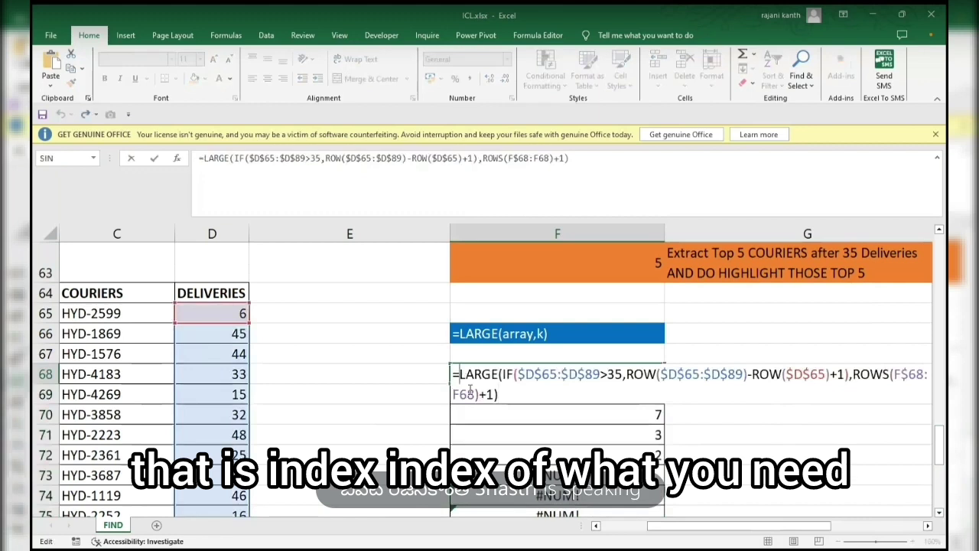
{"action": "type", "text": "index"}
{"action": "key", "text": "Tab"}
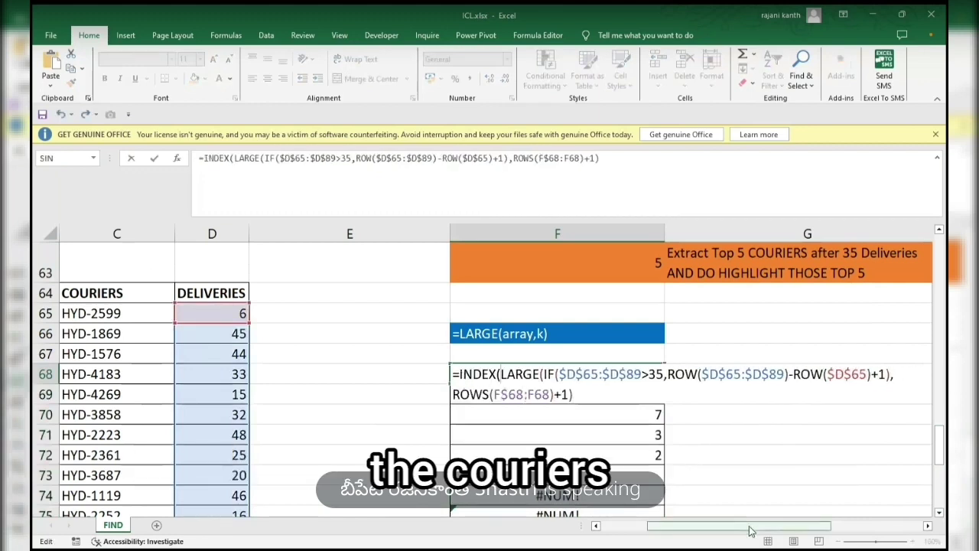
{"action": "left_click_drag", "start_coordinate": [657, 534], "coordinate": [606, 534]}
{"action": "left_click", "coordinate": [312, 313]}
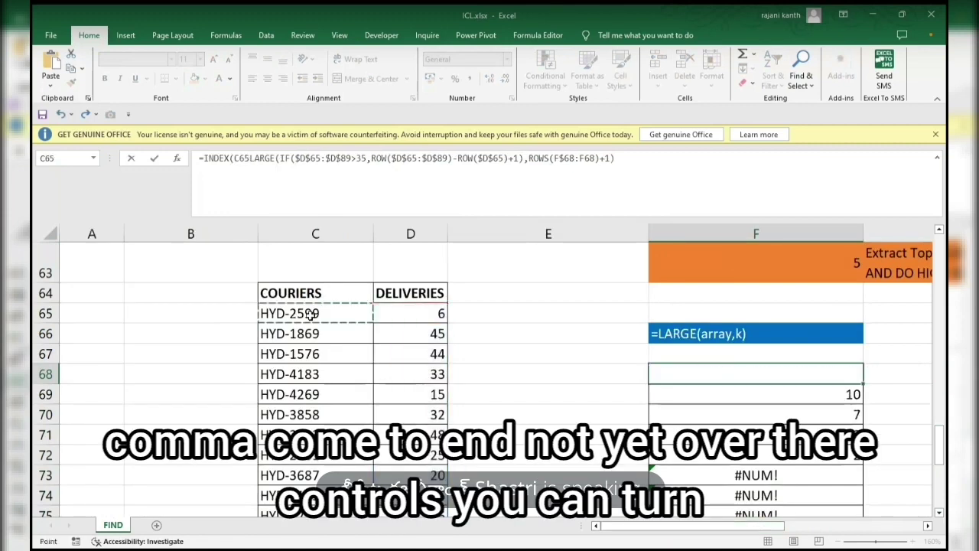
{"action": "key", "text": "ctrl+shift+Down"}
{"action": "key", "text": "F4"}
- Close the INDEX function in F68, enter it as an array formula and fill it down the column
{"action": "left_click", "coordinate": [786, 413]}
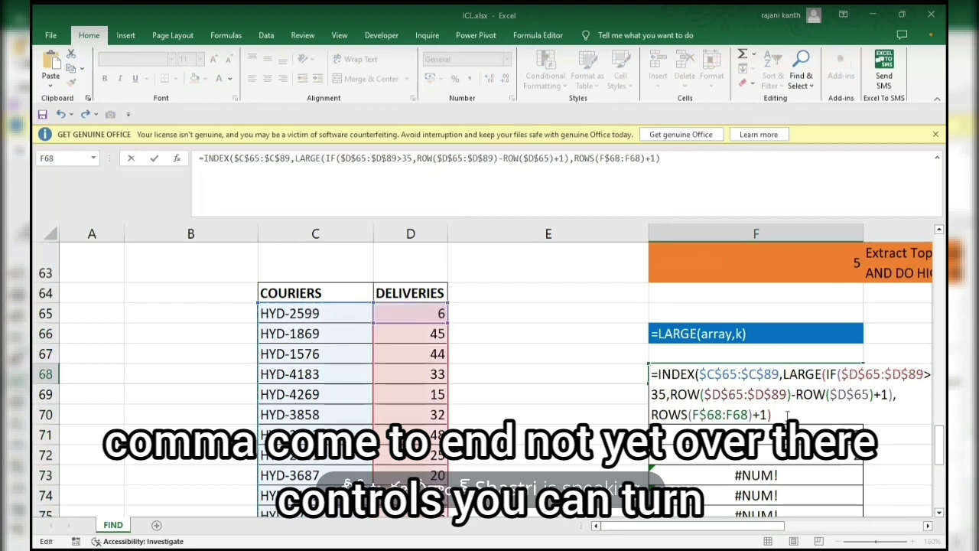
{"action": "type", "text": ")"}
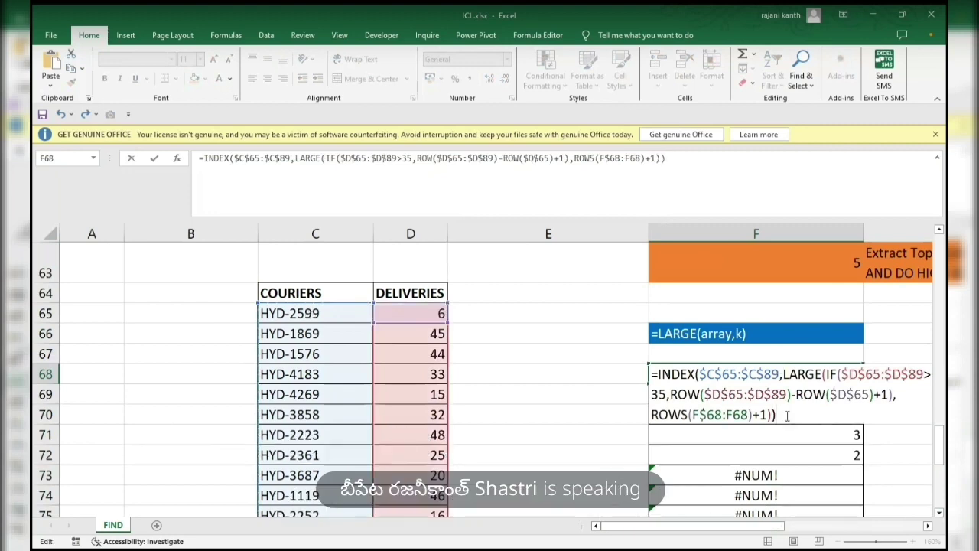
{"action": "key", "text": "ctrl+shift+Return"}
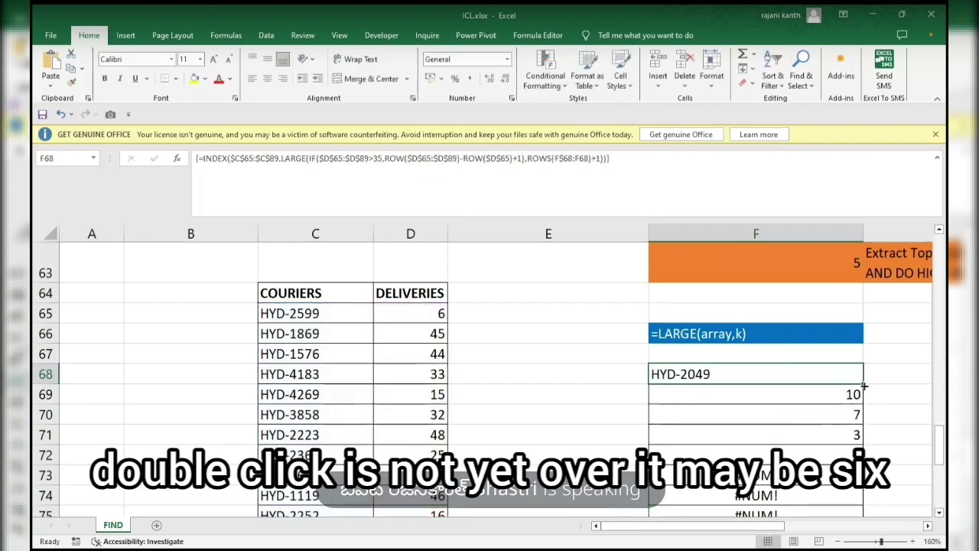
{"action": "double_click", "coordinate": [863, 384]}
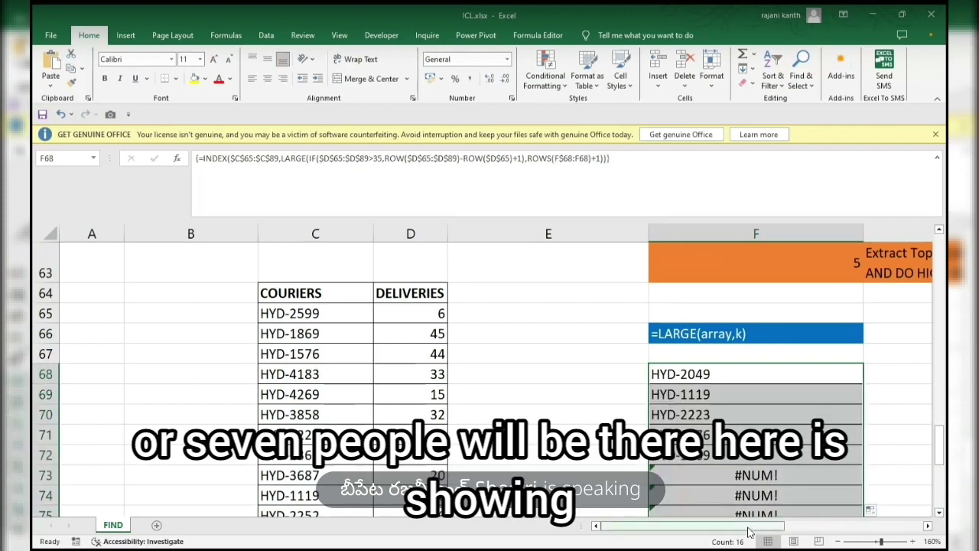
{"action": "left_click_drag", "start_coordinate": [748, 527], "coordinate": [797, 527]}
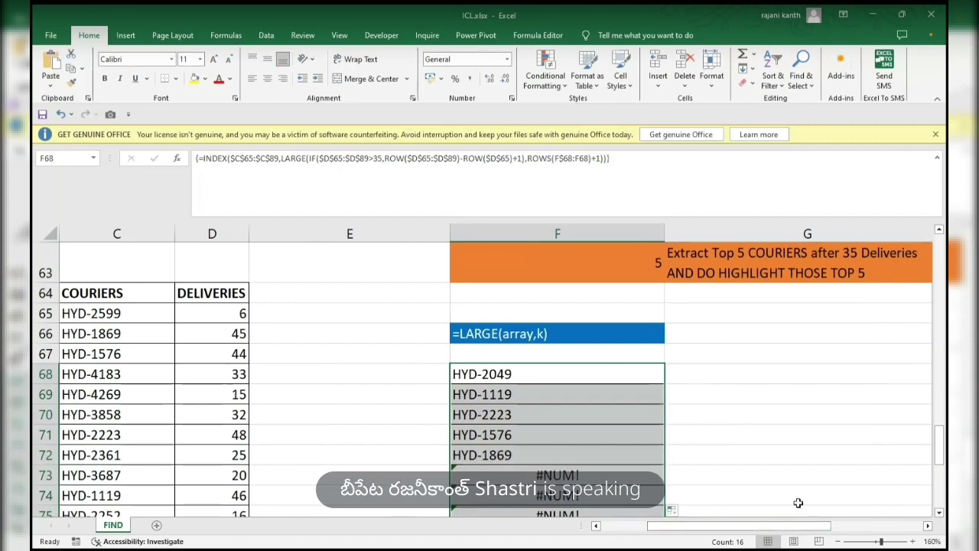
- Change the deliveries threshold in F68's array formula to >10, re-enter it as an array formula and fill it down the column
{"action": "left_click", "coordinate": [543, 380]}
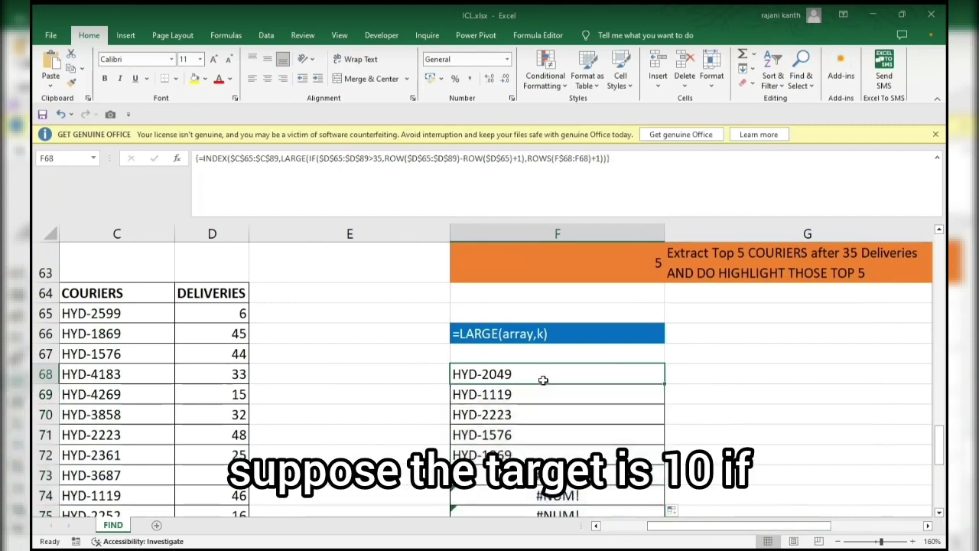
{"action": "double_click", "coordinate": [543, 380]}
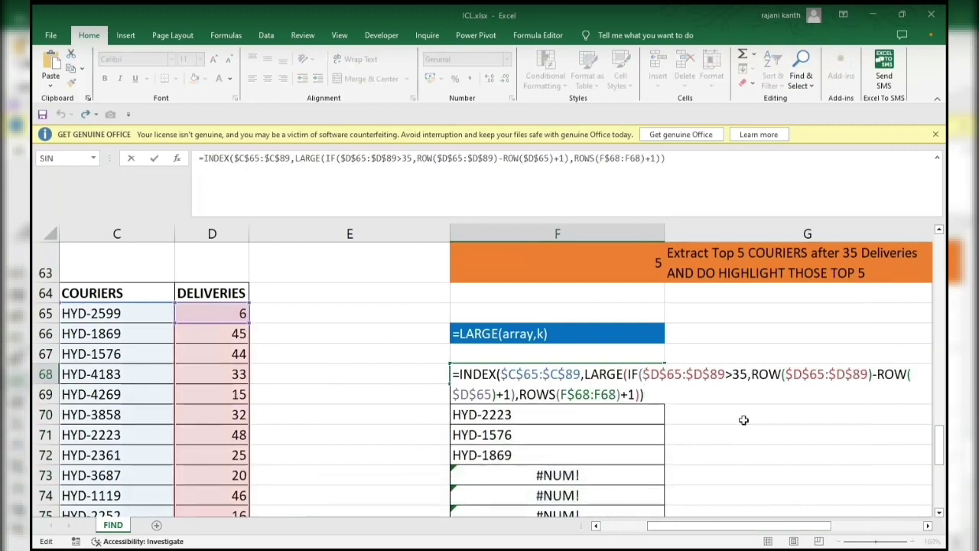
{"action": "key", "text": "BackSpace"}
{"action": "key", "text": "BackSpace"}
{"action": "type", "text": "10"}
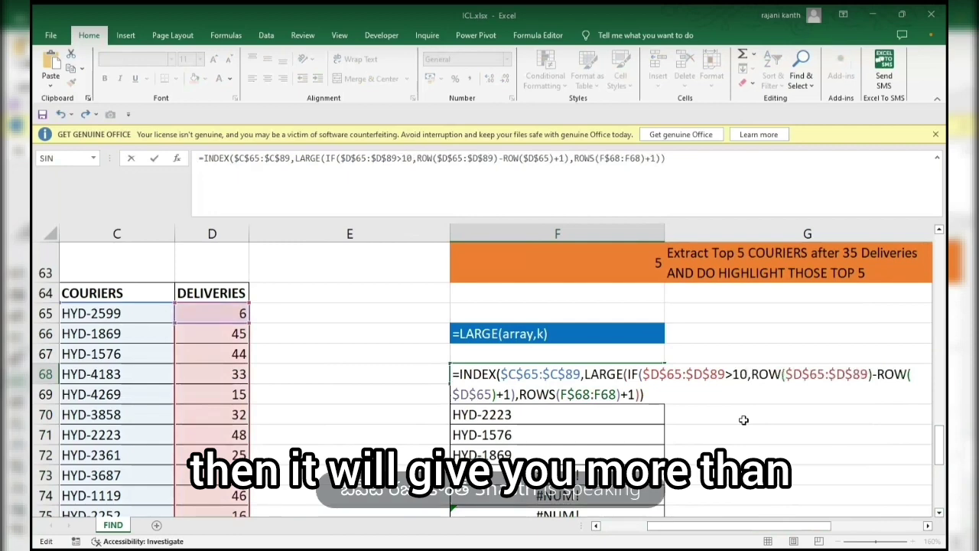
{"action": "key", "text": "ctrl+shift+Return"}
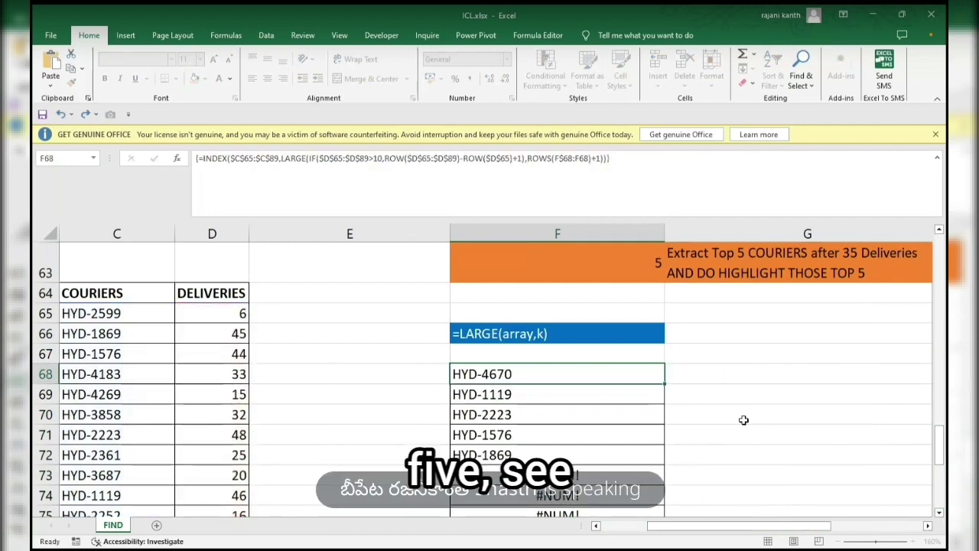
{"action": "left_click_drag", "start_coordinate": [662, 384], "coordinate": [662, 511]}
{"action": "scroll", "coordinate": [646, 415], "scroll_direction": "down", "scroll_amount": 2}
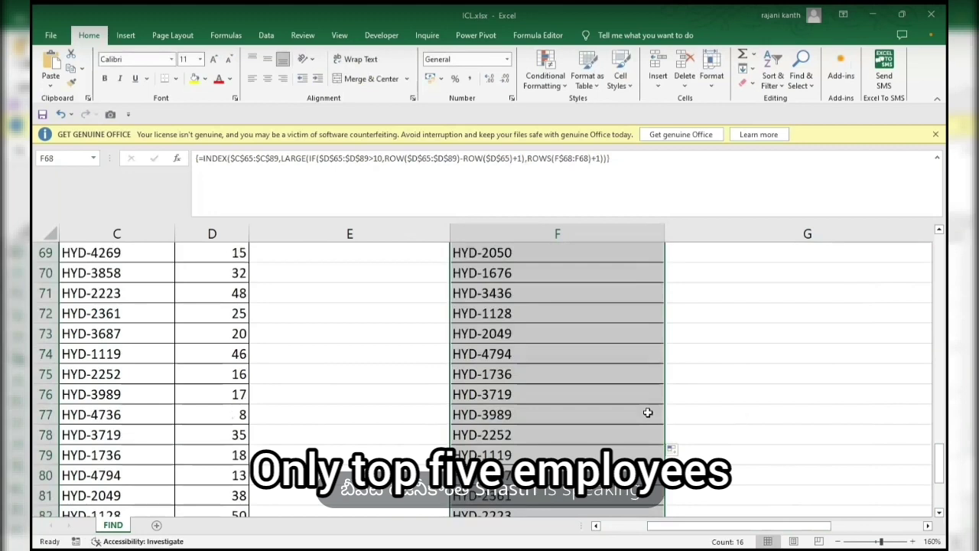
{"action": "scroll", "coordinate": [647, 412], "scroll_direction": "up", "scroll_amount": 2}
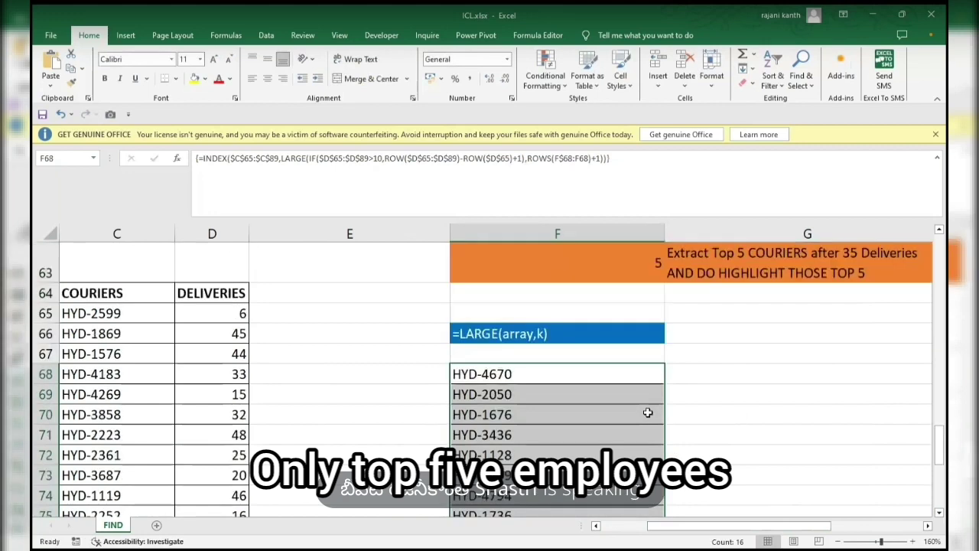
- Wrap F68's INDEX formula in an IF function with the condition ROWS(F$68:F68)>5 and "" as the value if true
{"action": "left_click", "coordinate": [549, 373]}
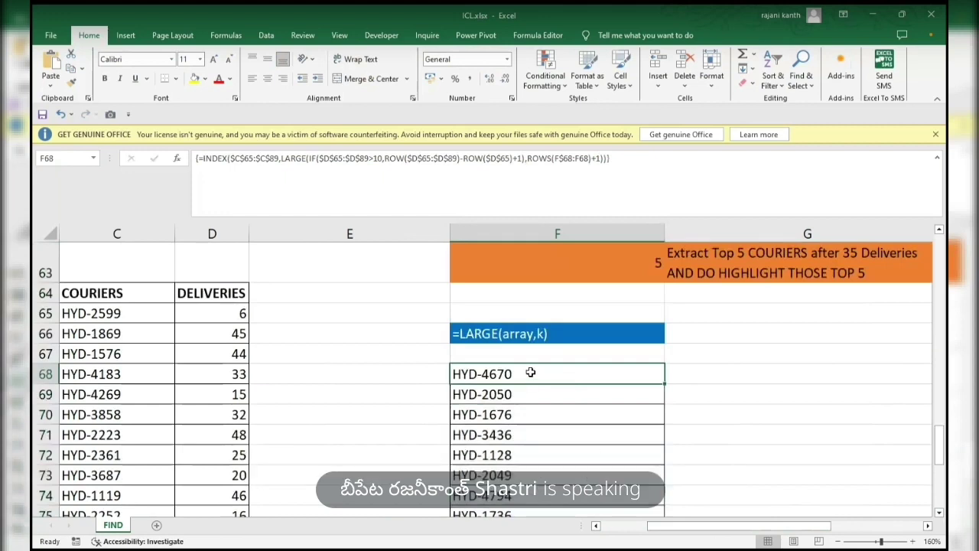
{"action": "key", "text": "F2"}
{"action": "double_click", "coordinate": [530, 372]}
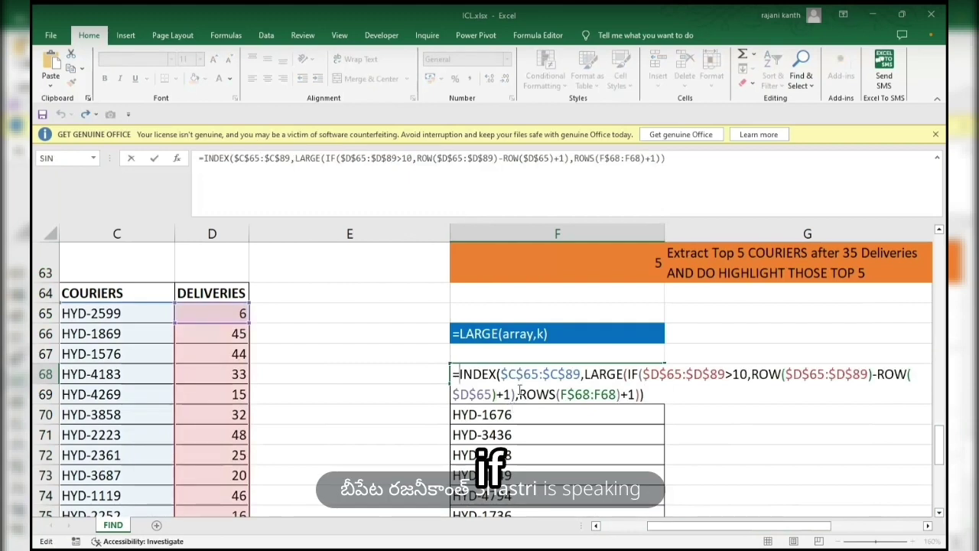
{"action": "type", "text": "if("}
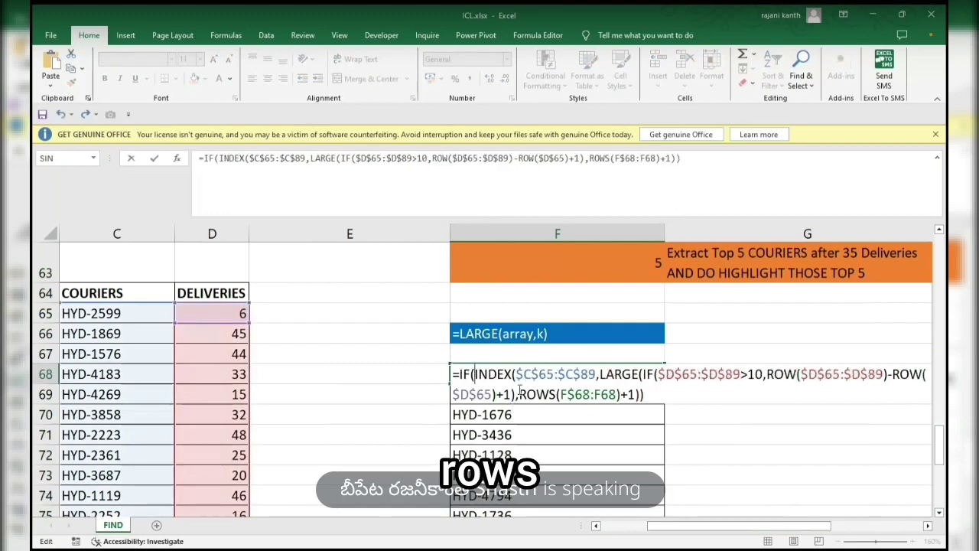
{"action": "type", "text": "rows("}
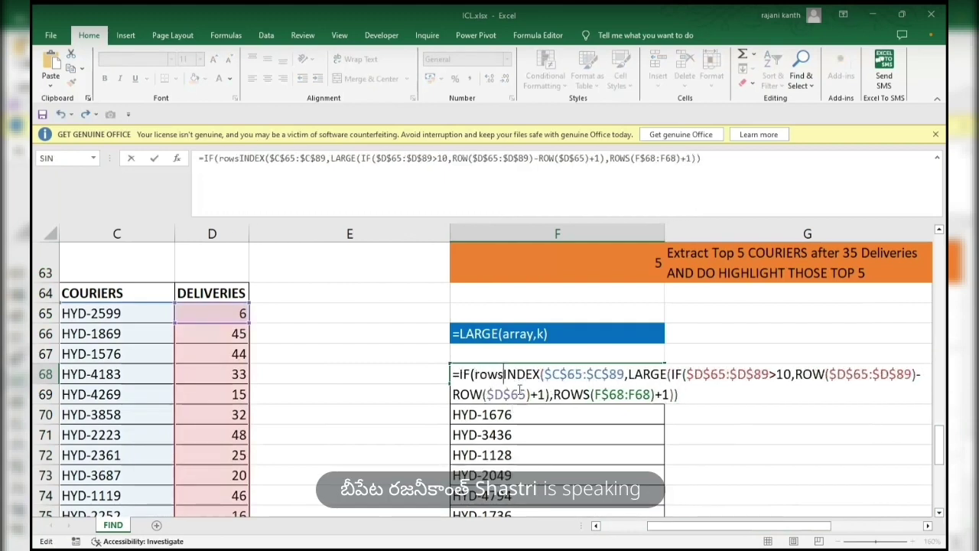
{"action": "type", "text": "f$"}
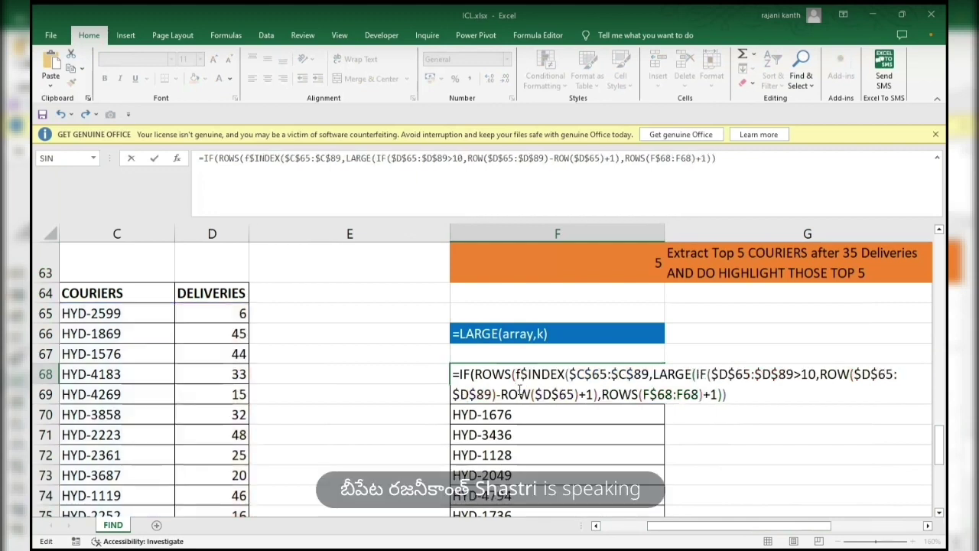
{"action": "type", "text": "68"}
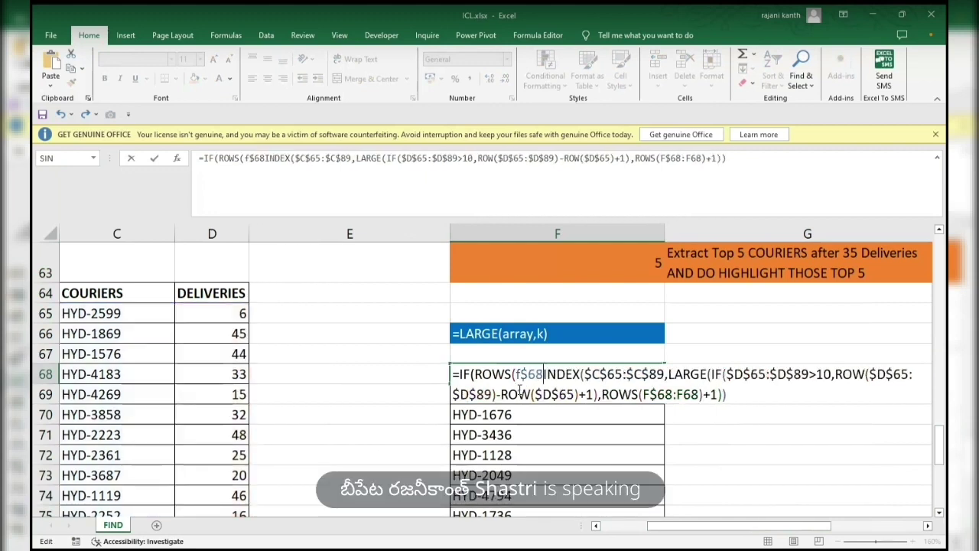
{"action": "type", "text": ":"}
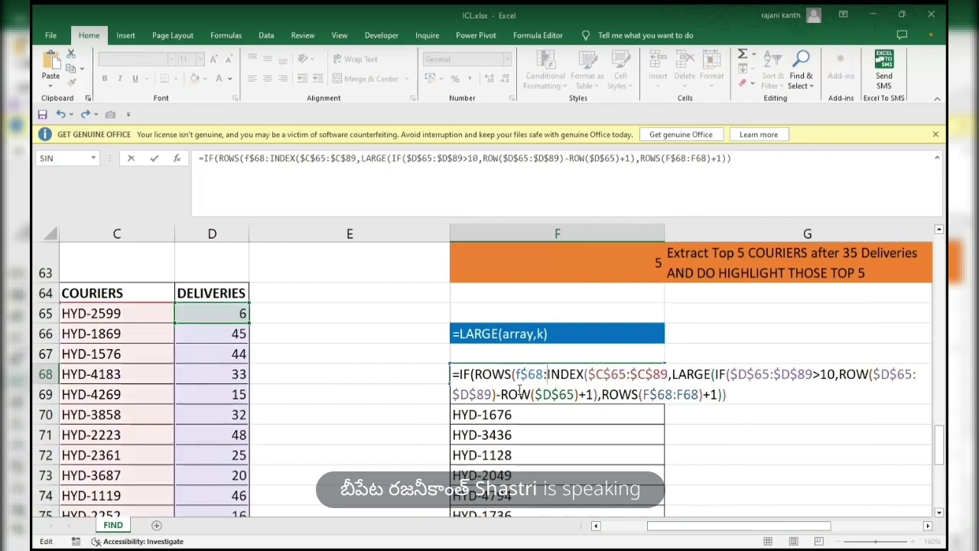
{"action": "type", "text": "f"}
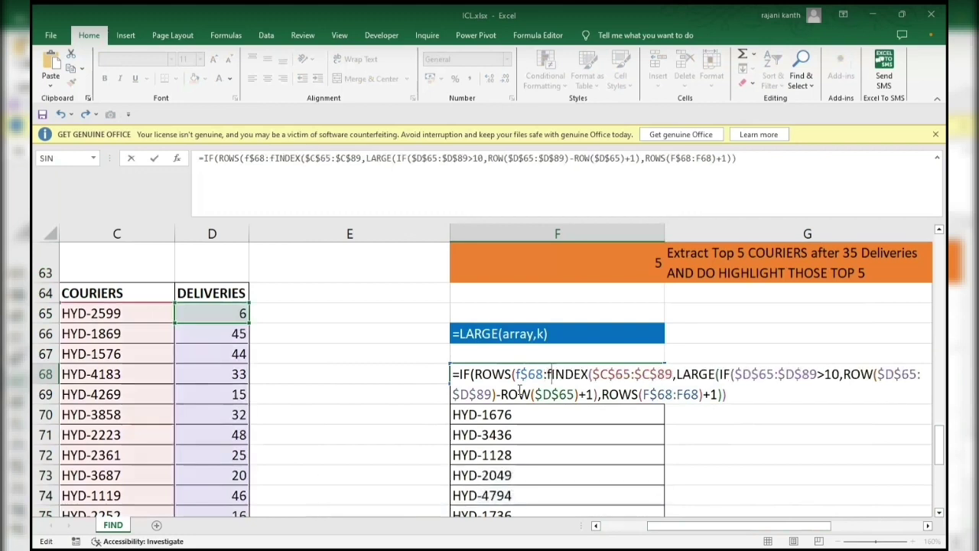
{"action": "type", "text": "68"}
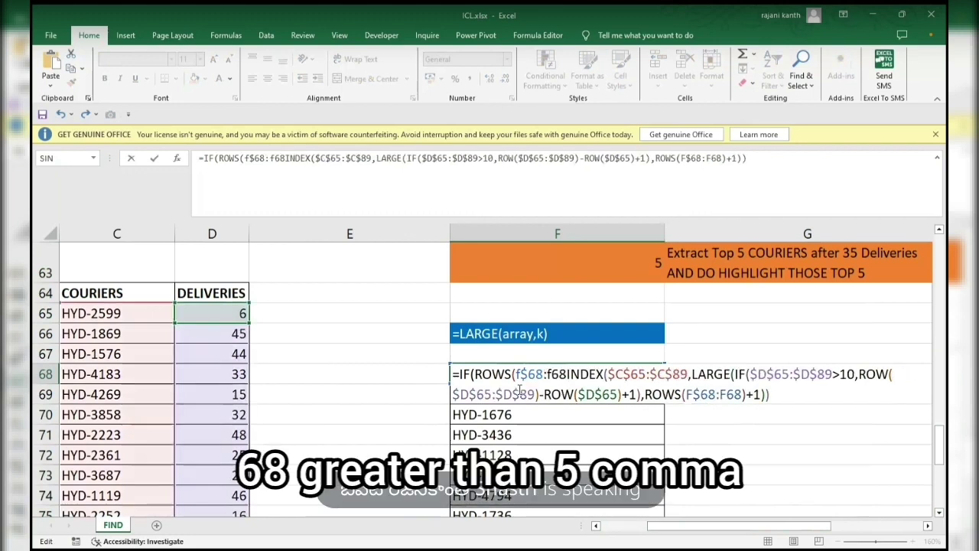
{"action": "type", "text": ")>5,"}
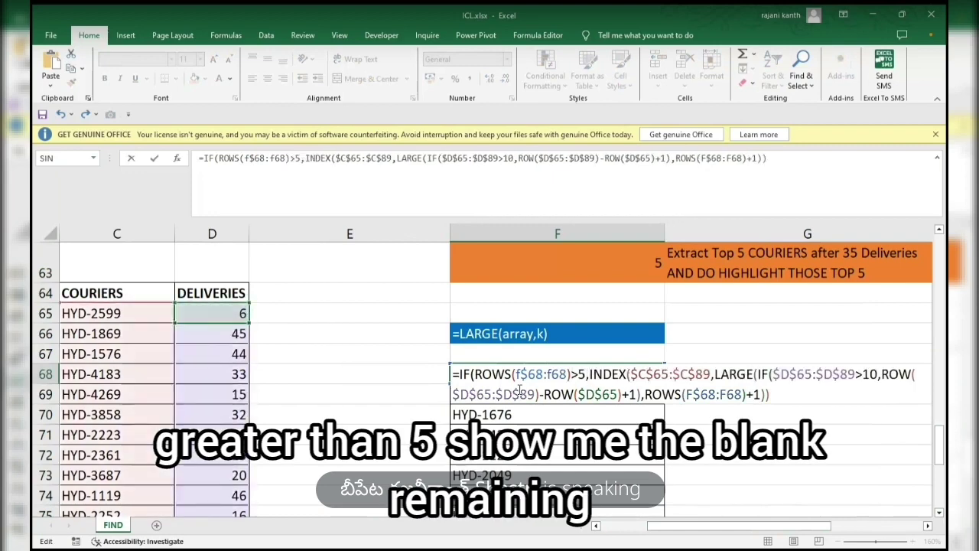
{"action": "type", "text": "\"\","}
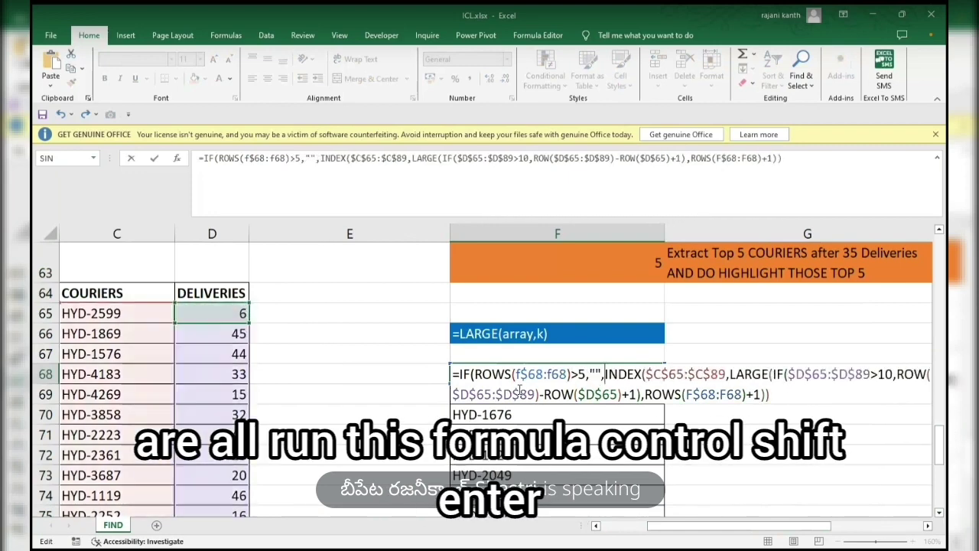
- Close the IF function in F68, enter it as an array formula and fill it down the column
{"action": "type", "text": ")"}
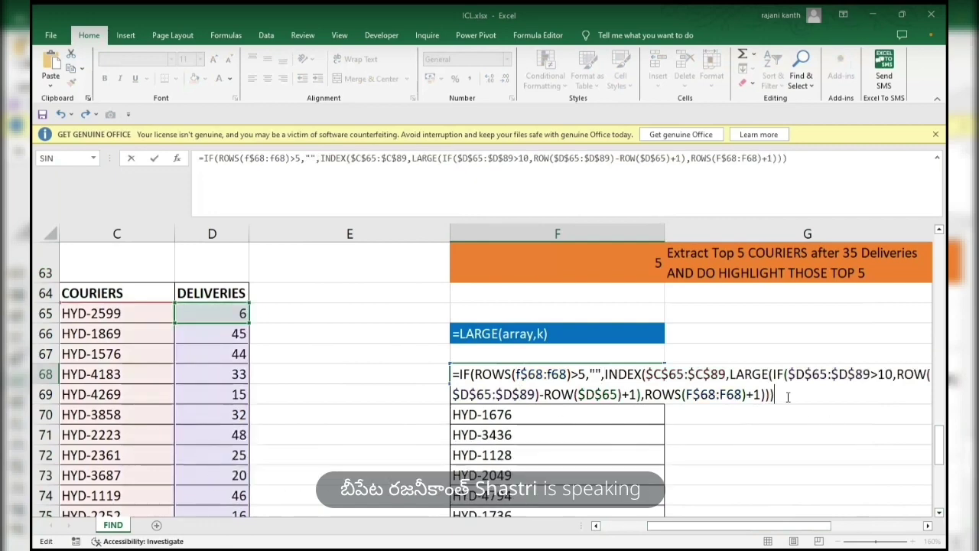
{"action": "key", "text": "ctrl+shift+Return"}
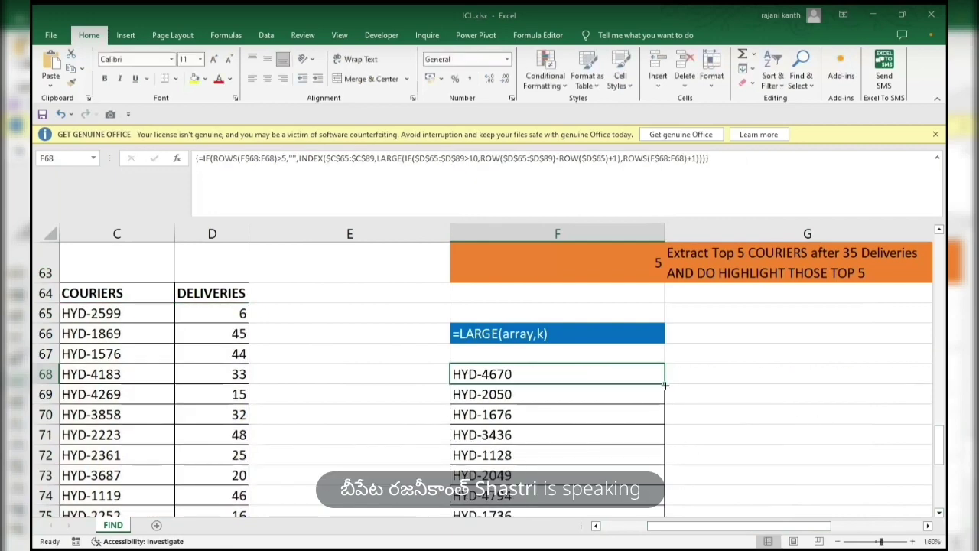
{"action": "double_click", "coordinate": [664, 385]}
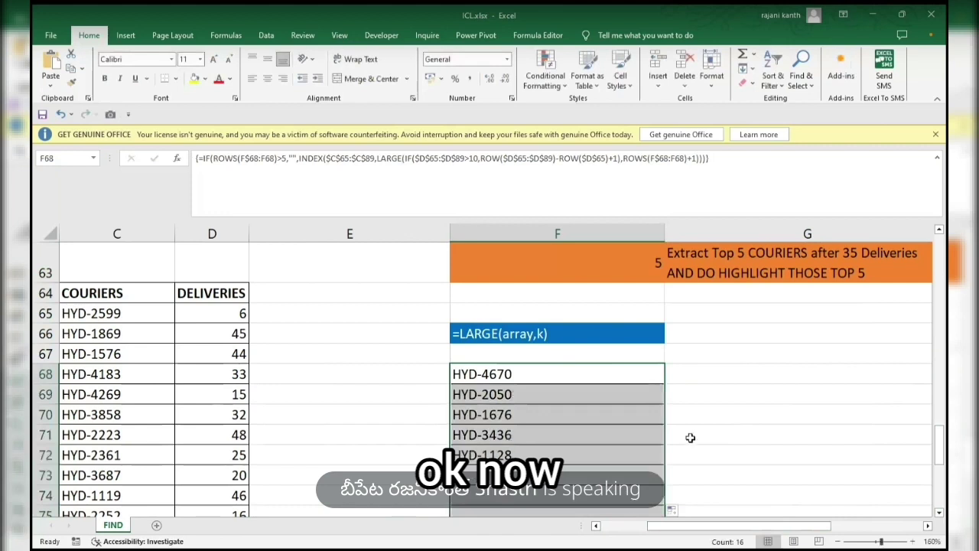
- Move the =LARGE(array,k) label and the extracted courier list from F66:F83 so the block starts at G67
{"action": "left_click", "coordinate": [577, 332]}
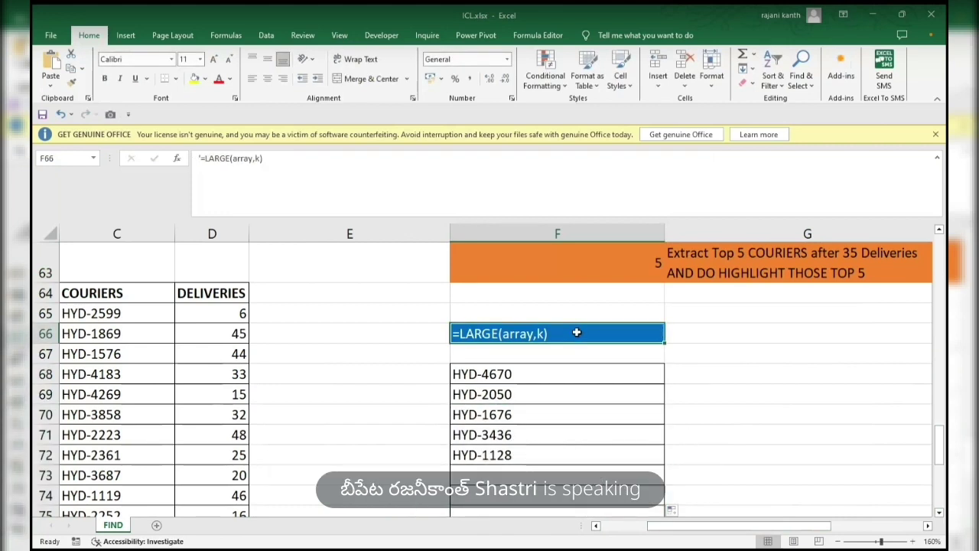
{"action": "key", "text": "shift+Down"}
{"action": "key", "text": "ctrl+shift+Down"}
{"action": "key", "text": "ctrl+shift+Down"}
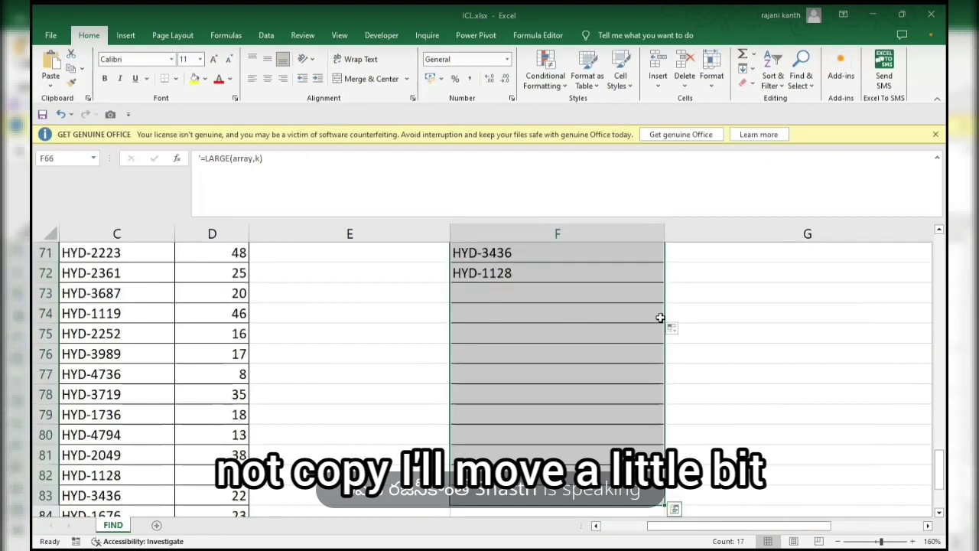
{"action": "left_click_drag", "start_coordinate": [666, 322], "coordinate": [780, 337]}
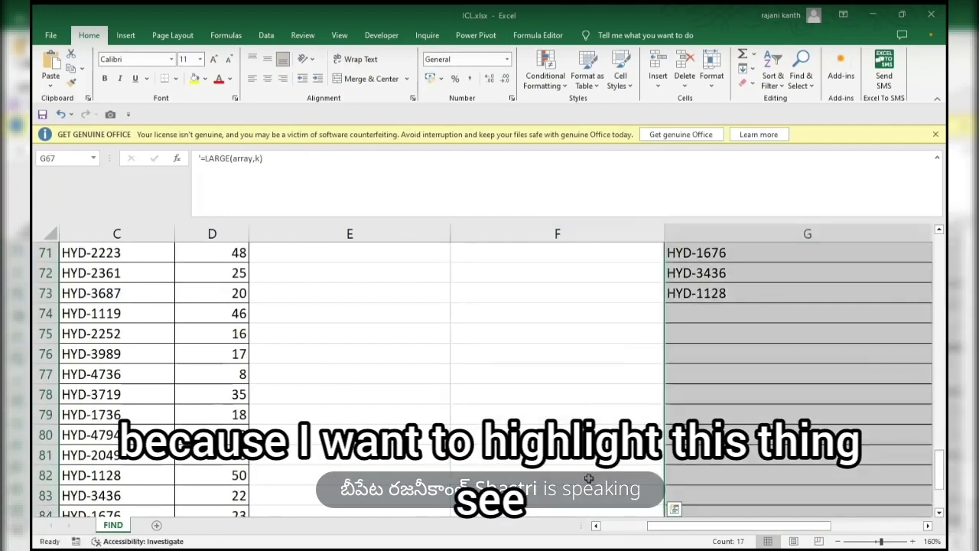
{"action": "scroll", "coordinate": [459, 368], "scroll_direction": "up", "scroll_amount": 3}
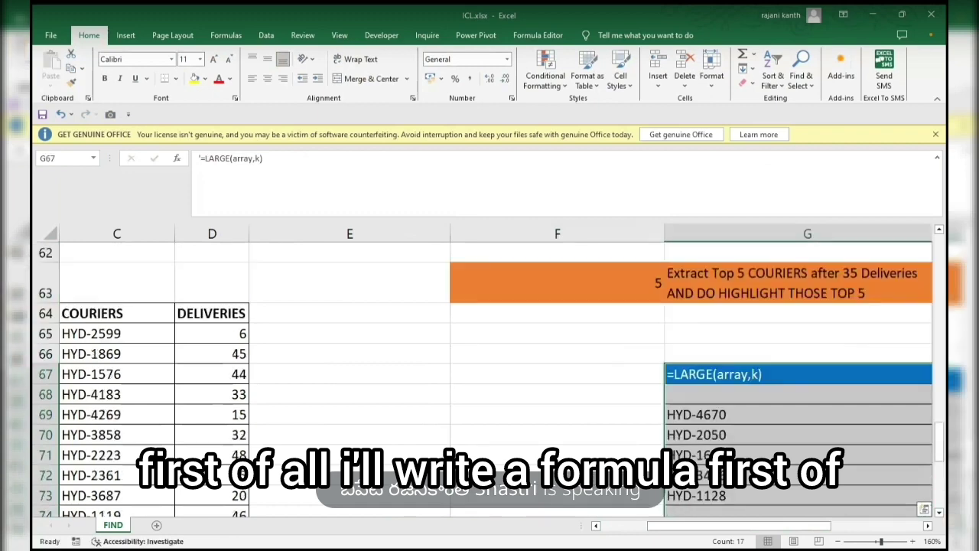
- Copy the couriers and deliveries data in C65:D89
{"action": "left_click", "coordinate": [335, 337]}
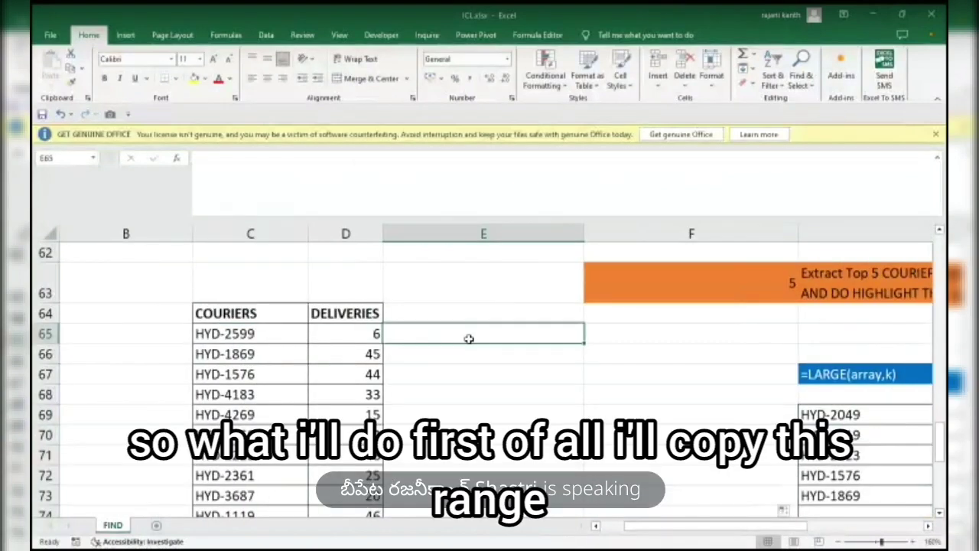
{"action": "key", "text": "Left"}
{"action": "key", "text": "Left"}
{"action": "key", "text": "shift+Right"}
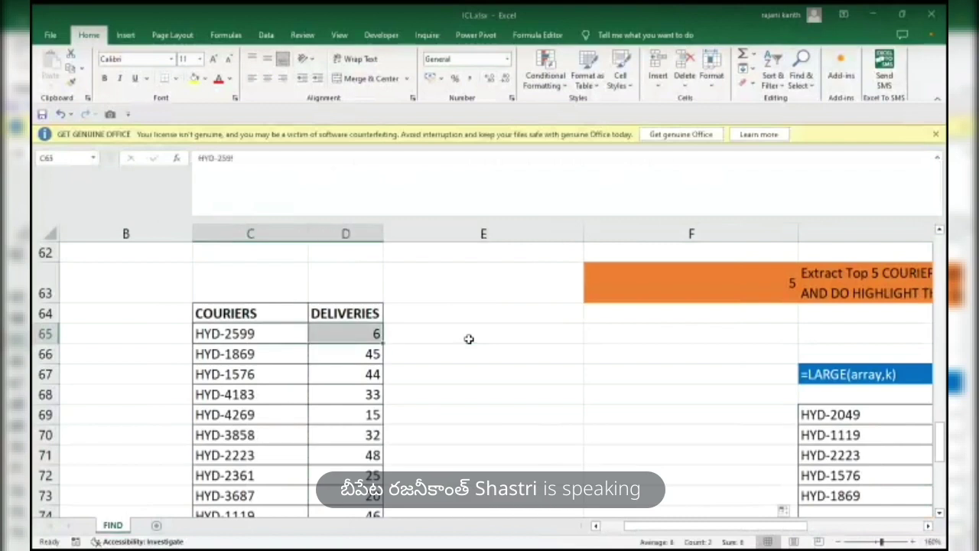
{"action": "key", "text": "ctrl+c"}
{"action": "key", "text": "ctrl+shift+Down"}
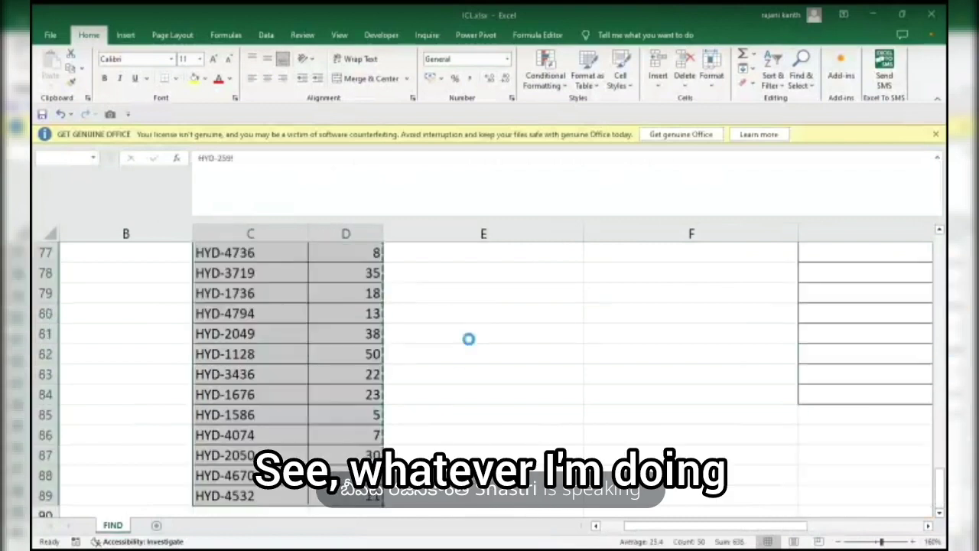
{"action": "key", "text": "ctrl+c"}
{"action": "key", "text": "Up"}
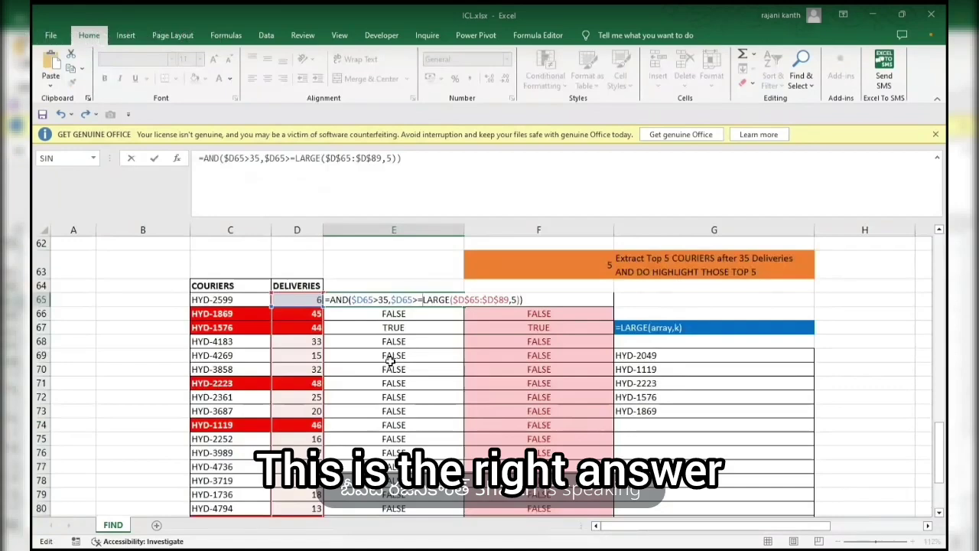
- Enter =AND($D65>35,$D65>=LARGE($D$65:$D$89,5)) in E65 and fill E65:F65 down alongside the deliveries data
{"action": "key", "text": "ctrl+Return"}
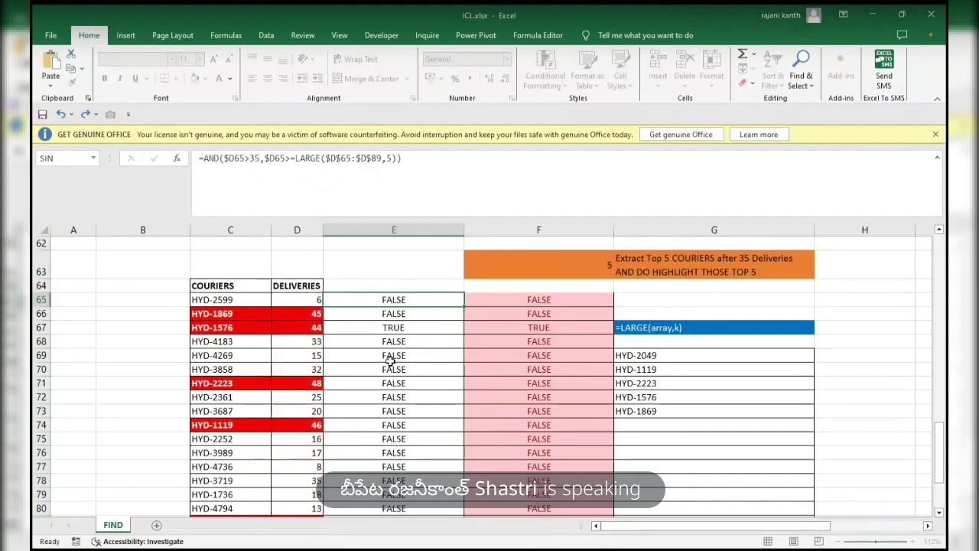
{"action": "left_click", "coordinate": [485, 304], "text": "shift"}
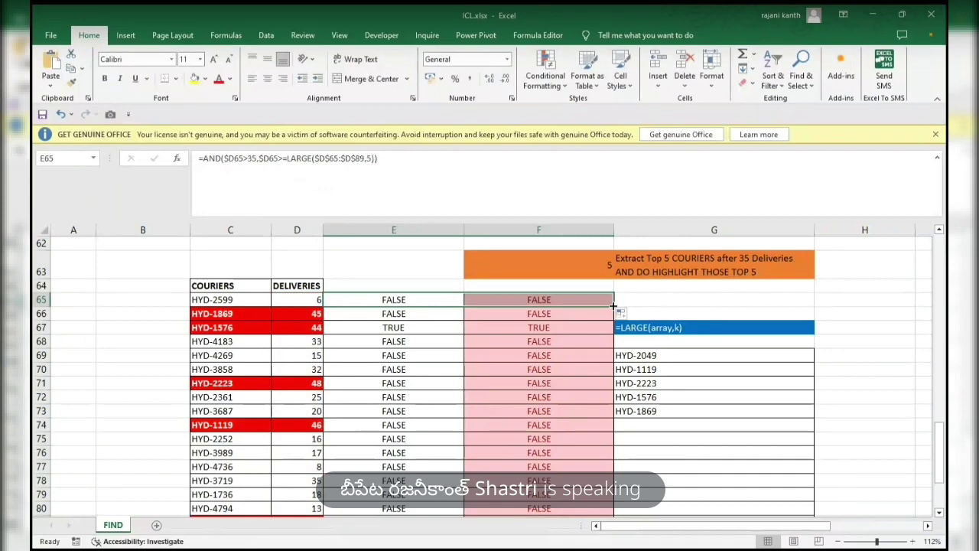
{"action": "double_click", "coordinate": [613, 306]}
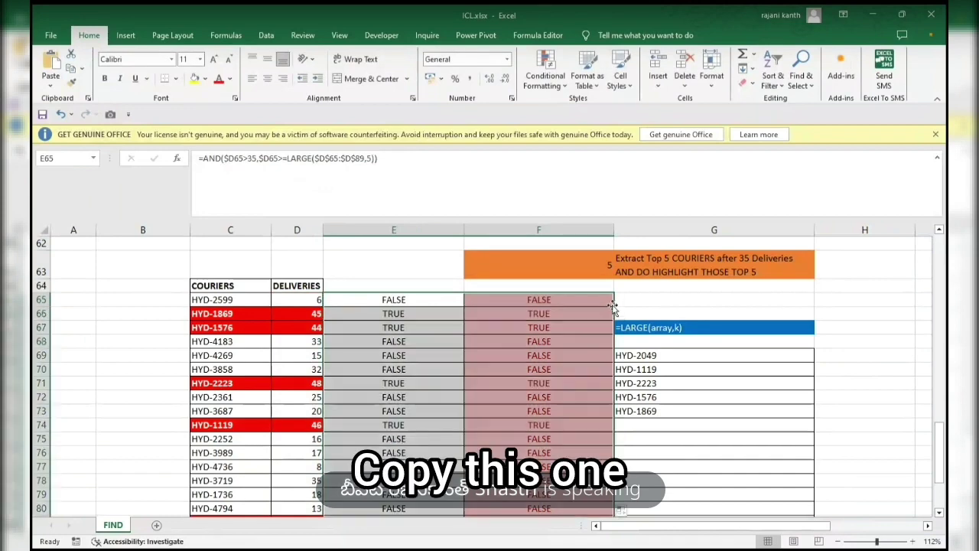
- Copy the text of the AND formula in E65 and leave the cell's edit mode
{"action": "left_click", "coordinate": [434, 300]}
{"action": "double_click", "coordinate": [434, 300]}
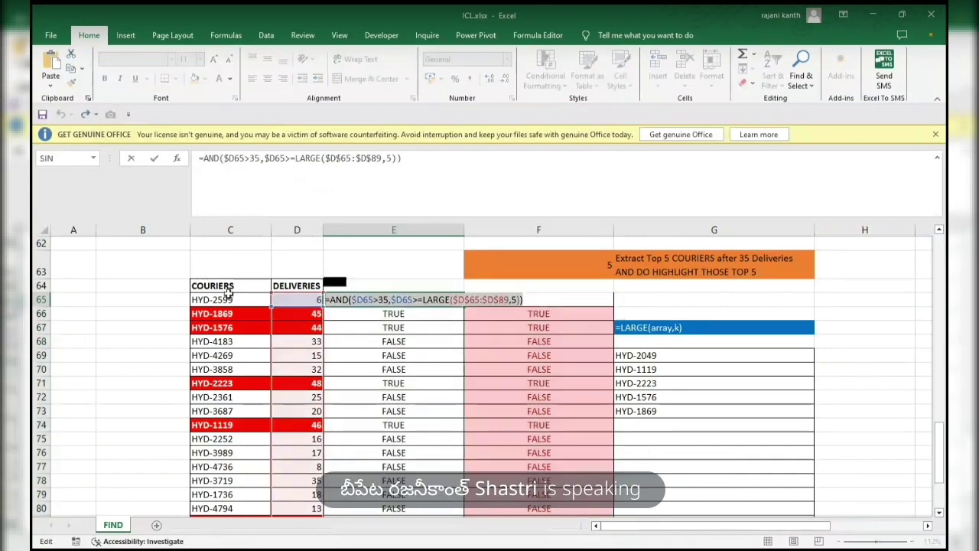
{"action": "key", "text": "Escape"}
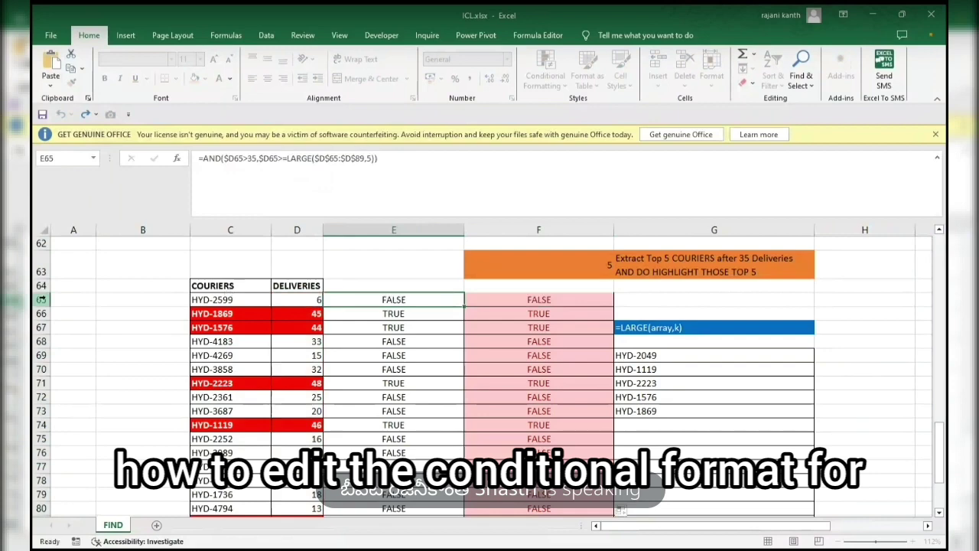
- Change the conditional formatting rule on C65:D89 to use the formula =AND($D65>35,$D65>=LARGE($D$65:$D$89,5))
{"action": "left_click", "coordinate": [221, 299]}
{"action": "key", "text": "shift+Right"}
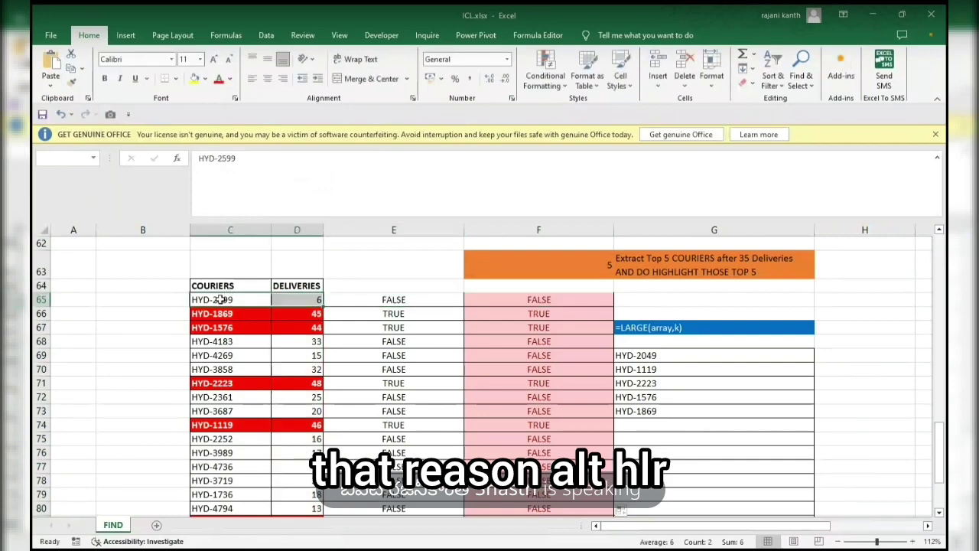
{"action": "key", "text": "shift+Down"}
{"action": "key", "text": "shift+Down"}
{"action": "key", "text": "shift+Down"}
{"action": "key", "text": "shift+Down"}
{"action": "key", "text": "shift+Down"}
{"action": "key", "text": "shift+Down"}
{"action": "key", "text": "shift+Down"}
{"action": "key", "text": "shift+Down"}
{"action": "key", "text": "shift+Down"}
{"action": "key", "text": "shift+Down"}
{"action": "key", "text": "shift+Down"}
{"action": "key", "text": "shift+Down"}
{"action": "key", "text": "shift+Down"}
{"action": "key", "text": "shift+Down"}
{"action": "key", "text": "shift+Down"}
{"action": "key", "text": "shift+Down"}
{"action": "key", "text": "shift+Down"}
{"action": "key", "text": "shift+Down"}
{"action": "key", "text": "shift+Down"}
{"action": "key", "text": "shift+Down"}
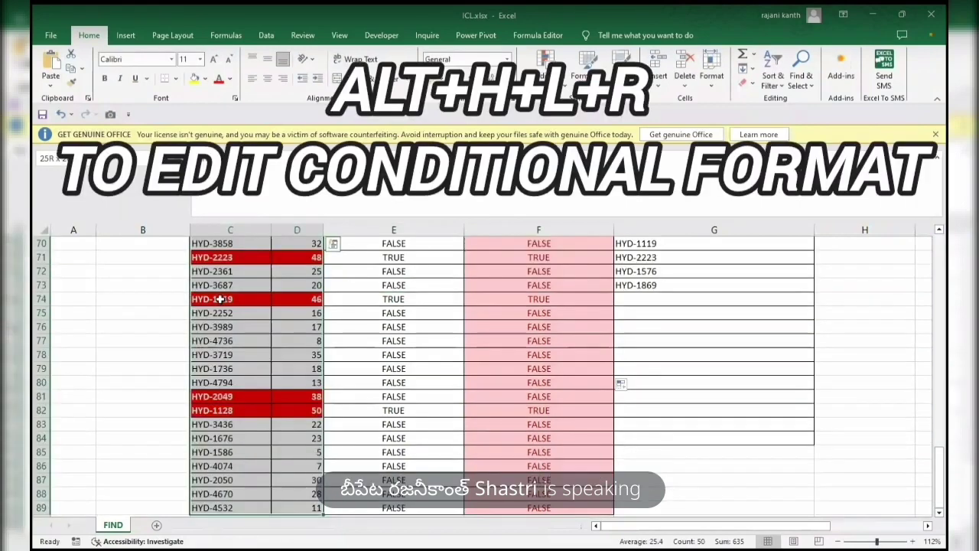
{"action": "key", "text": "alt"}
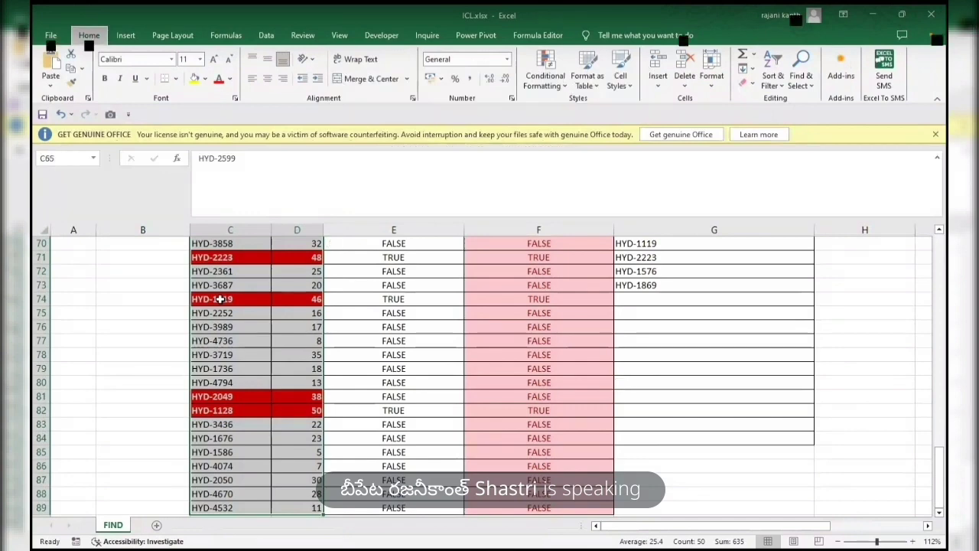
{"action": "key", "text": "alt"}
{"action": "key", "text": "alt+h"}
{"action": "key", "text": "l"}
{"action": "key", "text": "Escape"}
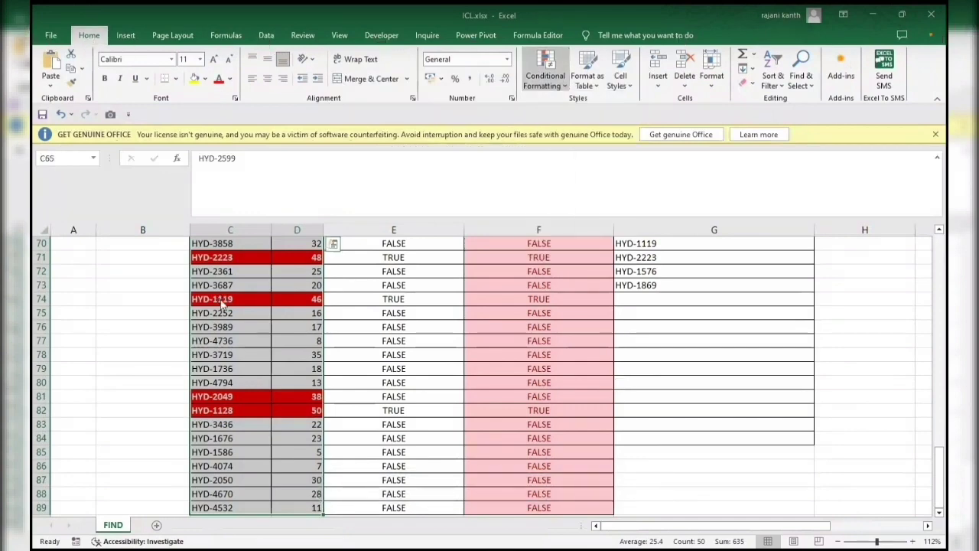
{"action": "scroll", "coordinate": [222, 304], "scroll_direction": "up", "scroll_amount": 5}
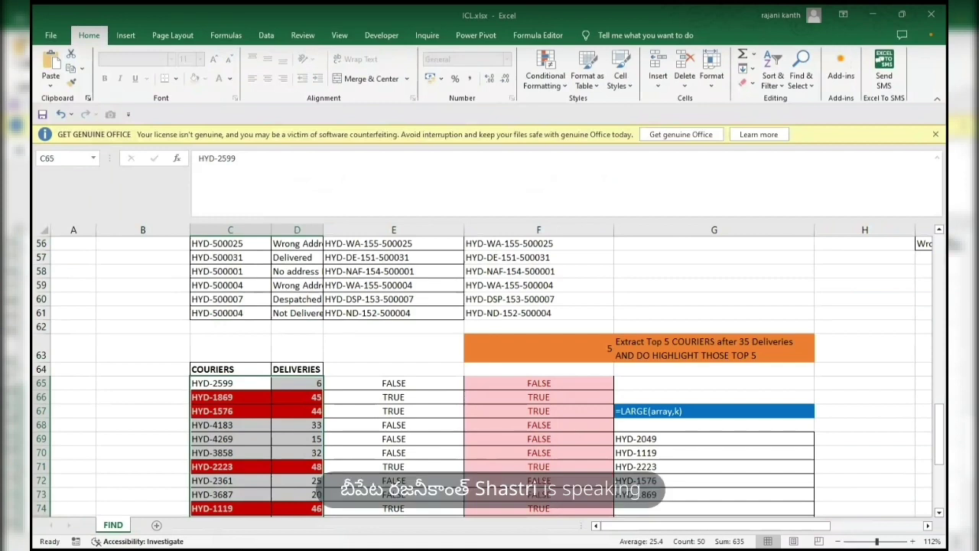
{"action": "double_click", "coordinate": [200, 377]}
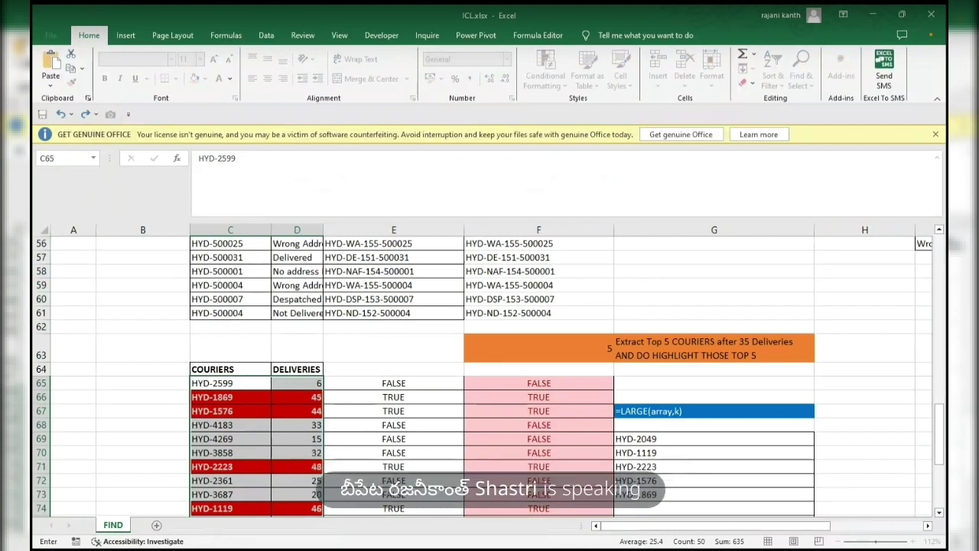
{"action": "key", "text": "Escape"}
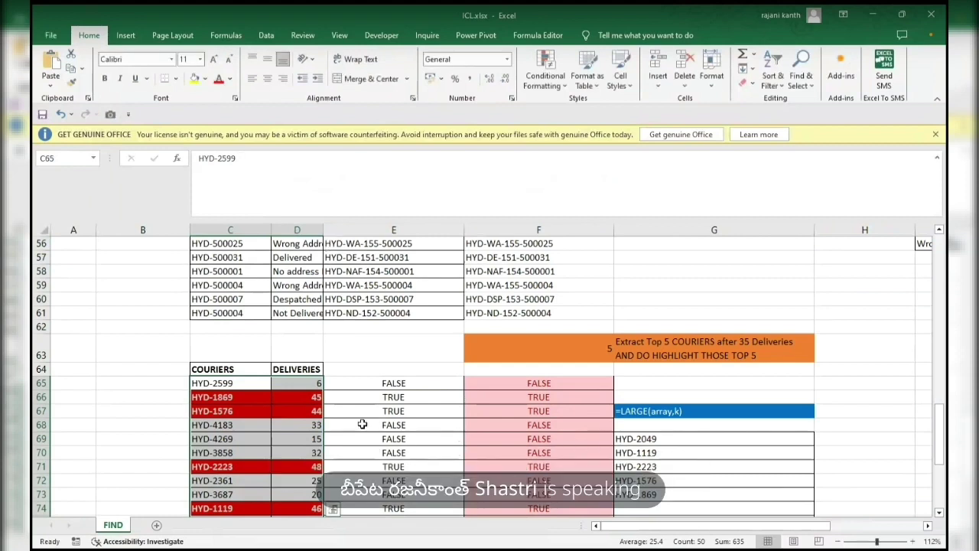
- Zoom the sheet out to 91% and check which courier rows in C65:D89 are highlighted
{"action": "scroll", "coordinate": [362, 424], "scroll_direction": "down", "scroll_amount": 1}
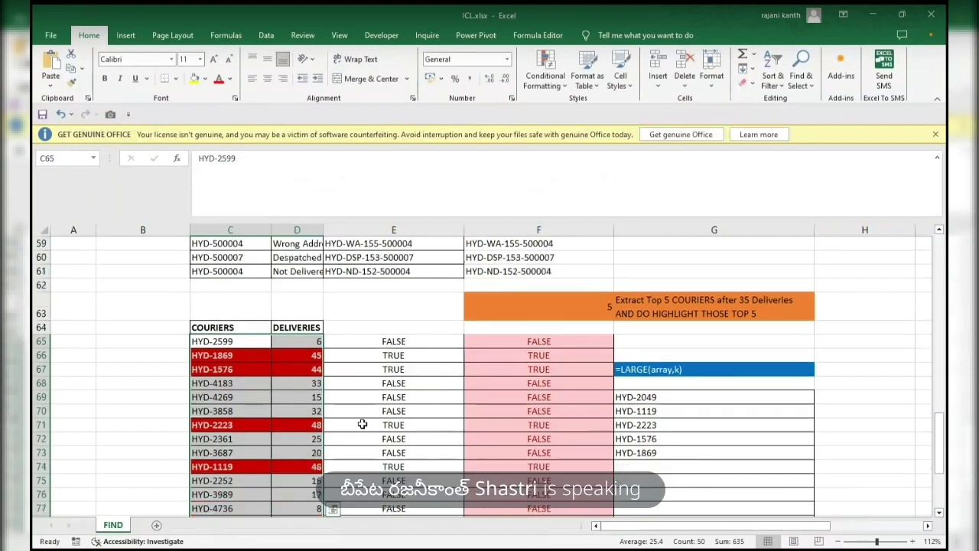
{"action": "scroll", "coordinate": [362, 424], "scroll_direction": "down", "scroll_amount": 3}
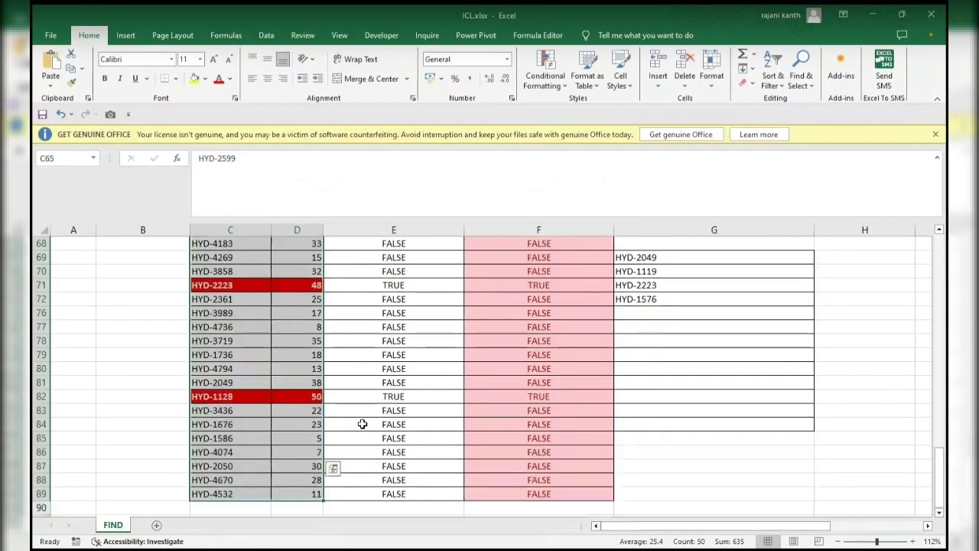
{"action": "left_click_drag", "start_coordinate": [876, 540], "coordinate": [872, 541]}
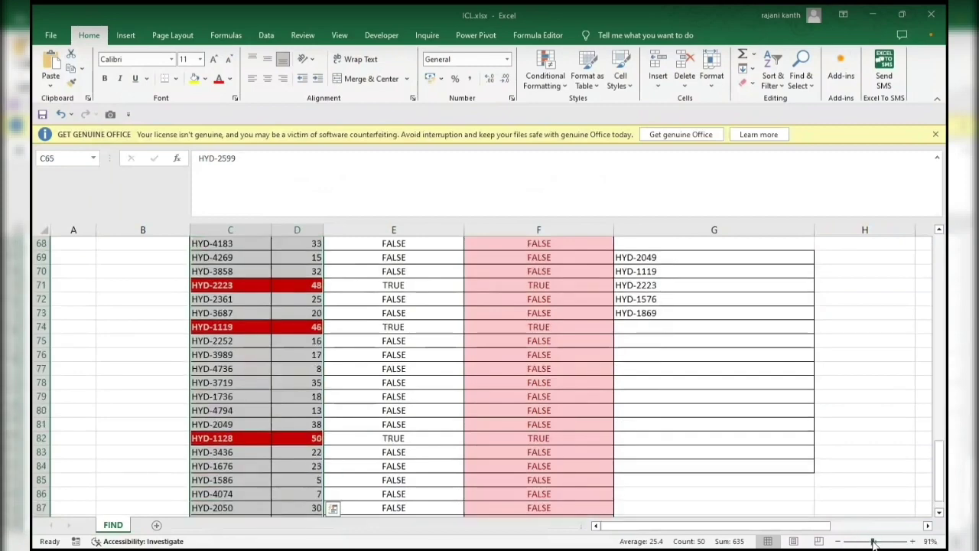
{"action": "scroll", "coordinate": [638, 504], "scroll_direction": "up", "scroll_amount": 1}
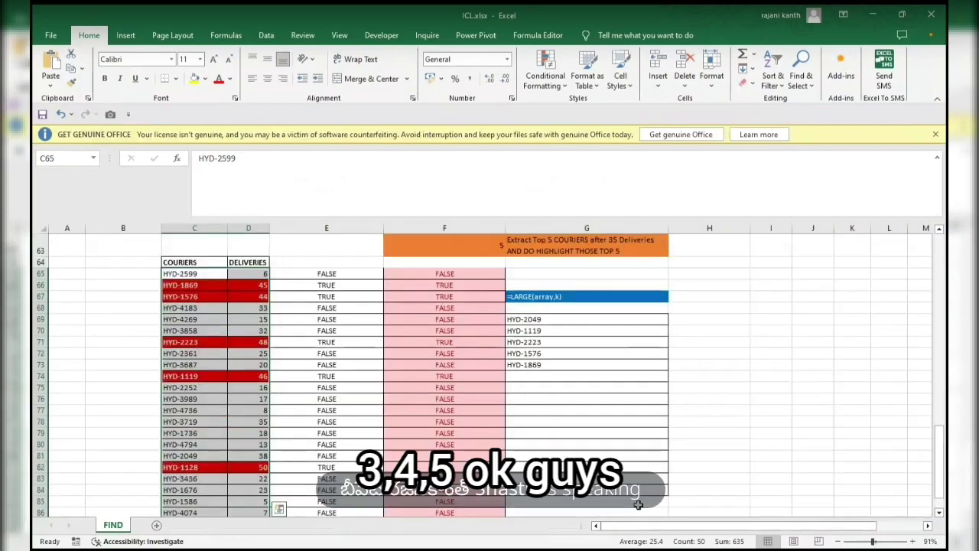